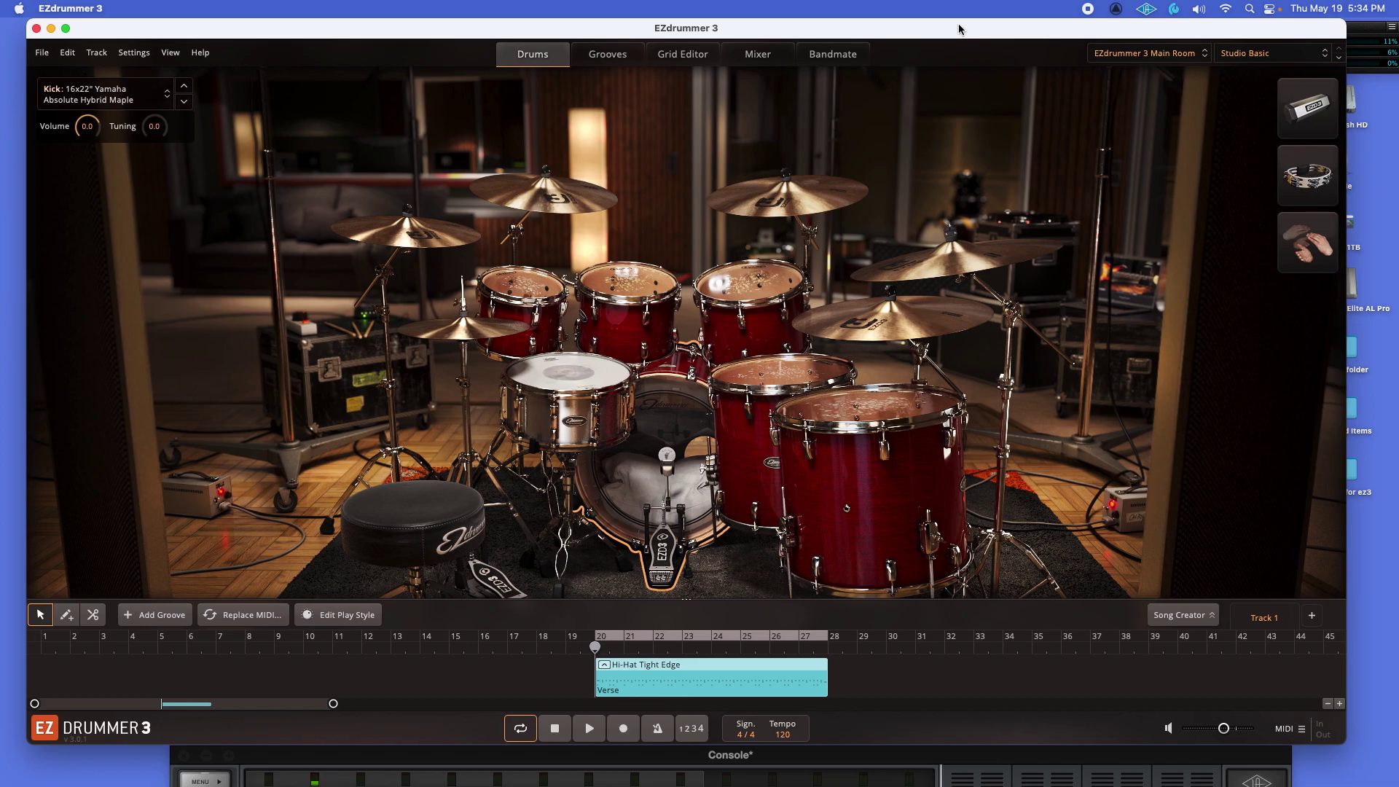
drag(958, 29, 959, 31)
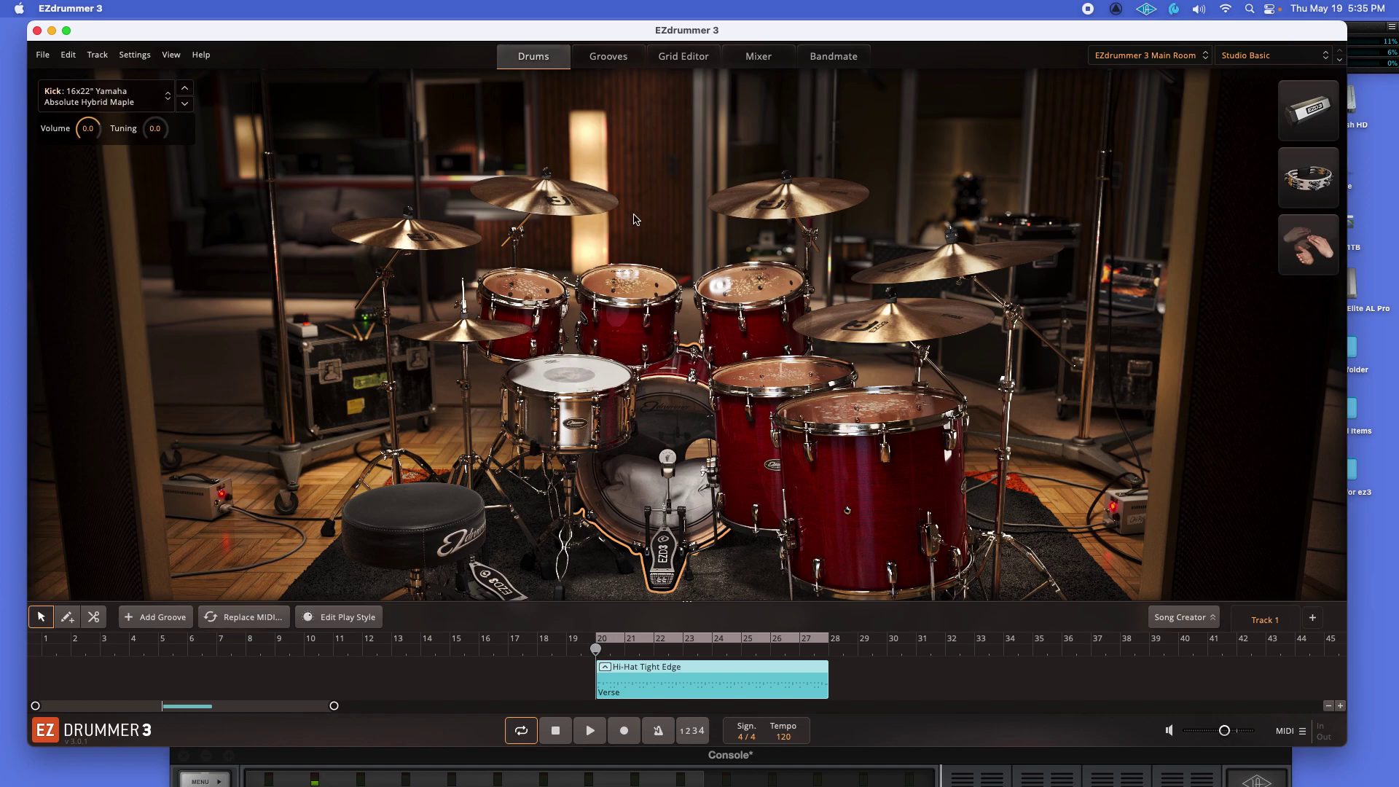
drag(704, 37, 708, 38)
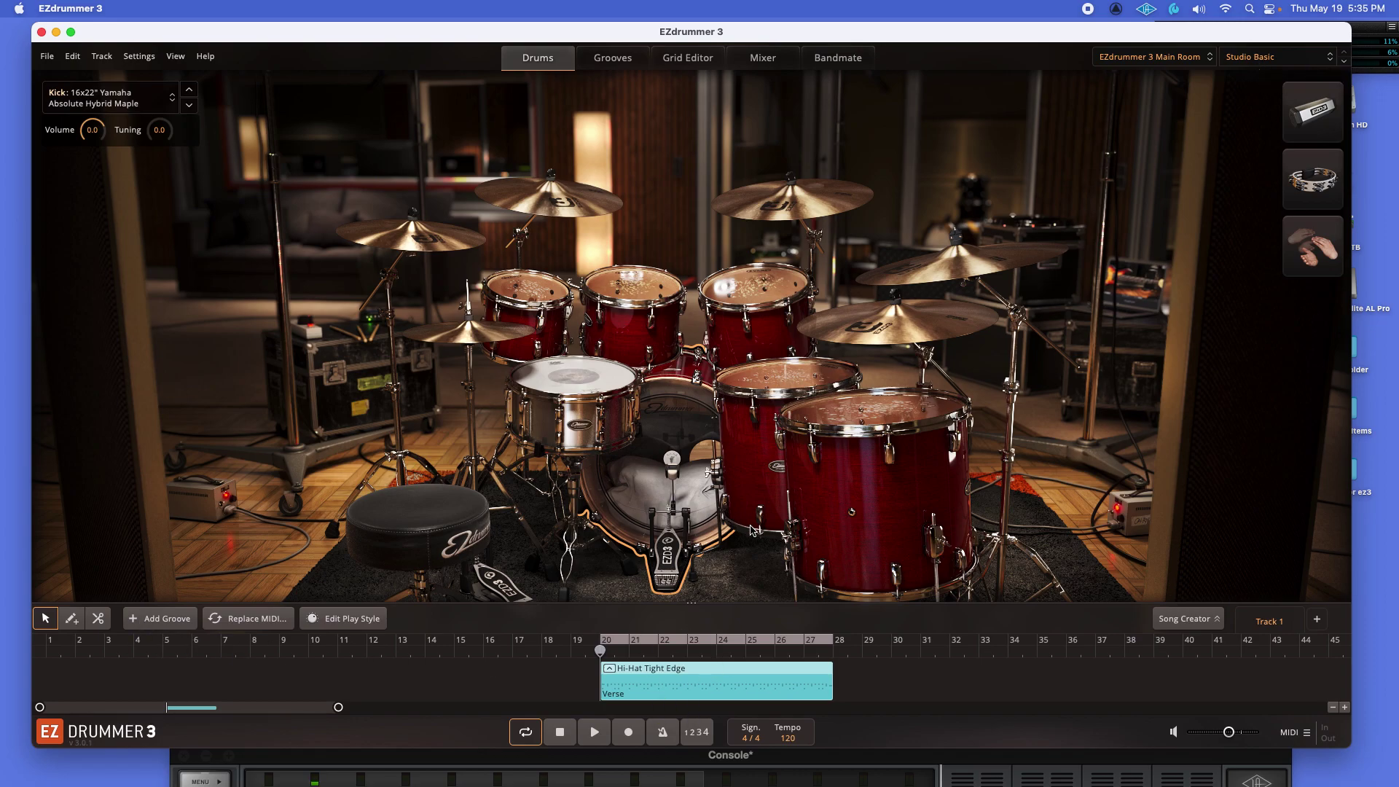
Step: Play the Hi-Hat Tight Edge groove, lower the master output volume to -9.1 dB and stop playback
key(space)
mouse_move(1229, 736)
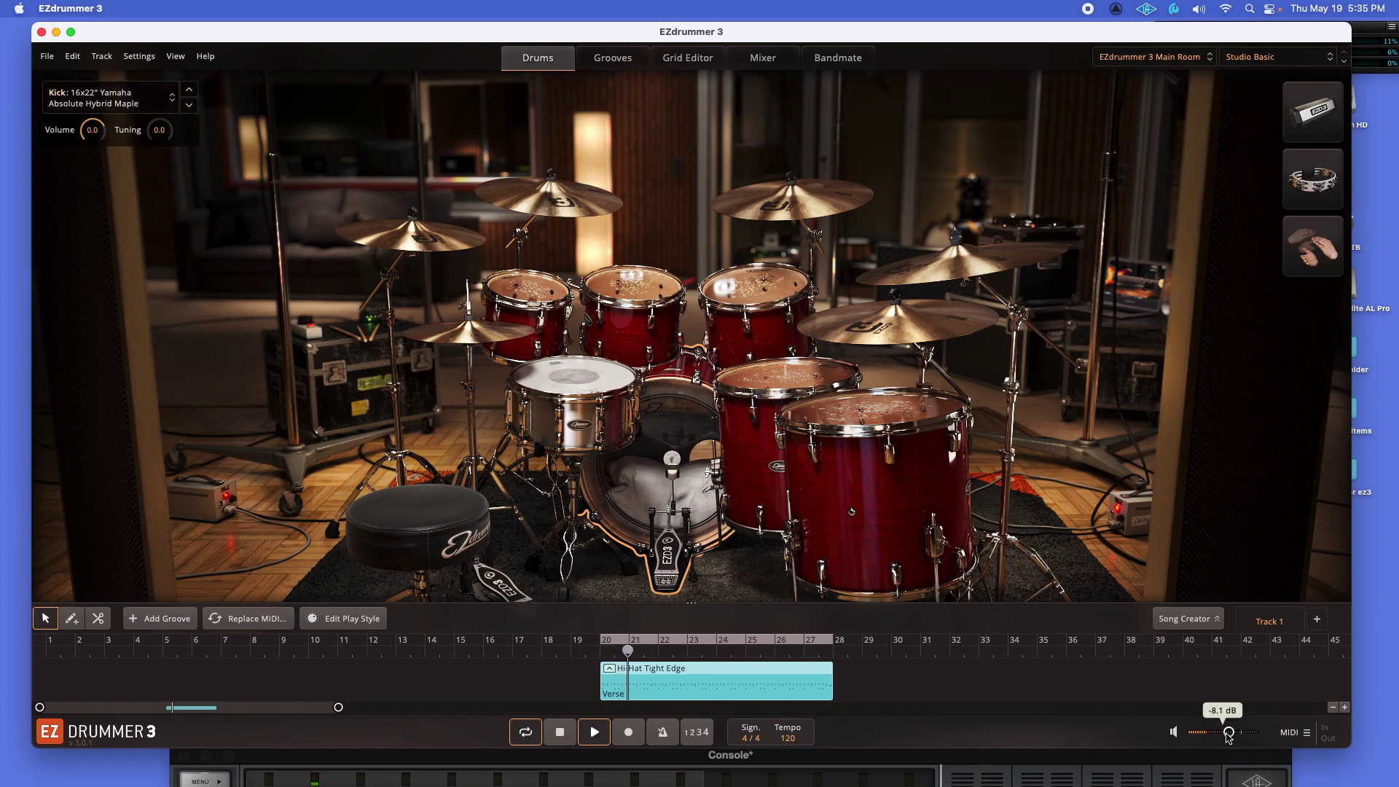
drag(1229, 735, 1227, 737)
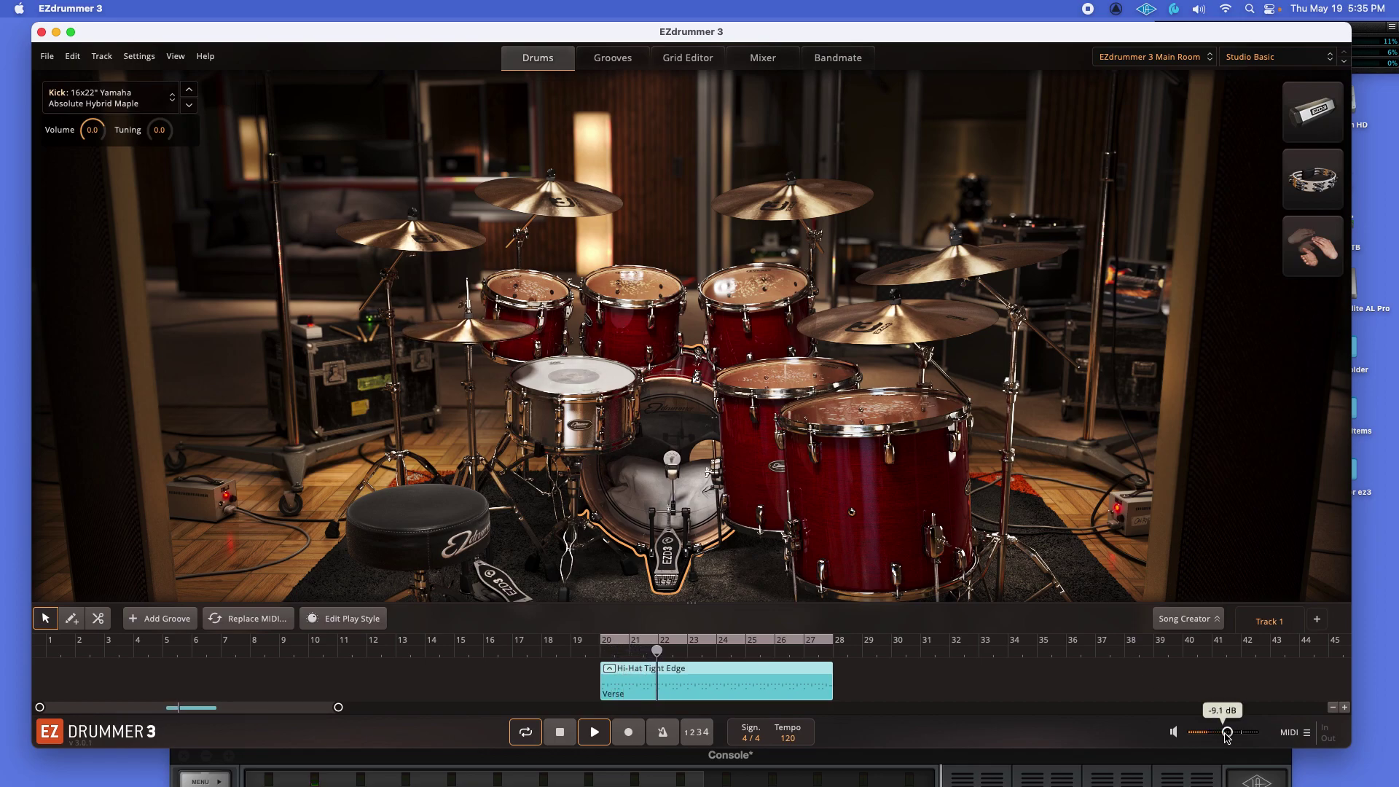
key(space)
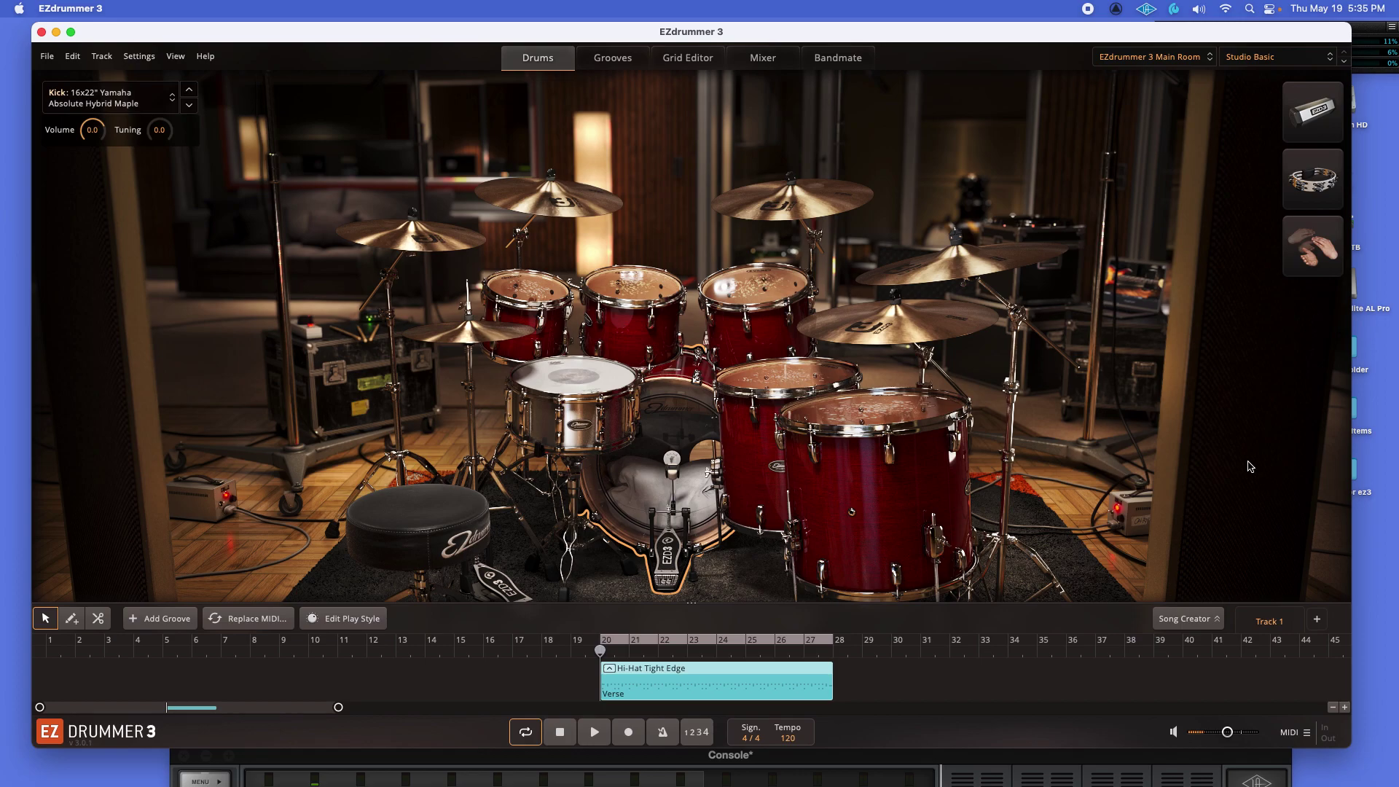
click(169, 99)
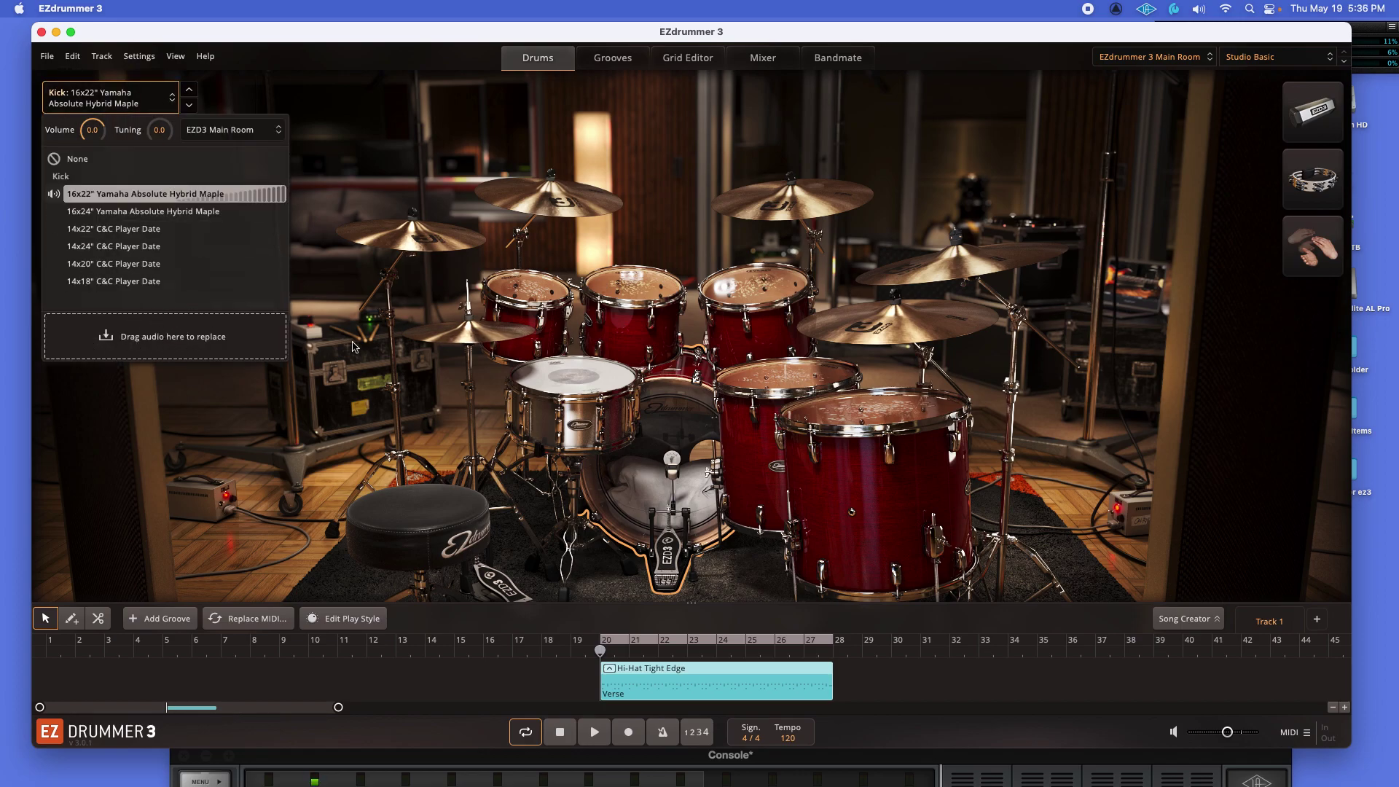
right_click(677, 414)
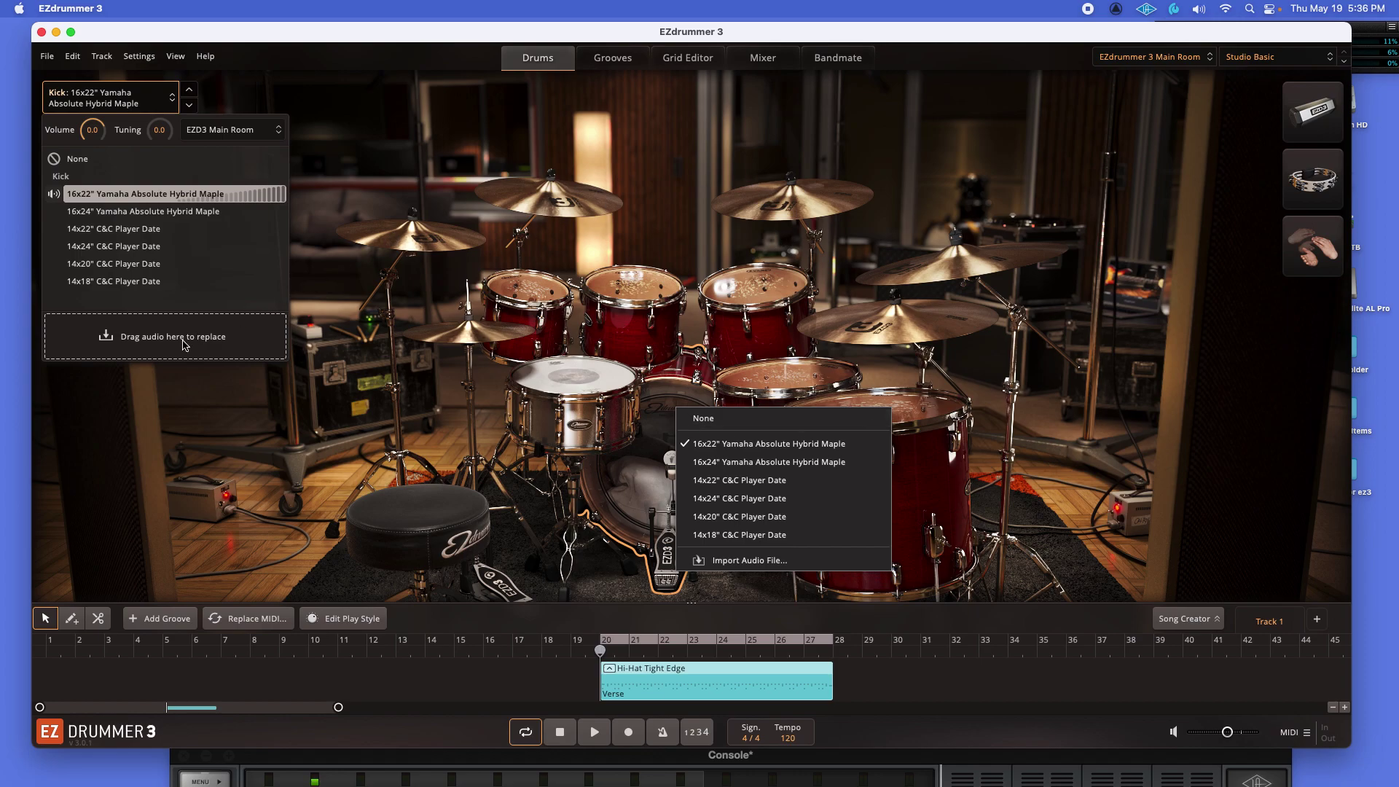
click(191, 397)
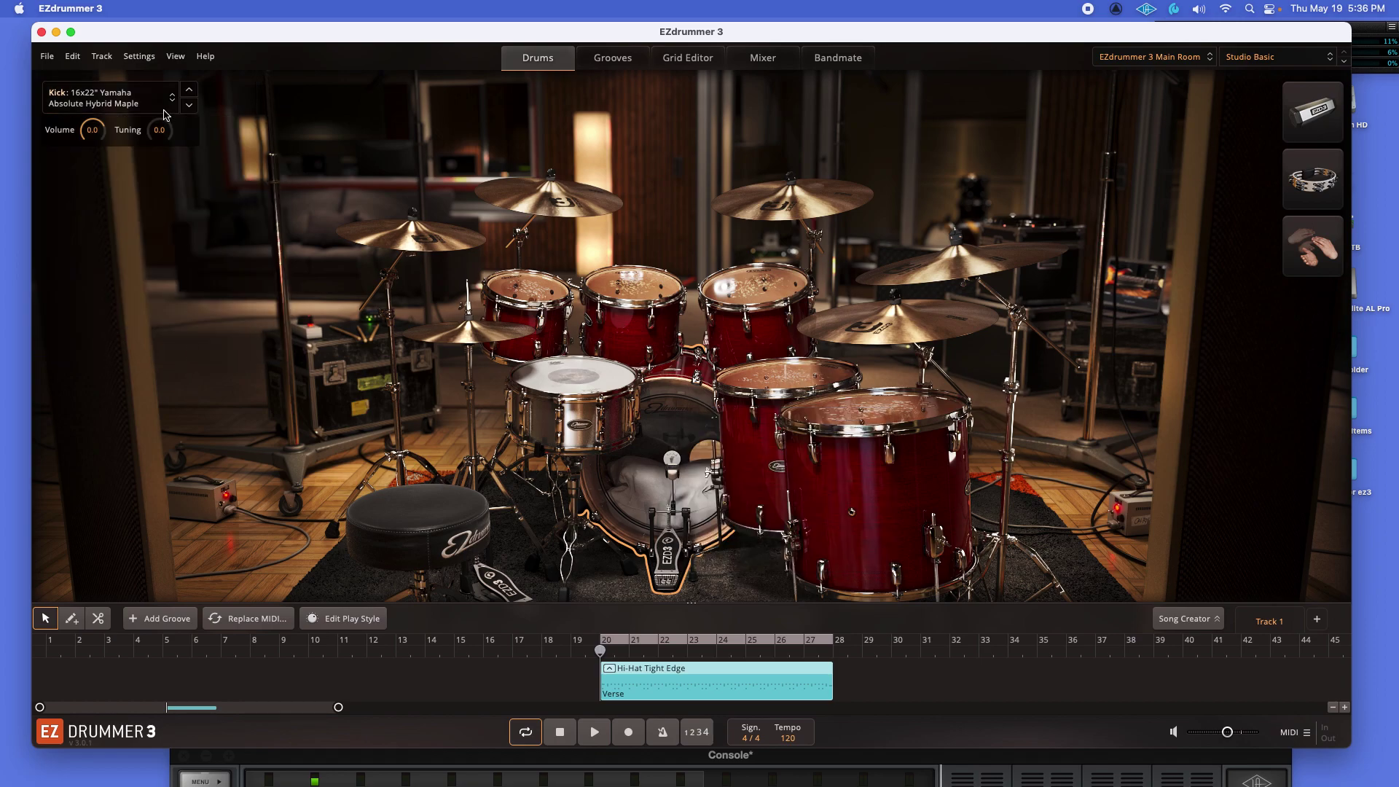
Step: Replace the kick drum's sound with acdc kick sample.wav from the desktop folder samples for ez3 in Finder
click(143, 108)
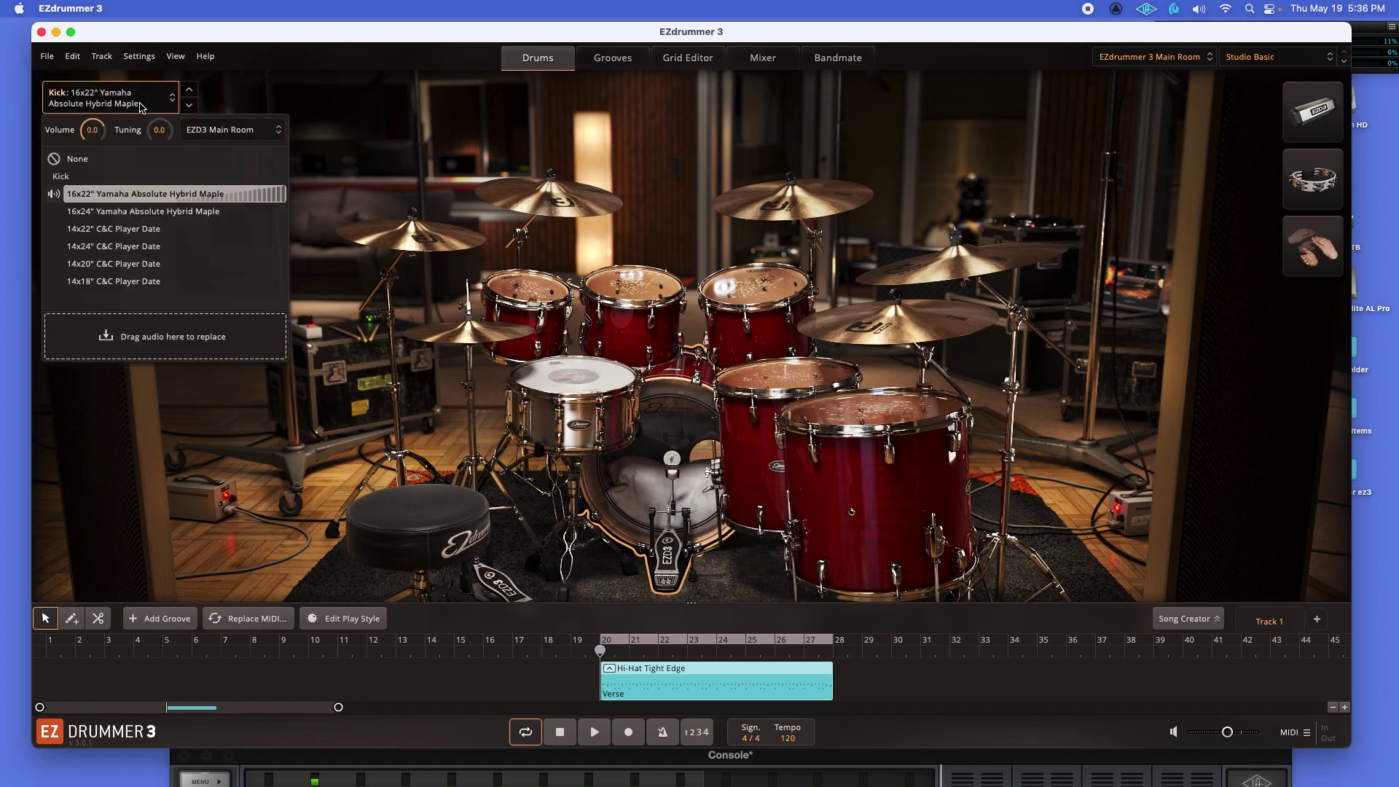
double_click(1356, 477)
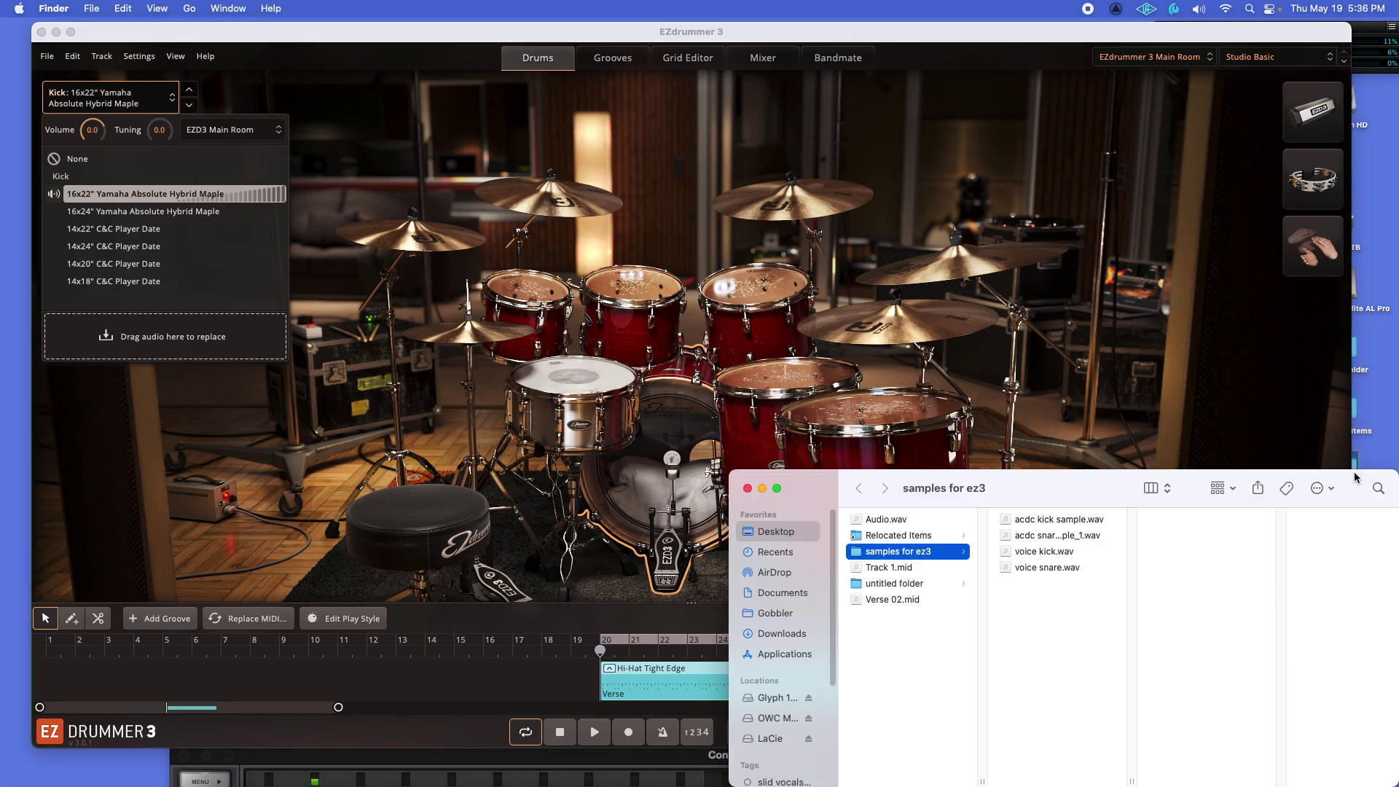
drag(1137, 554, 1303, 711)
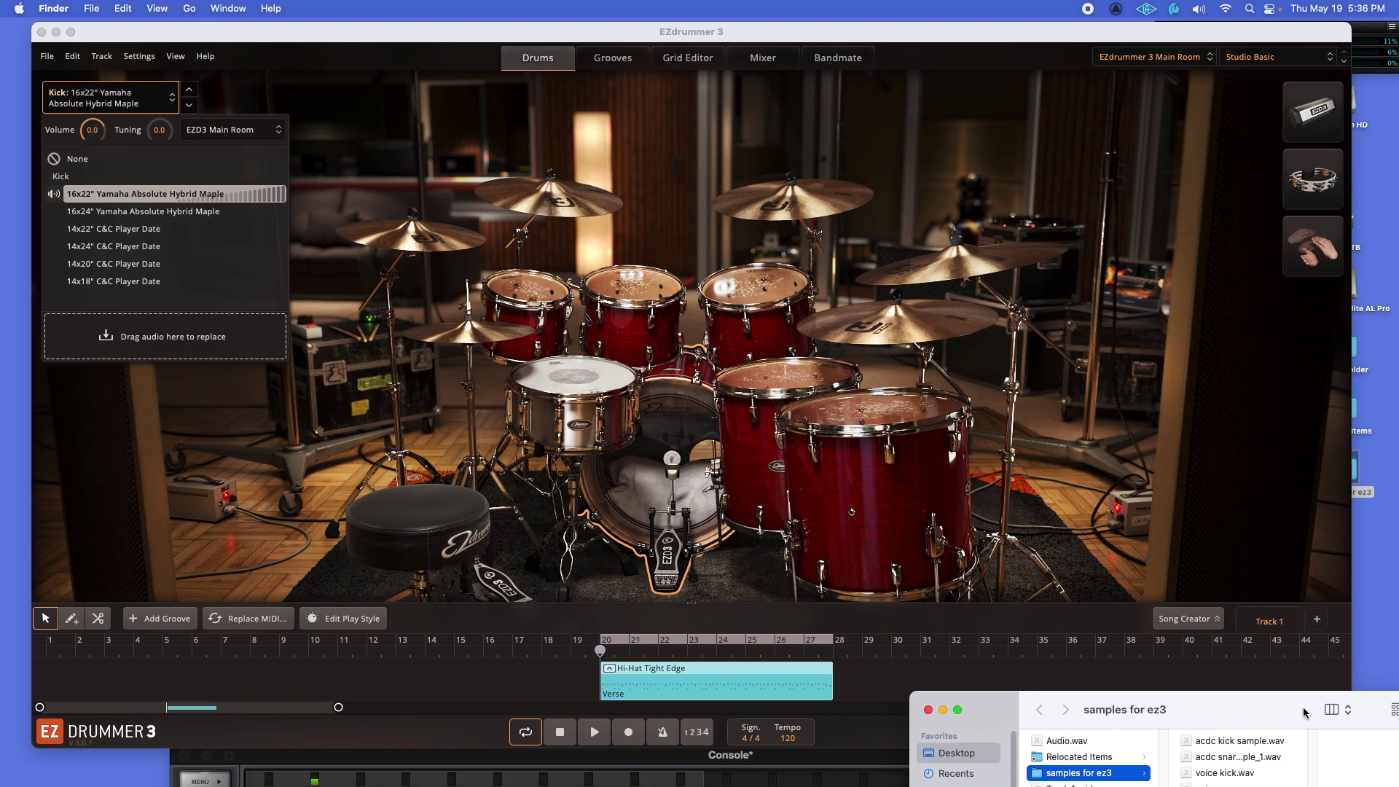
drag(1304, 712, 1303, 713)
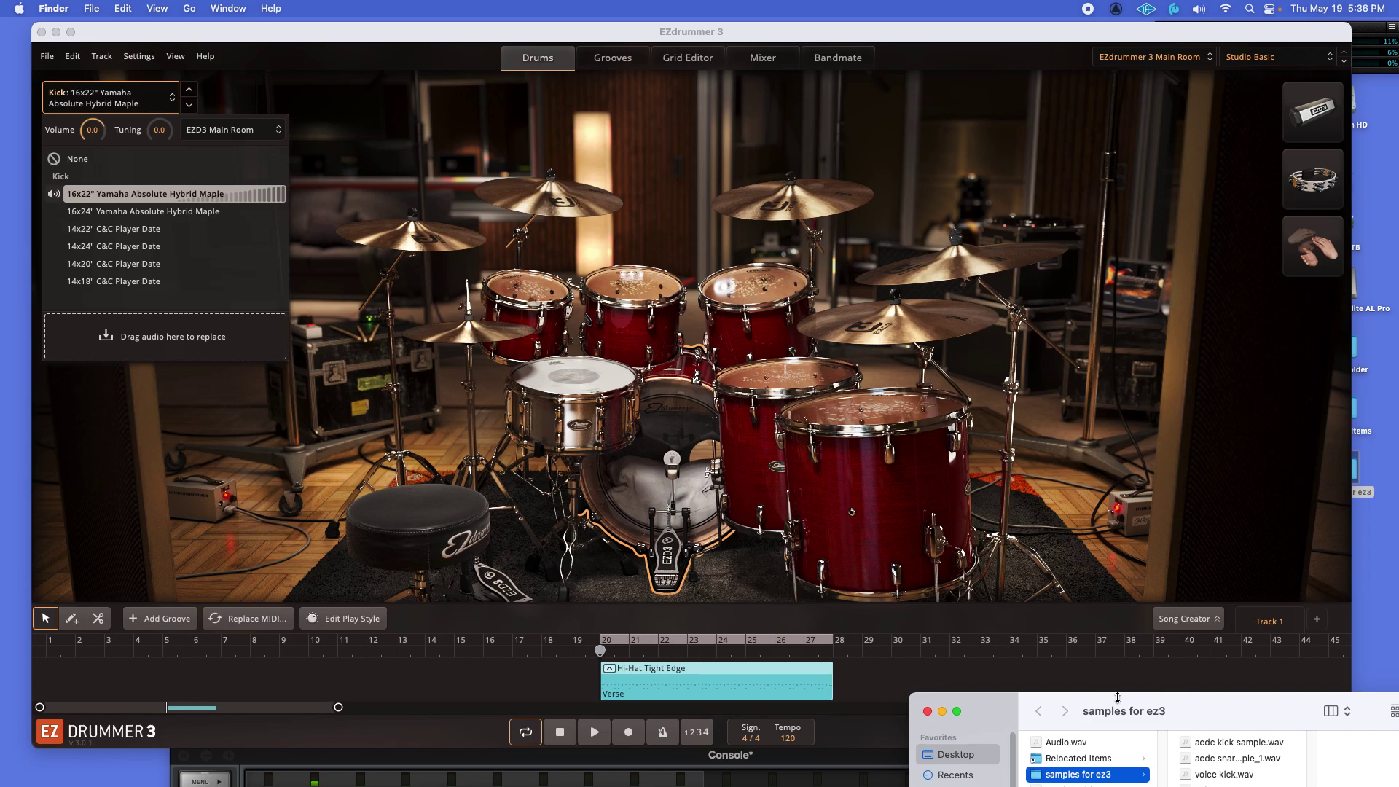
drag(1224, 742, 182, 352)
Step: Replace the snare drum's sound with acdc snare sample_1.wav from the samples for ez3 folder and close the Finder window
click(577, 370)
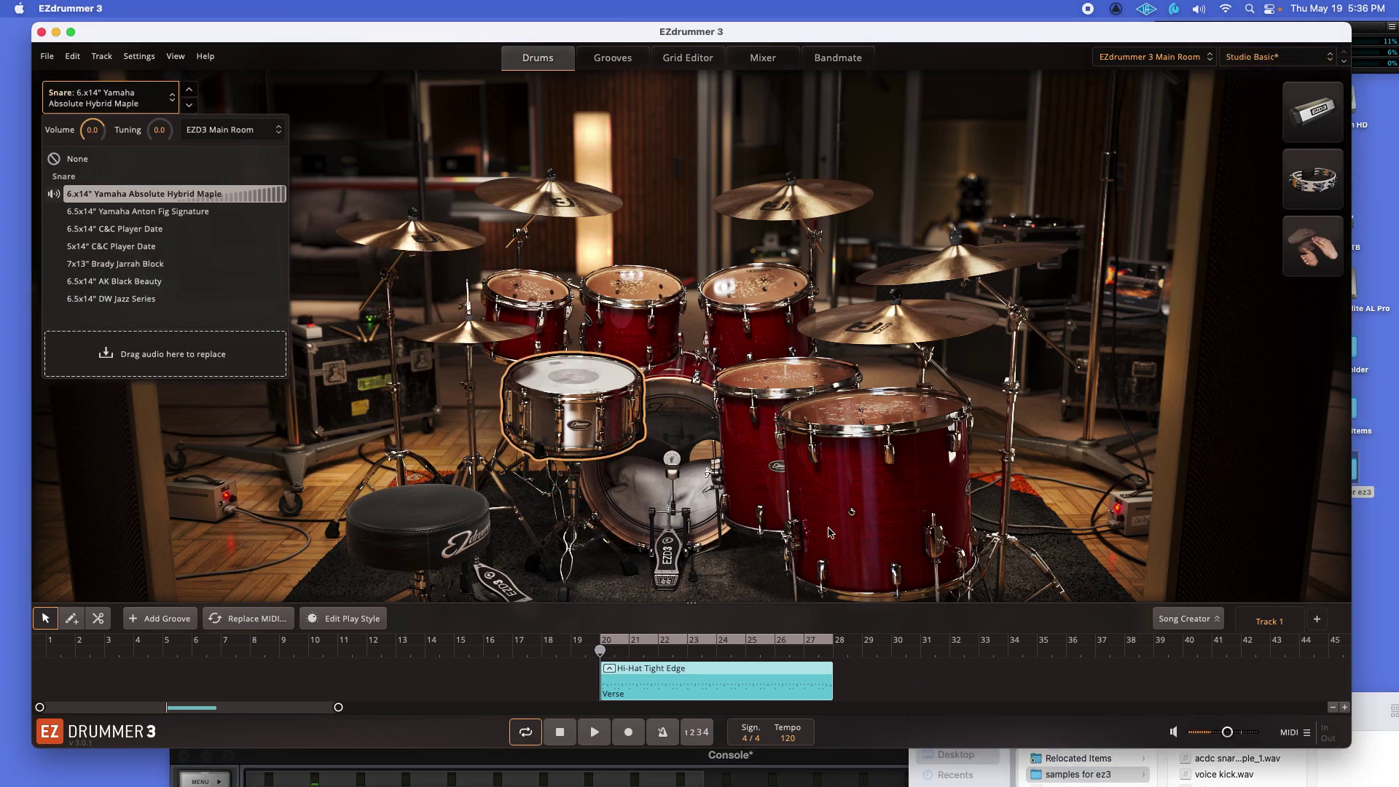
click(1369, 706)
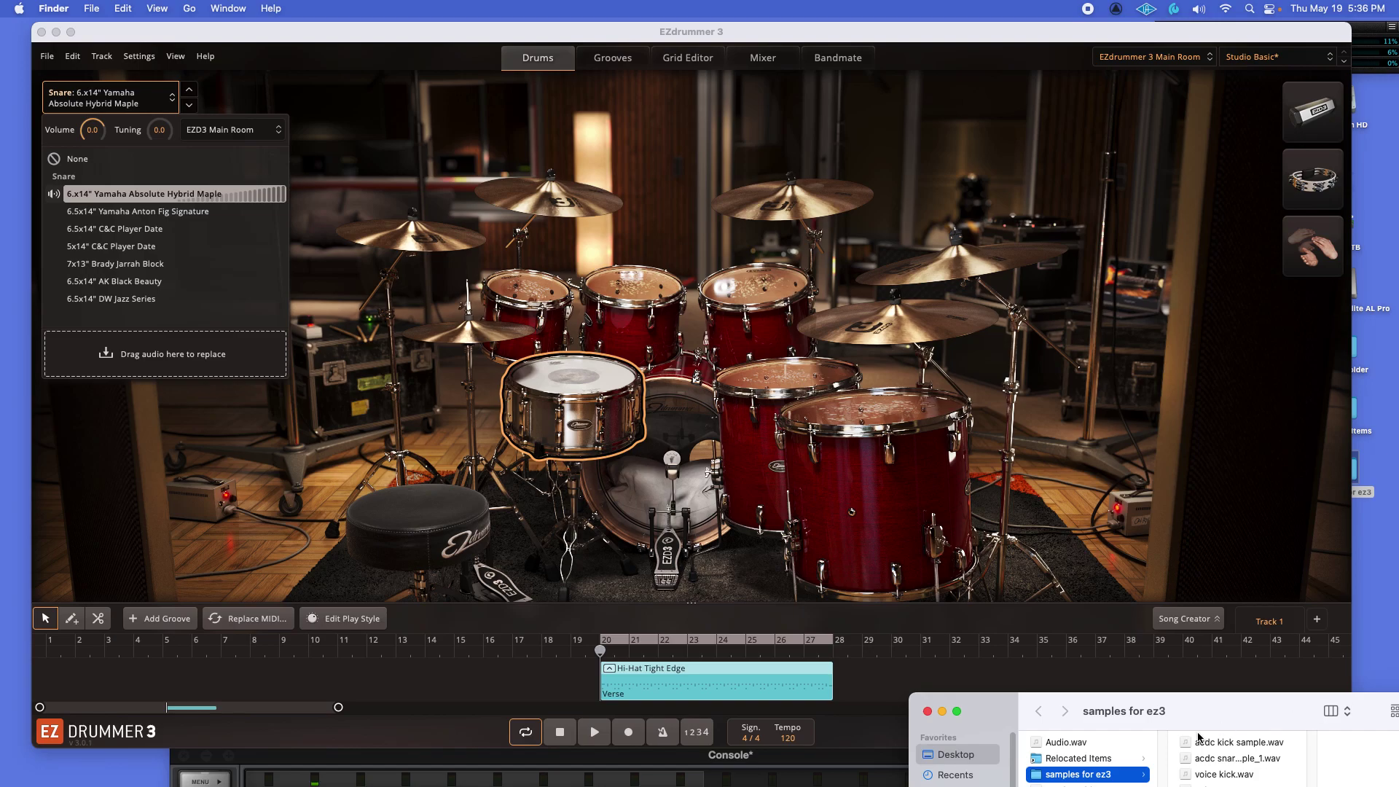
drag(1225, 762, 156, 357)
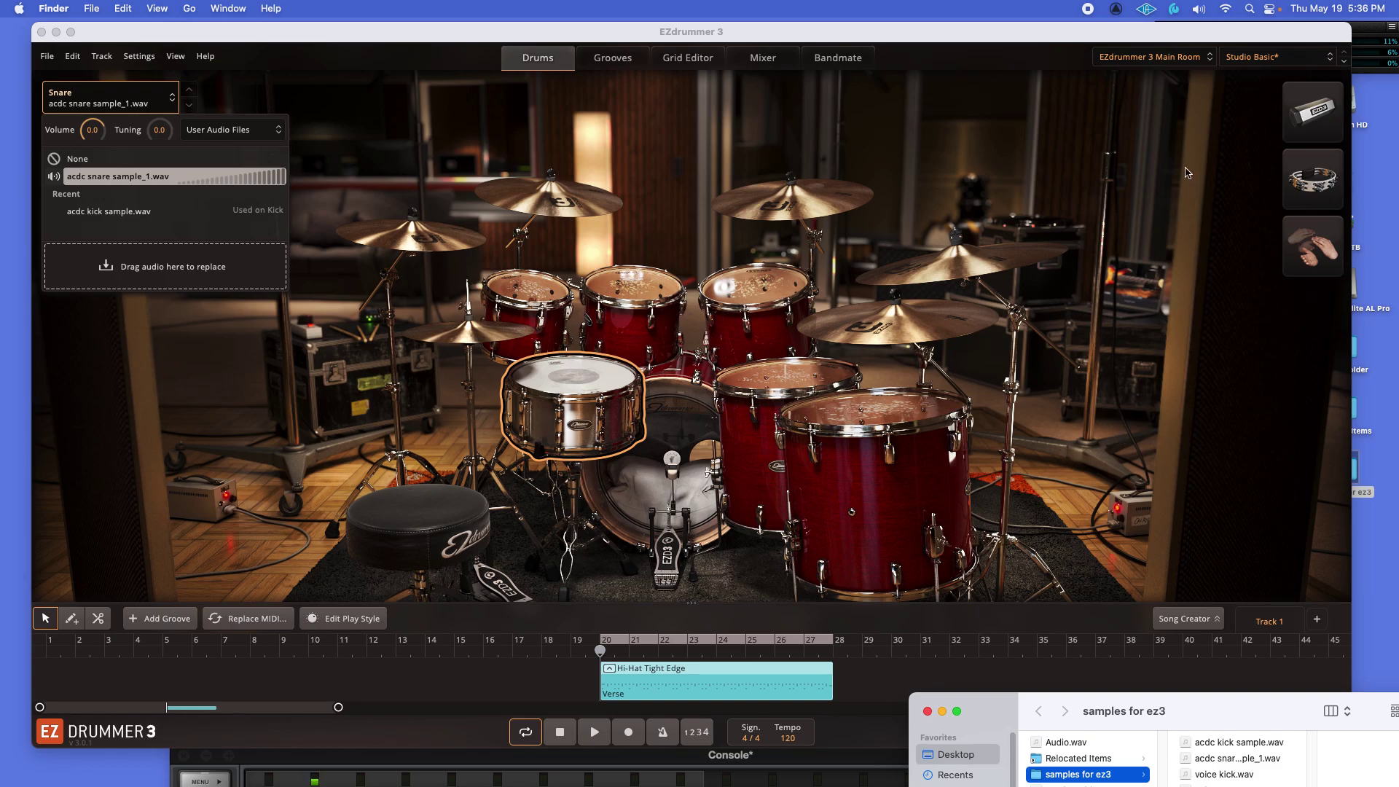
click(927, 712)
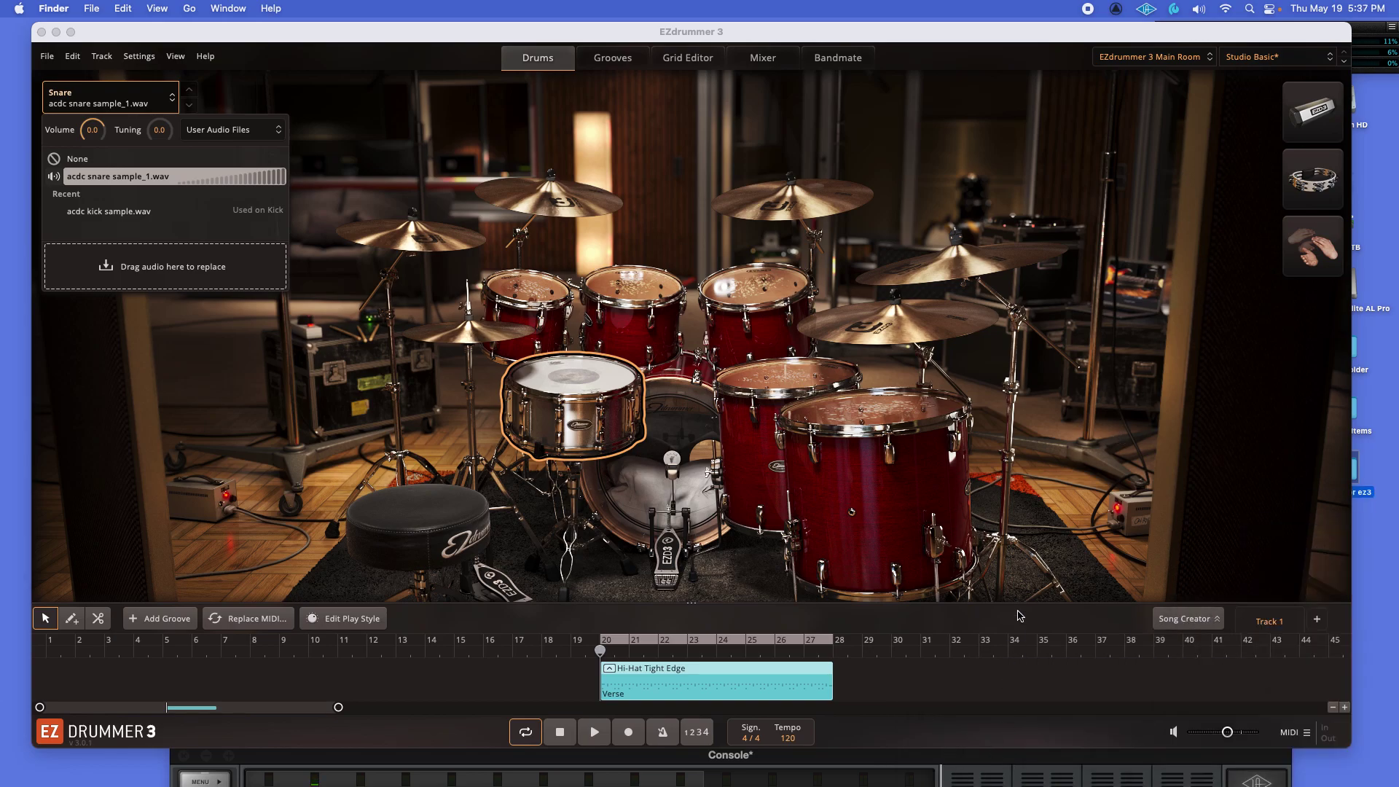
Step: Play back the Hi-Hat Tight Edge groove to audition the imported kick and snare samples
drag(1048, 42, 1054, 40)
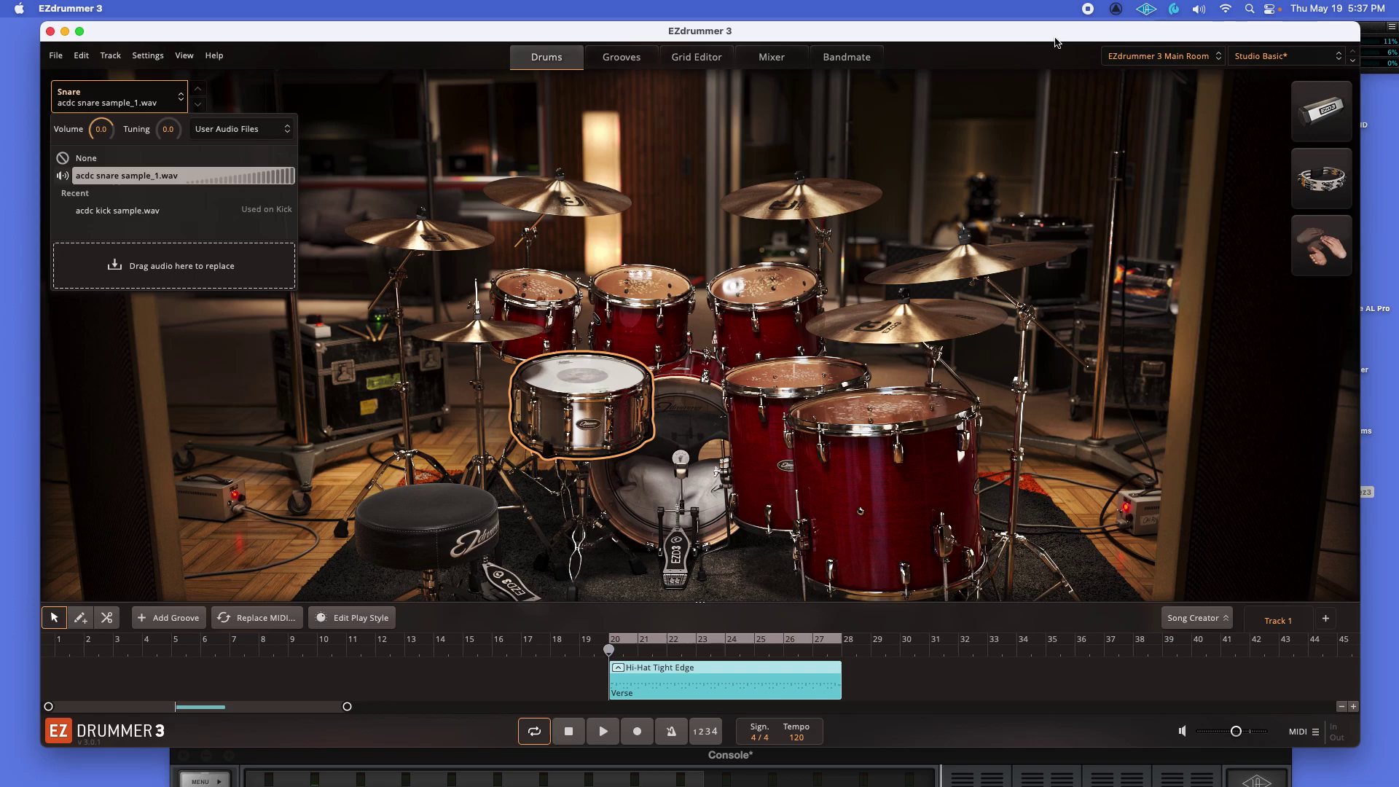
key(space)
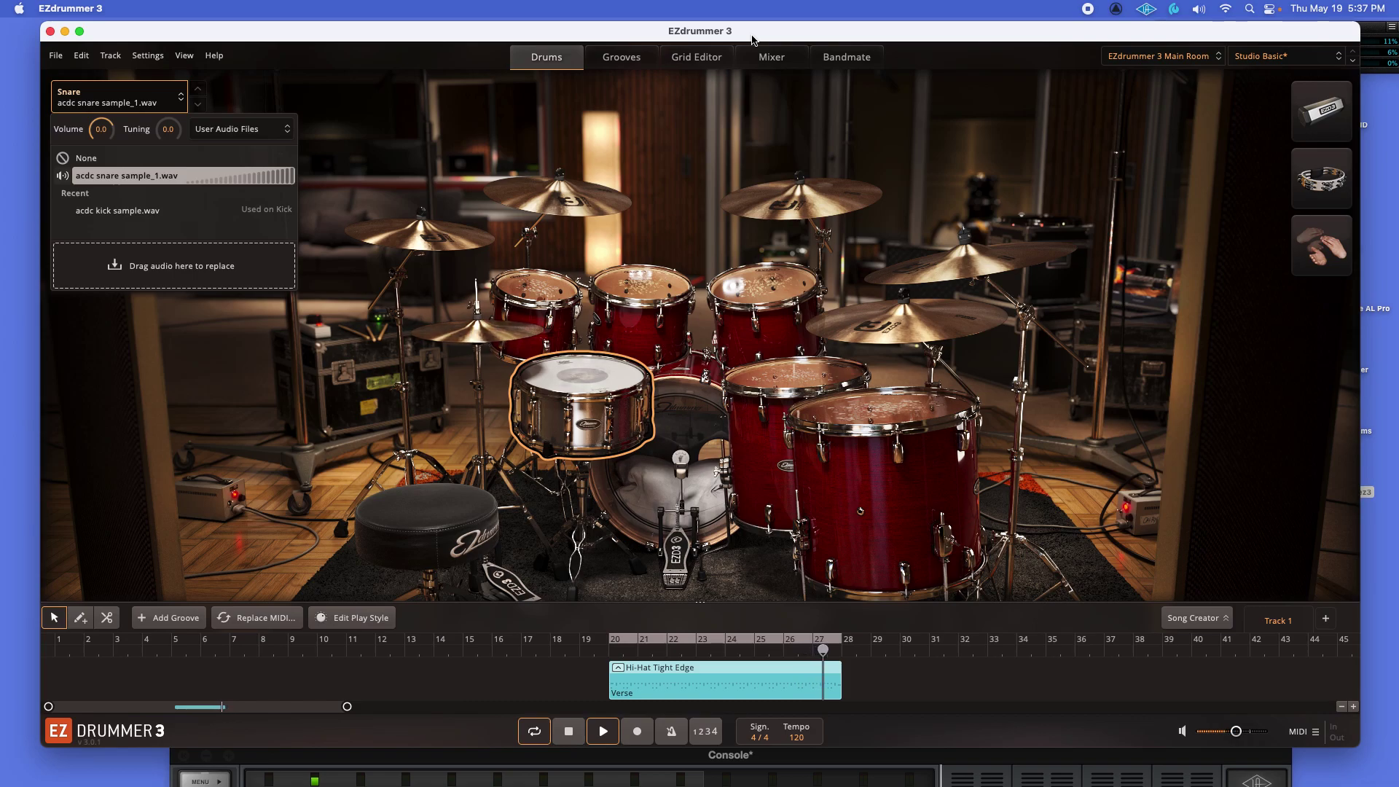
key(space)
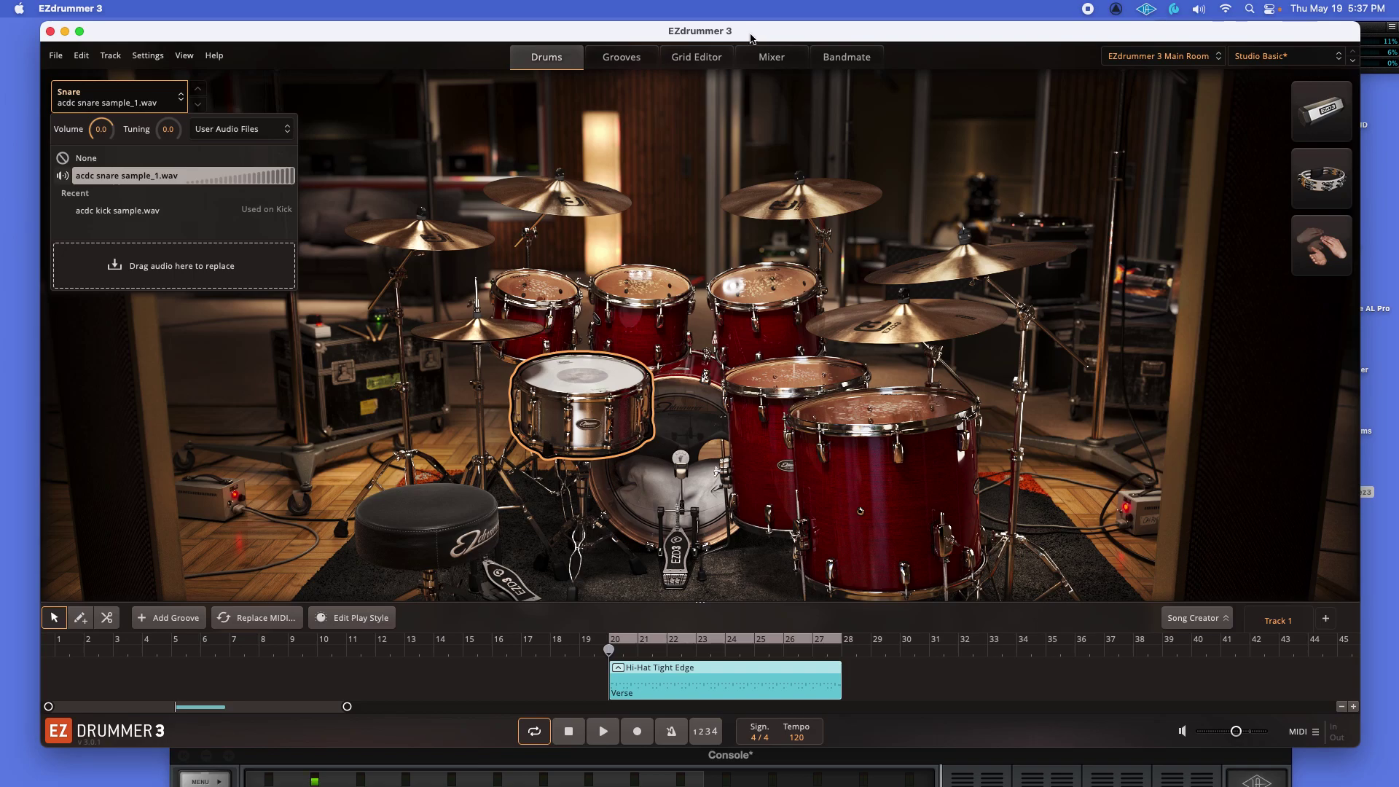
drag(751, 38, 746, 38)
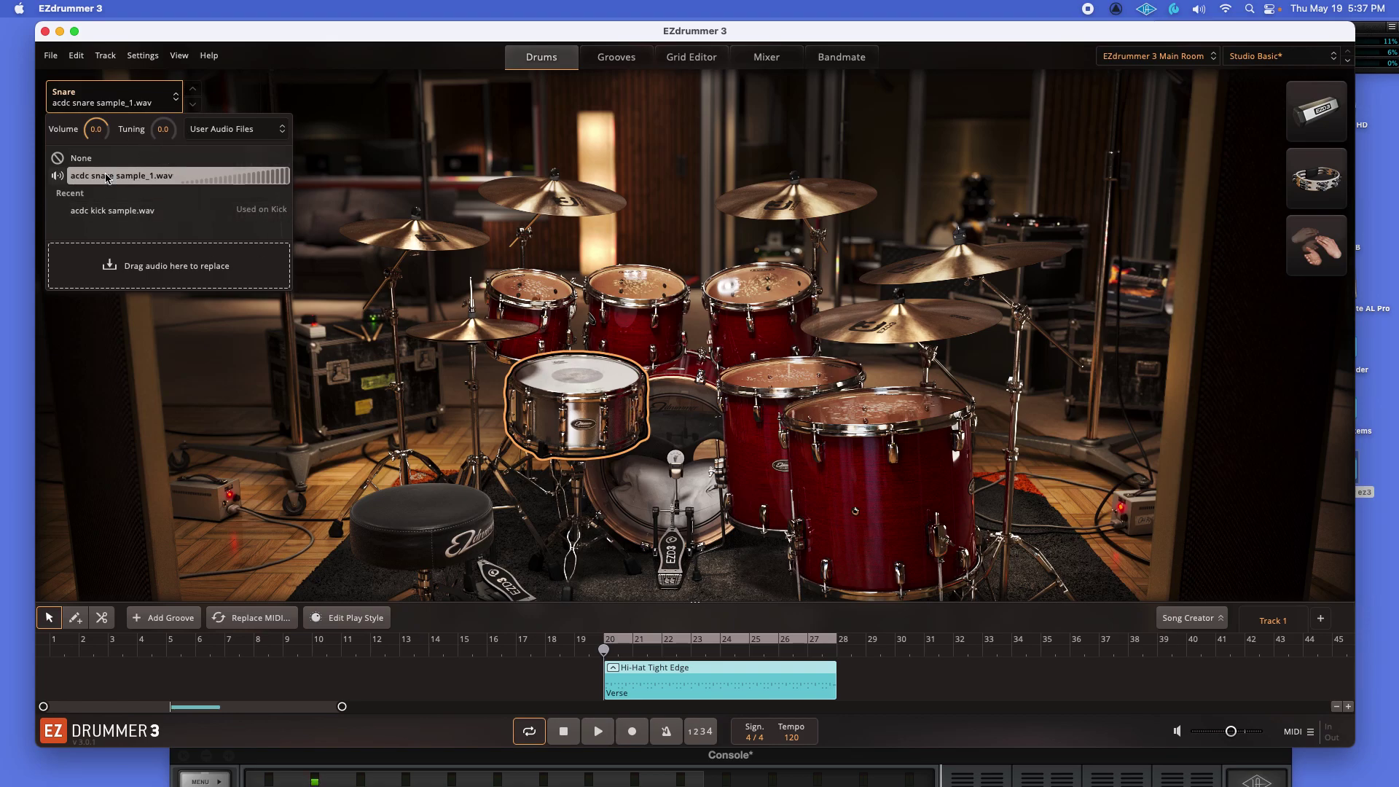
Step: Set the snare to the 6.x14" Yamaha Absolute Hybrid Maple from EZdrummer 3 Main Room and audition the groove
click(237, 129)
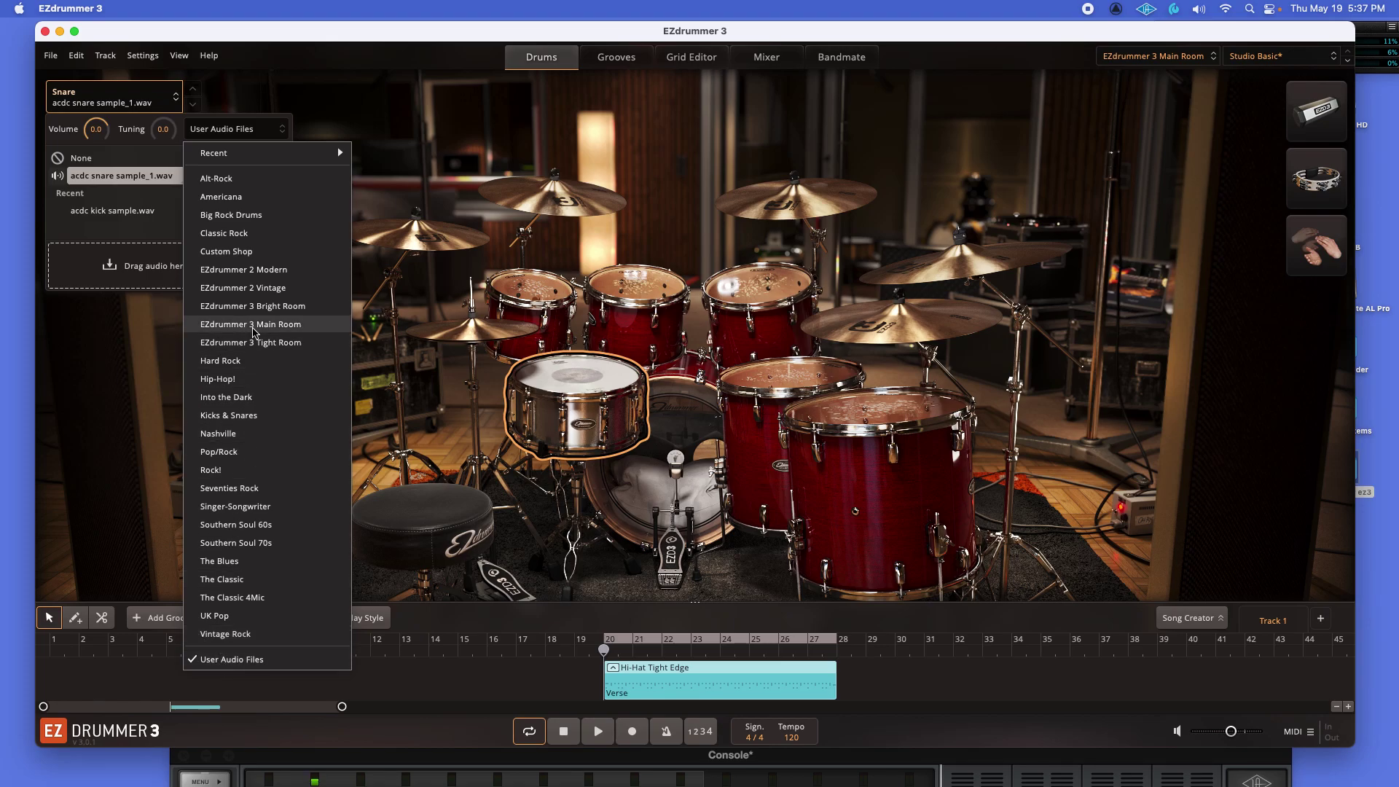
click(251, 324)
click(153, 192)
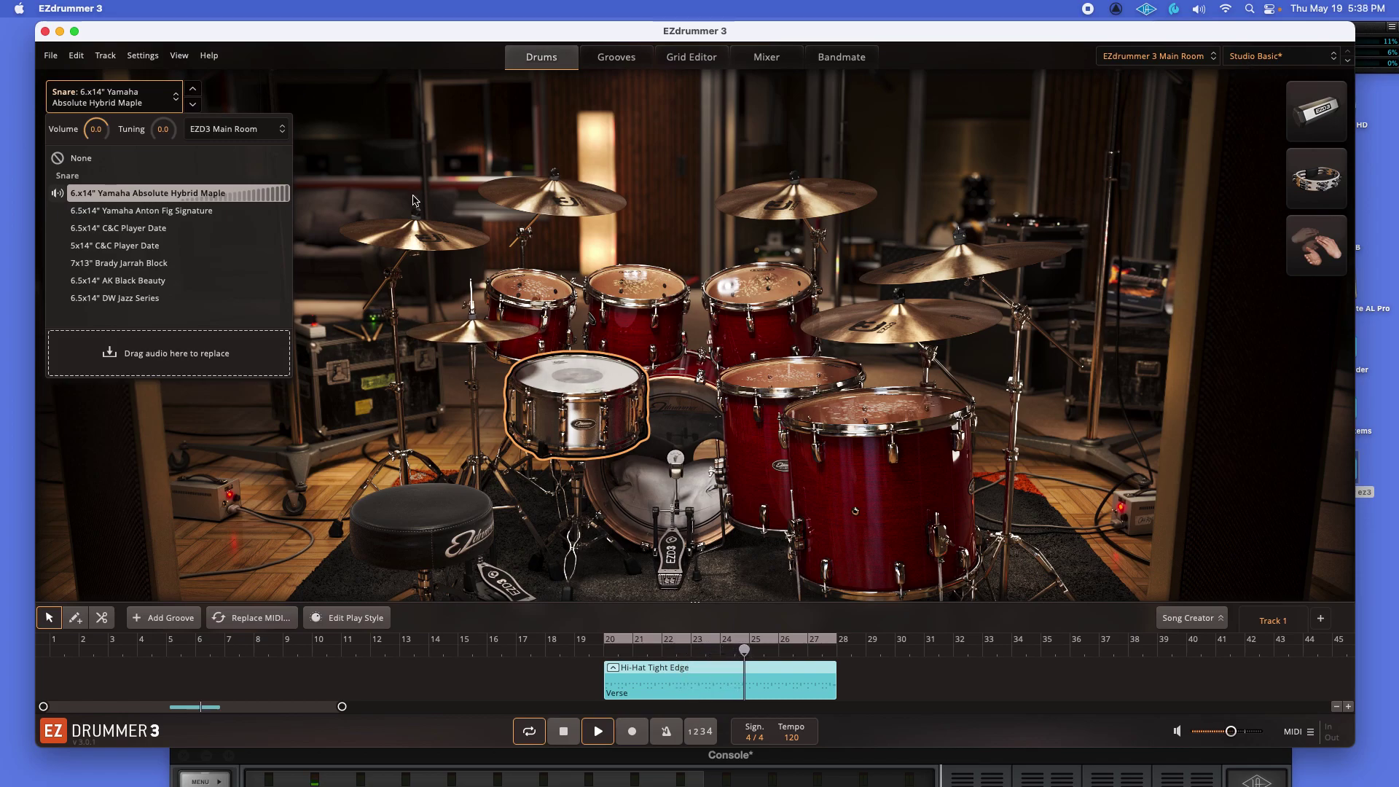
key(space)
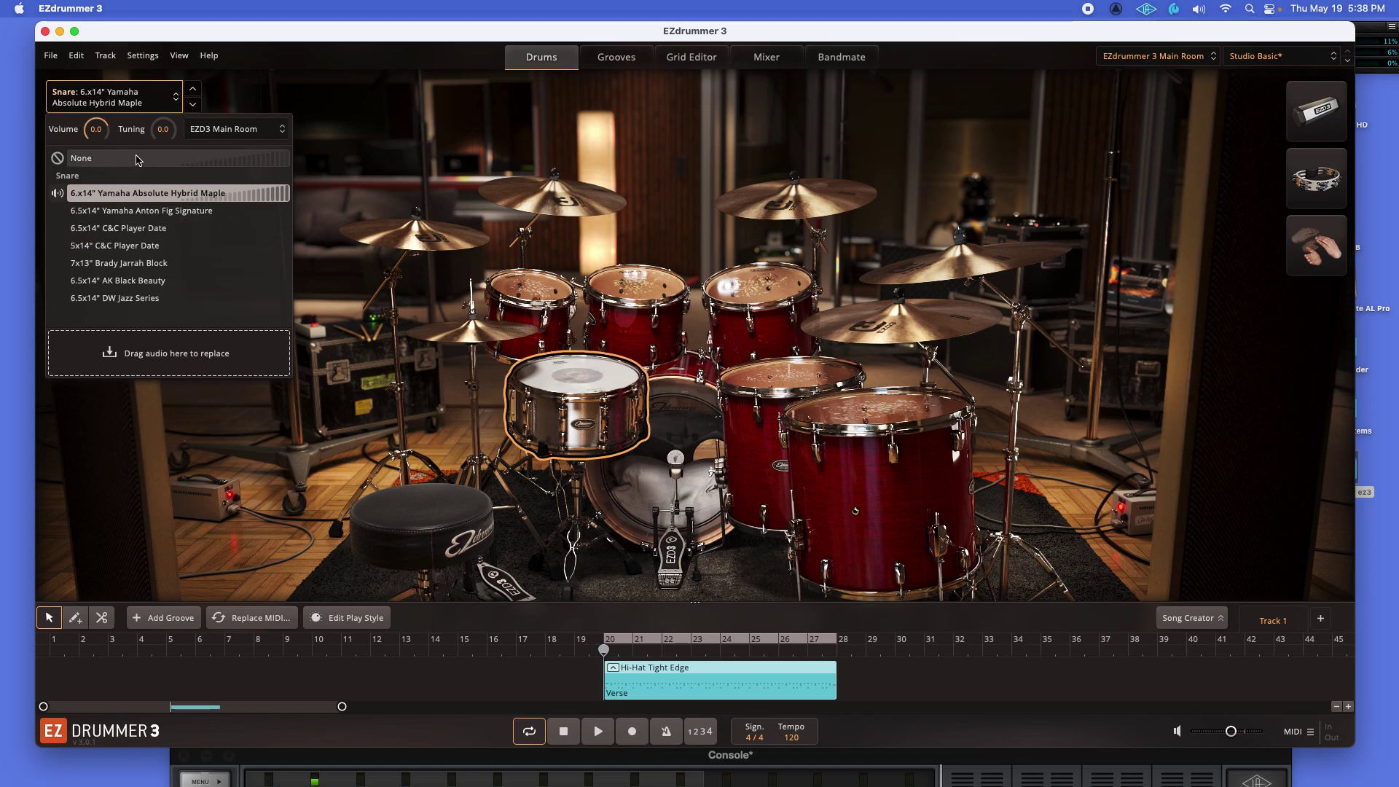
Step: Show the user audio files available for the snare drum
click(233, 133)
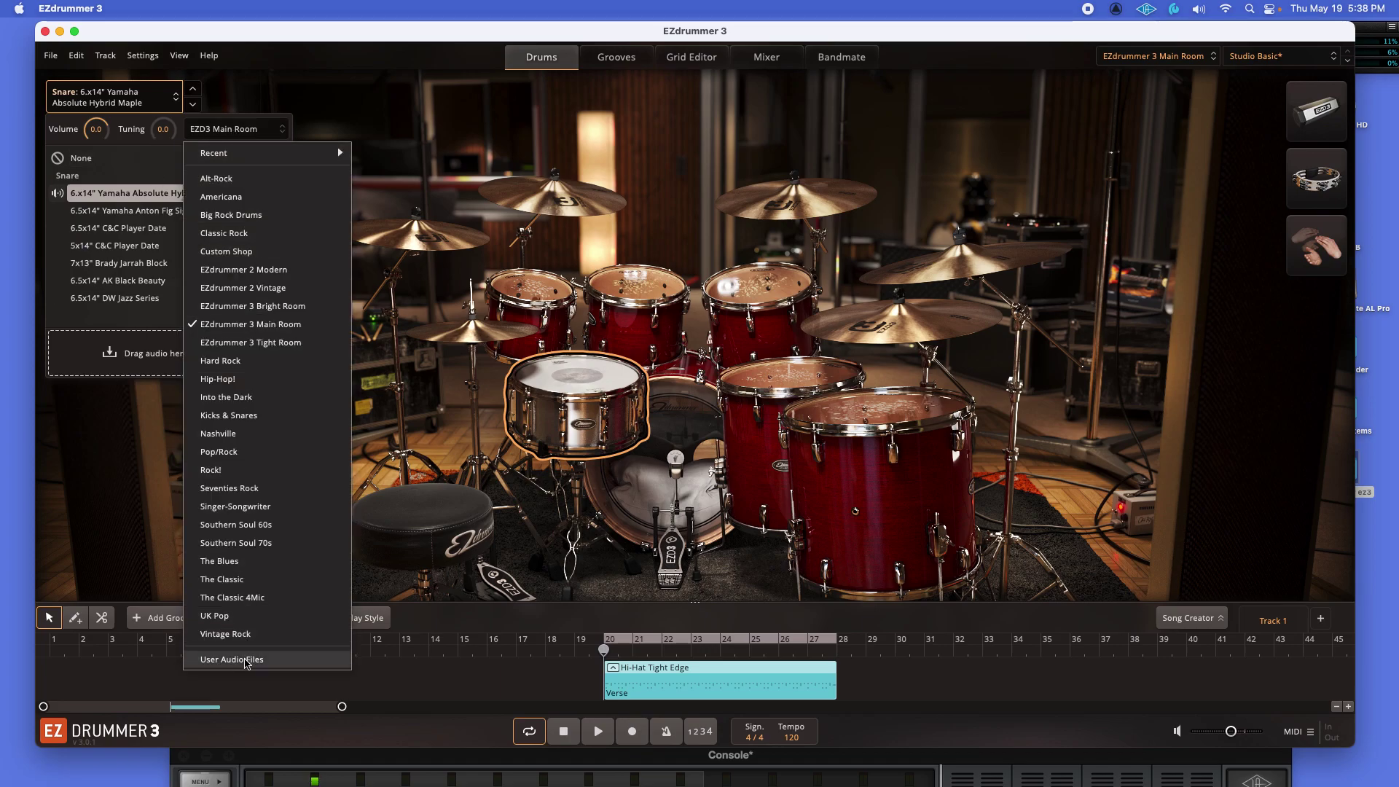
click(231, 660)
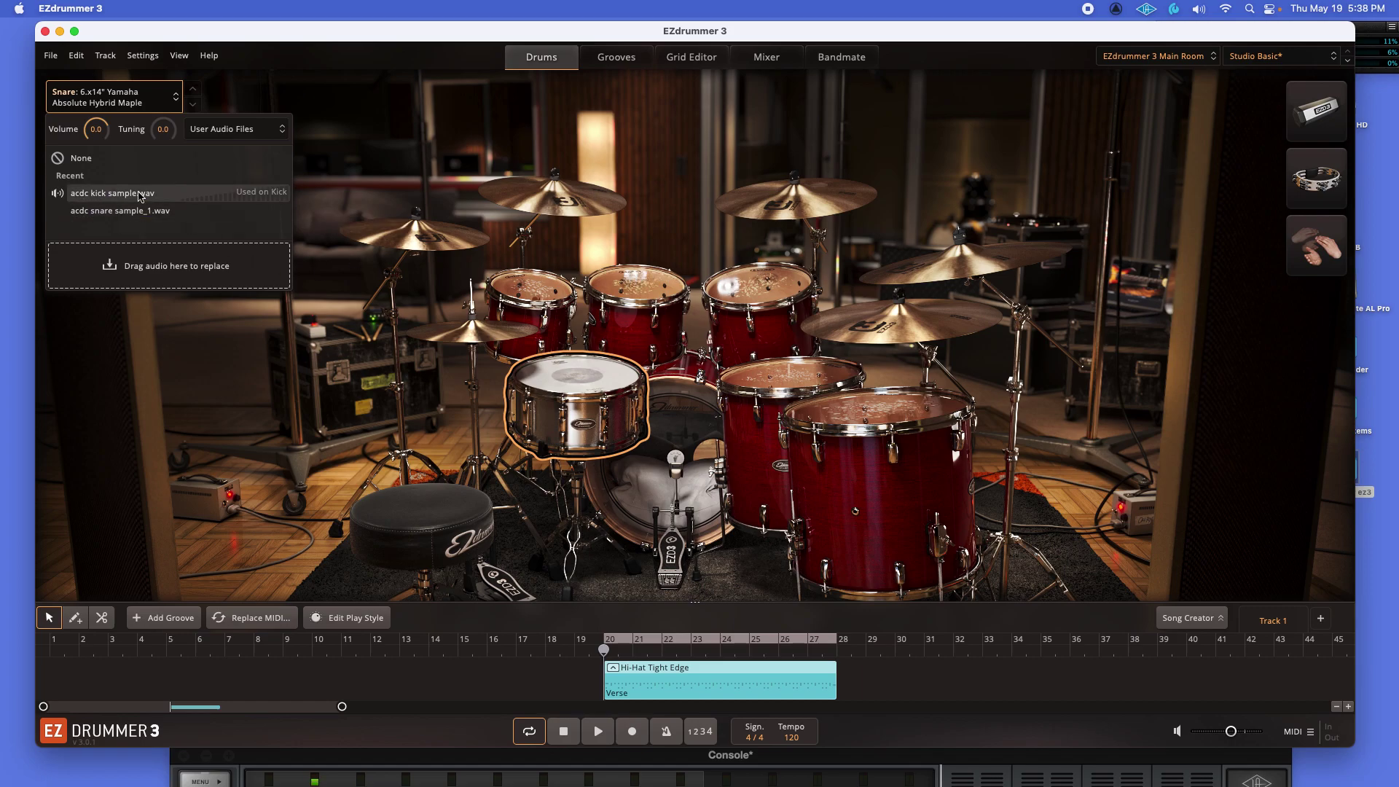
Step: Set the kick to the 16x22" Yamaha Absolute Hybrid Maple from EZdrummer 3 Main Room and audition the groove
click(695, 438)
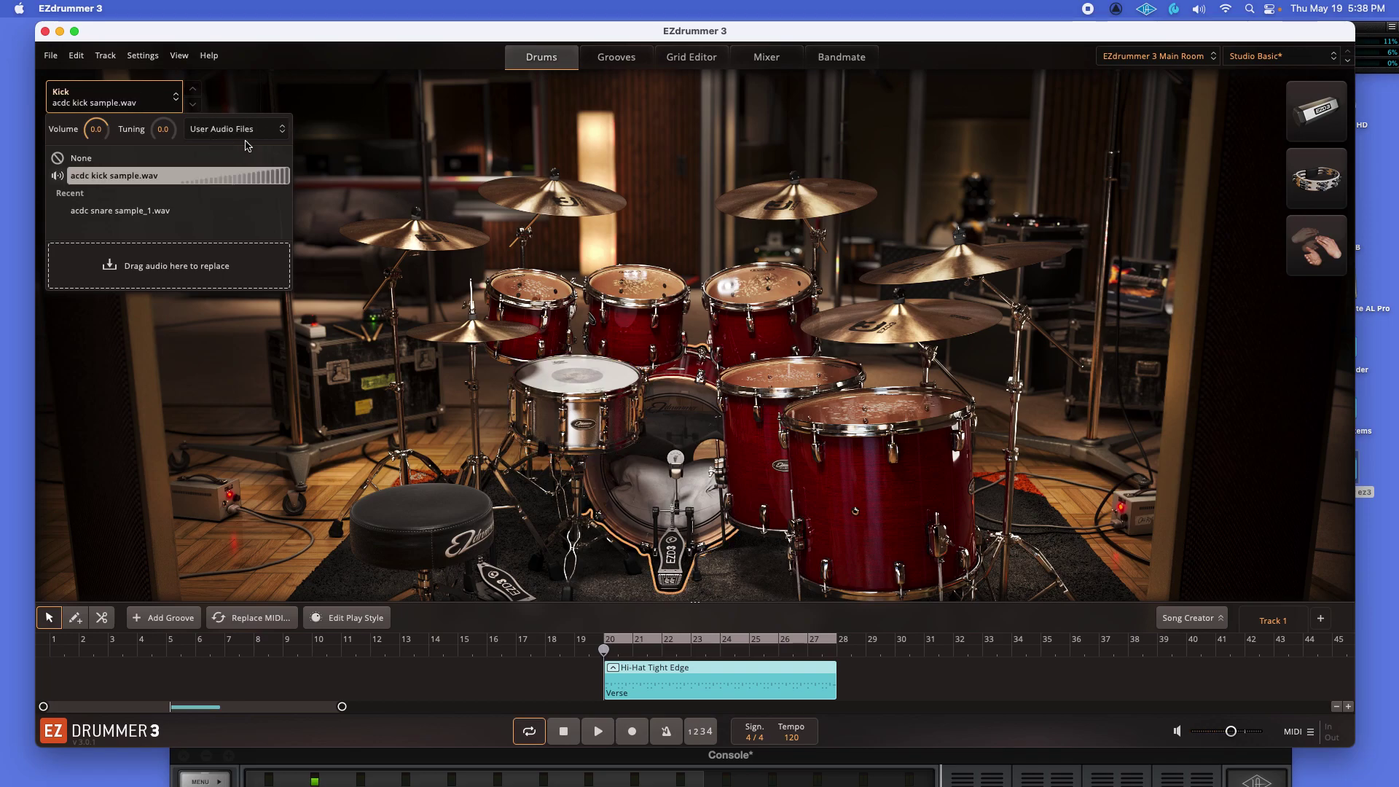
click(218, 130)
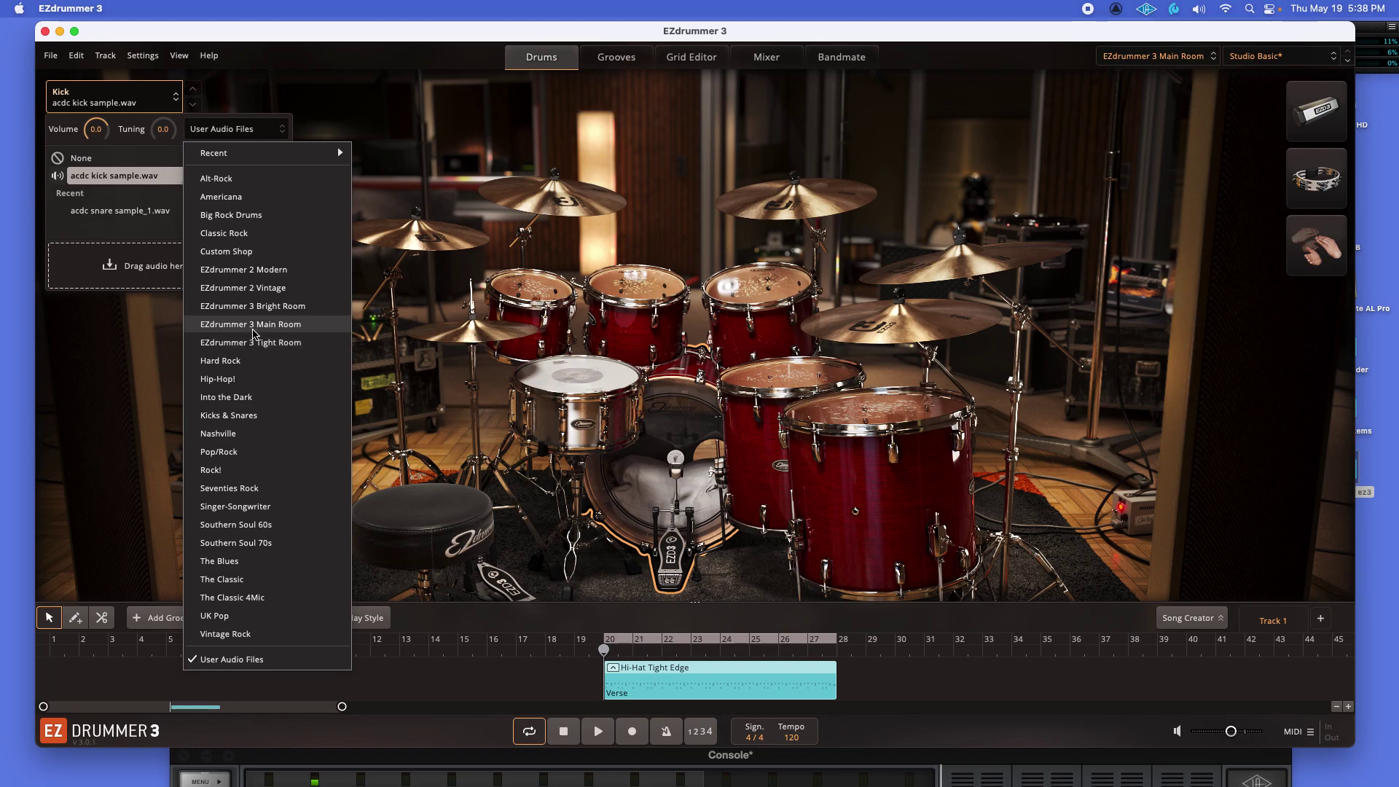
click(255, 335)
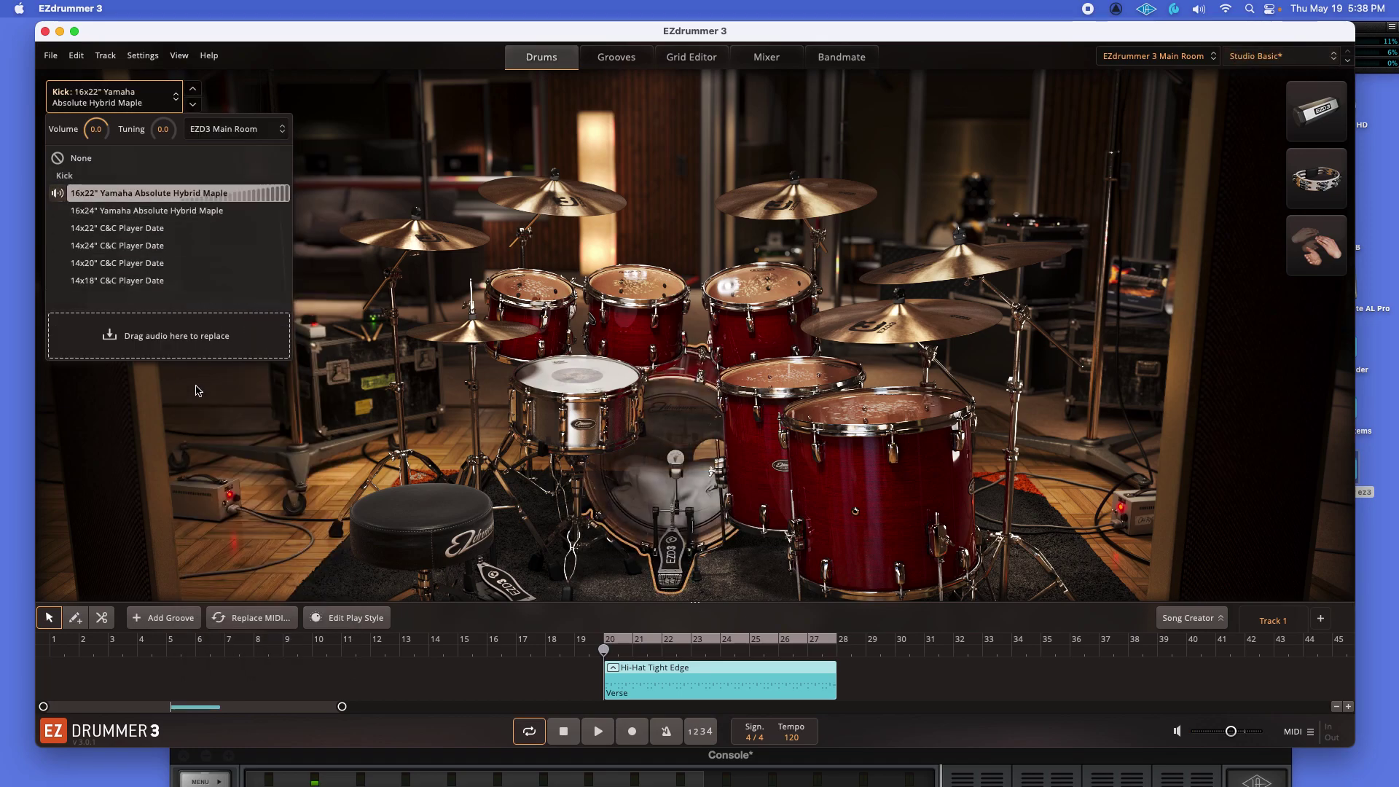
key(space)
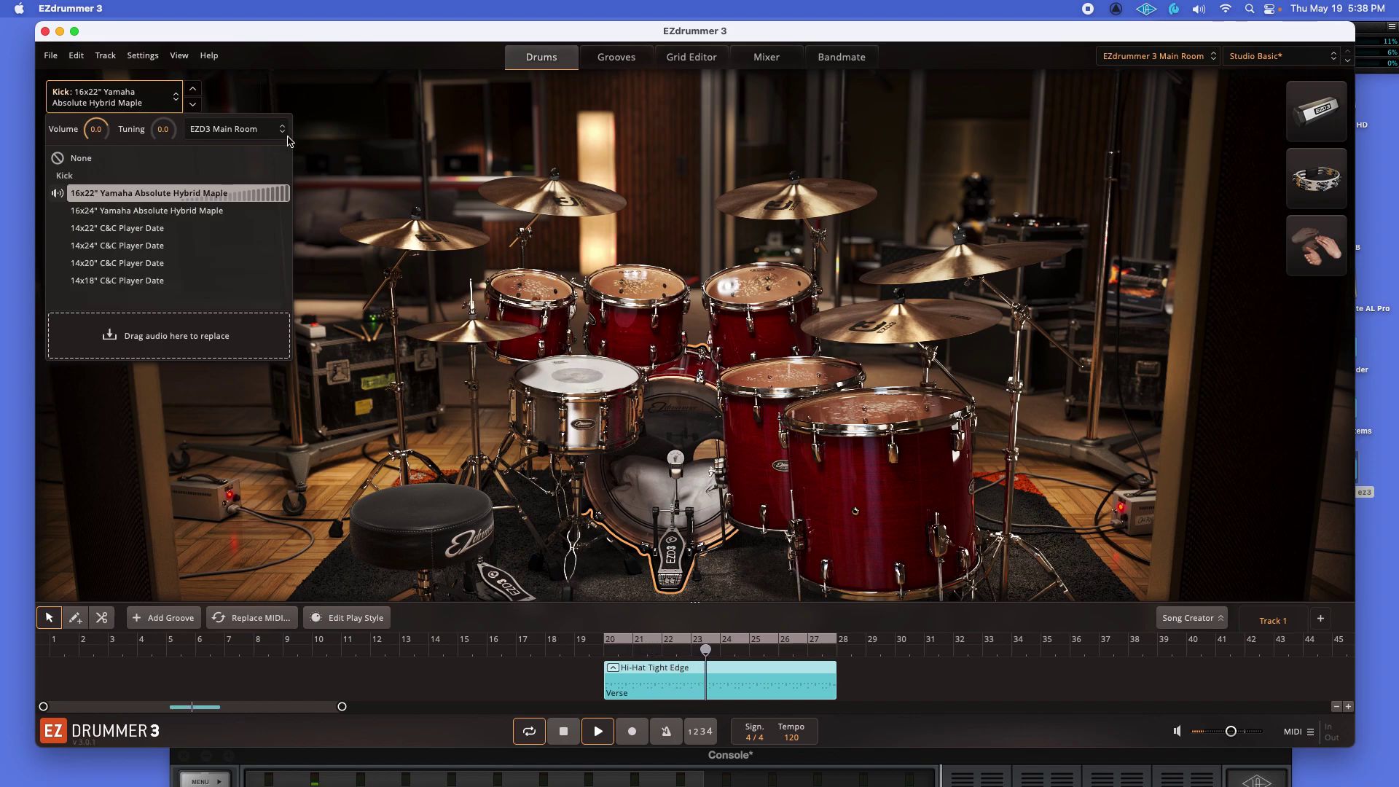
key(space)
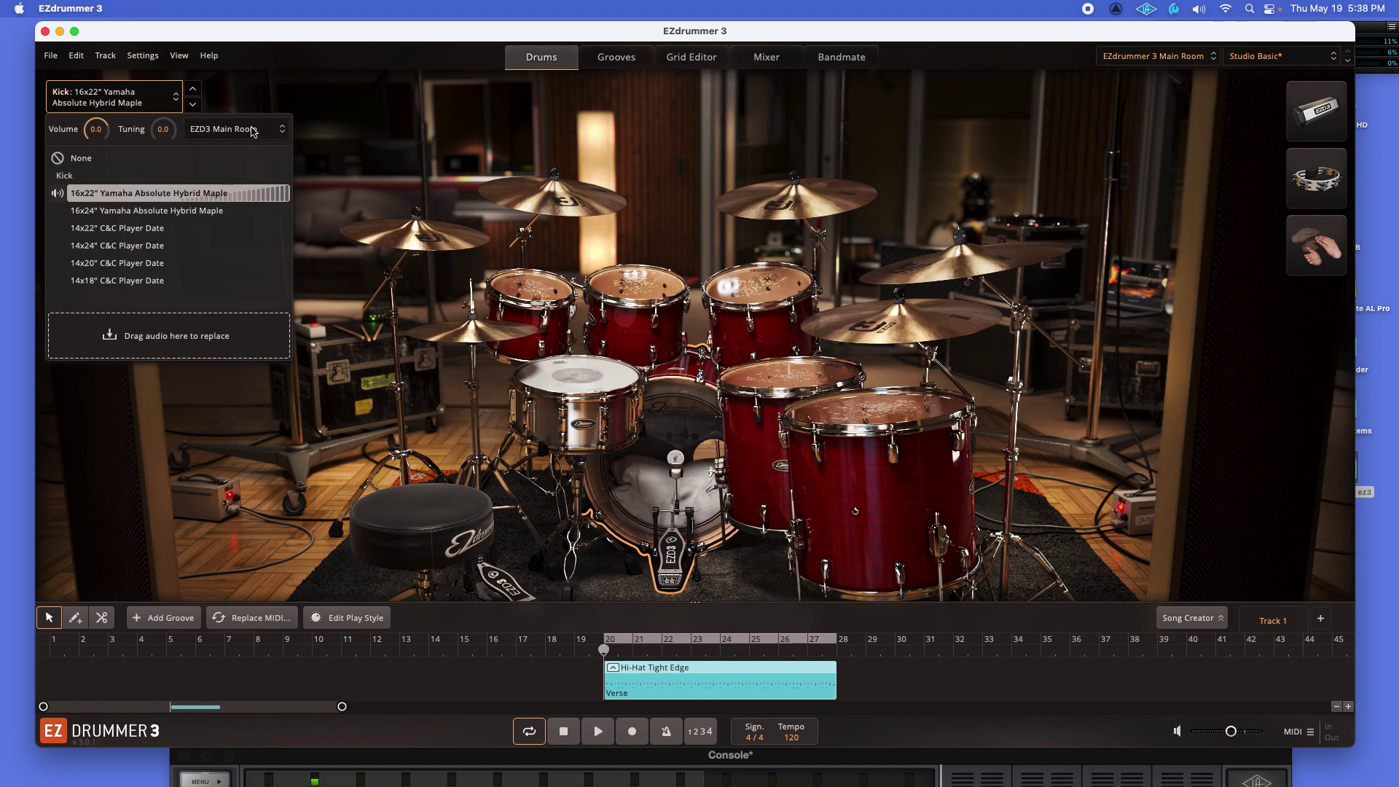
Step: Assign acdc kick sample.wav from the user audio files to the kick drum
click(253, 131)
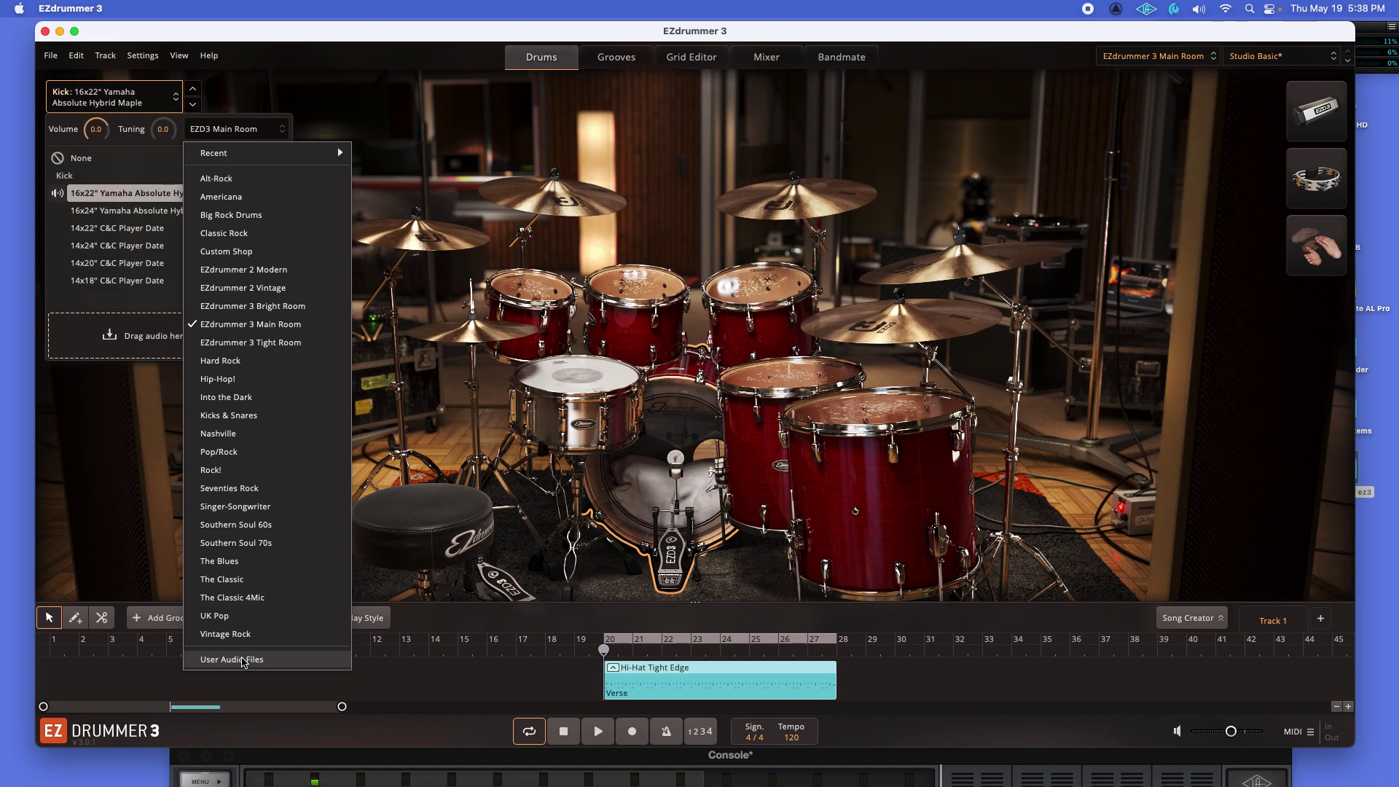
click(243, 661)
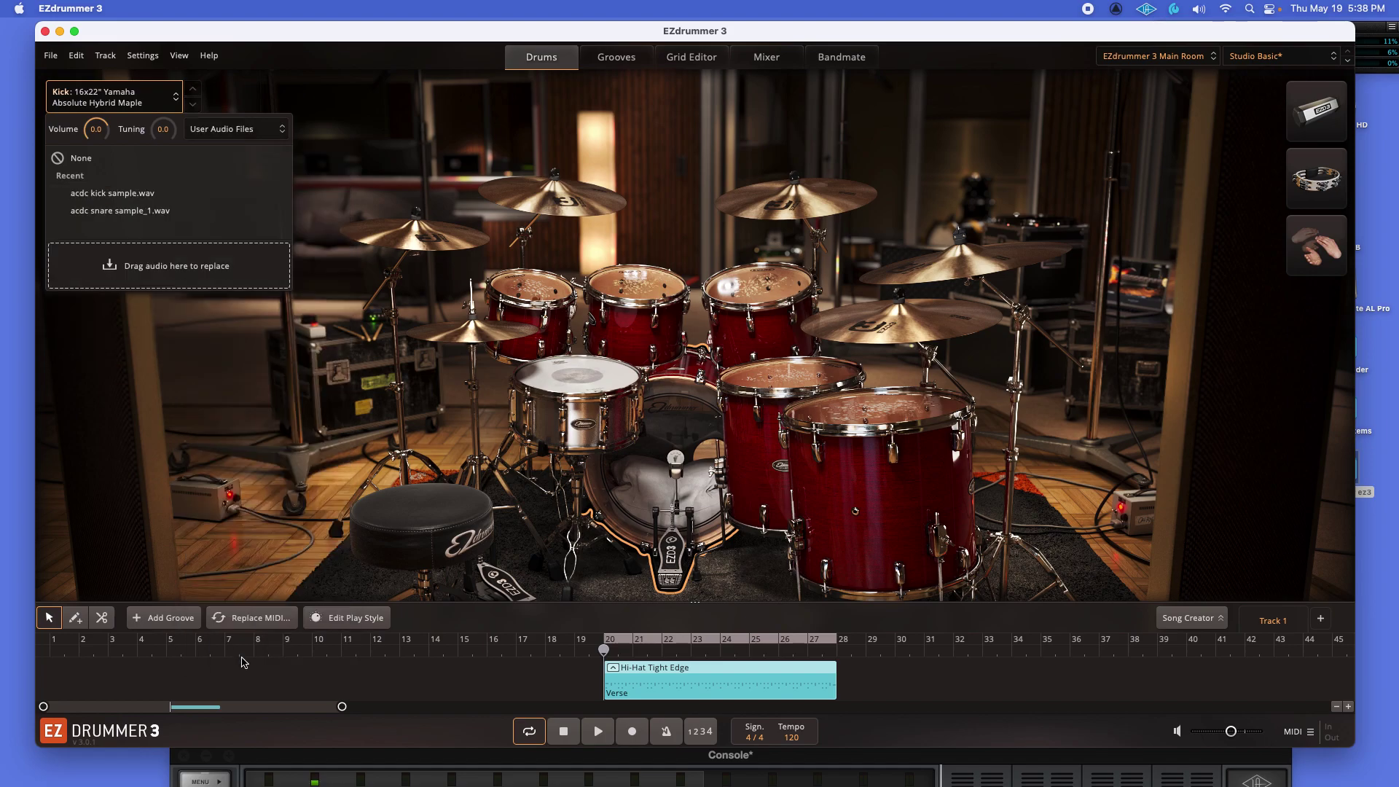
click(99, 194)
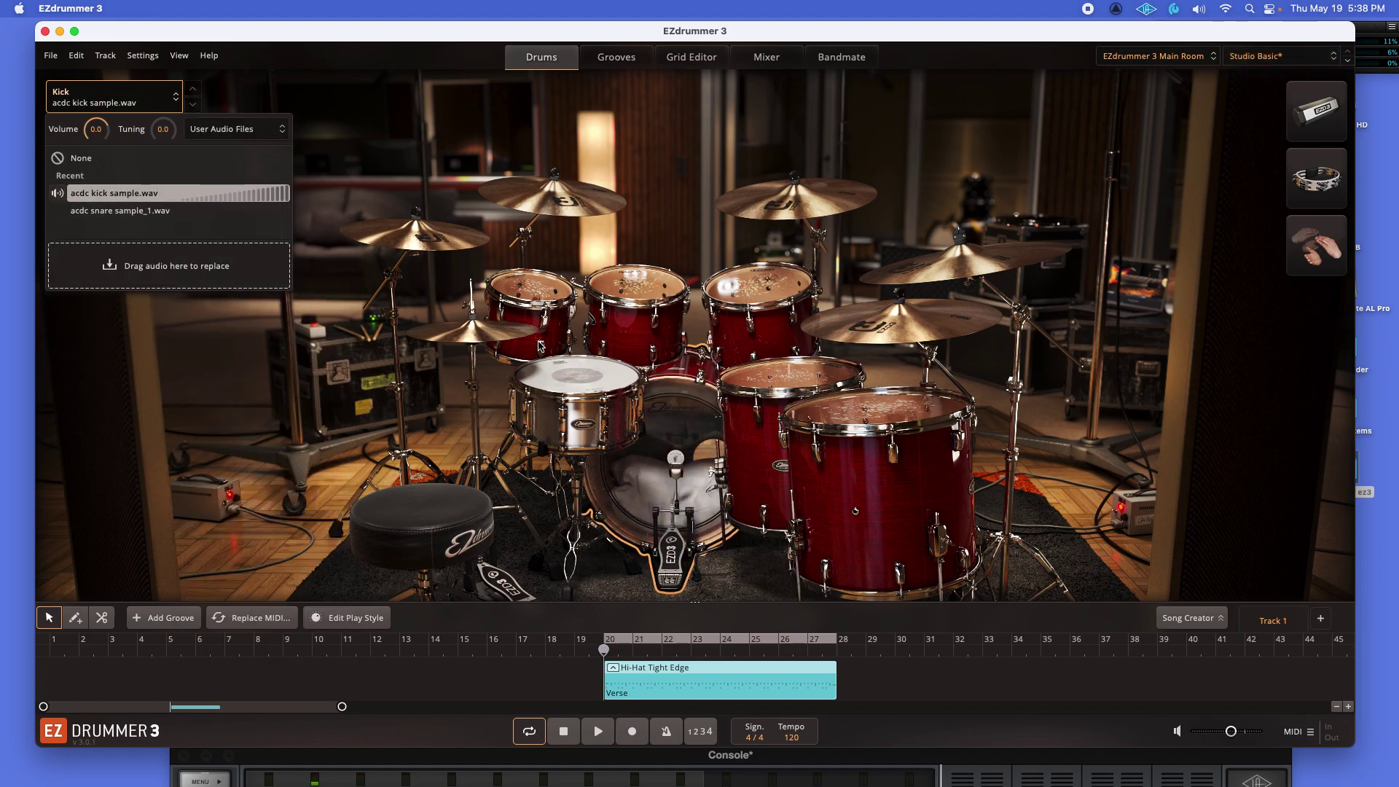
Step: Assign acdc snare sample_1.wav from the user audio files to the snare drum and audition the groove
click(541, 347)
click(569, 389)
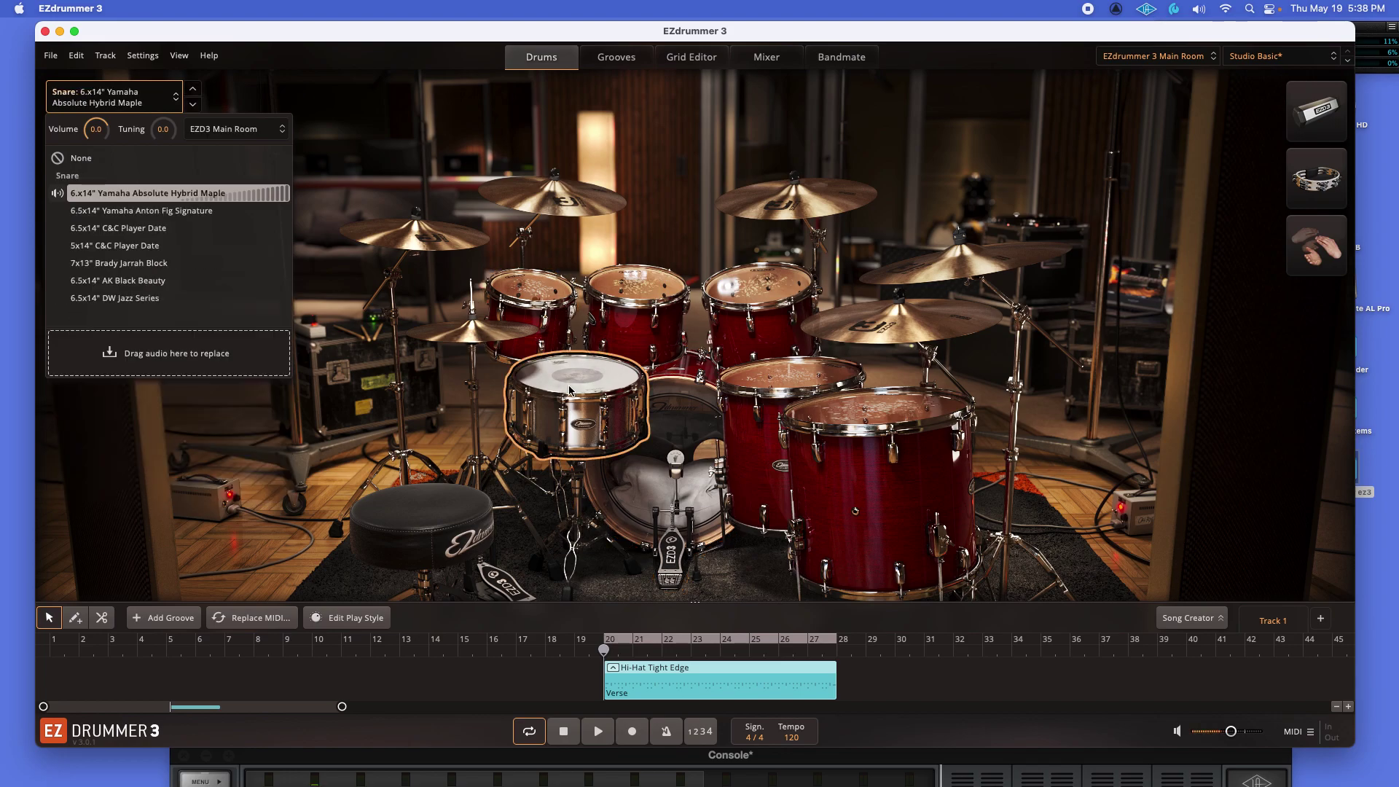
click(261, 128)
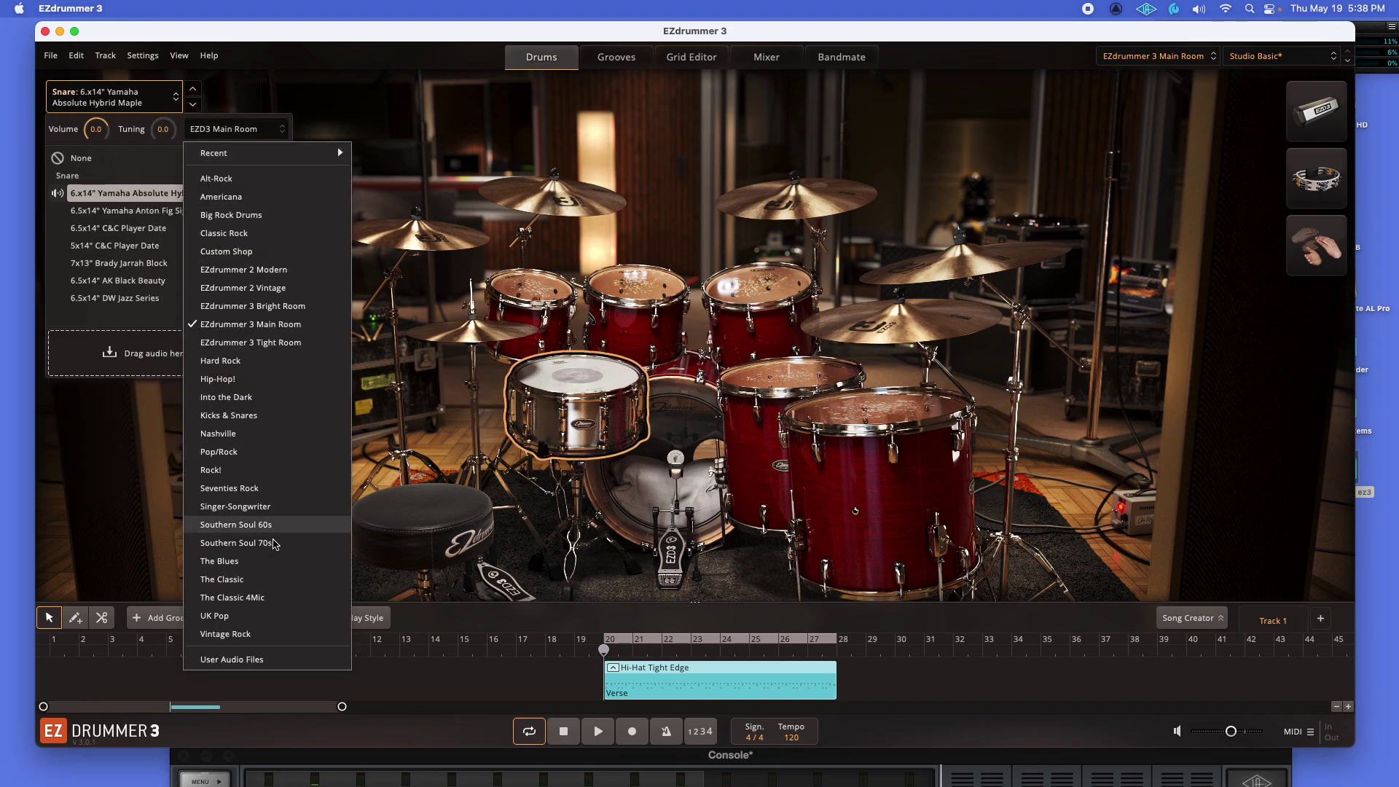
click(274, 656)
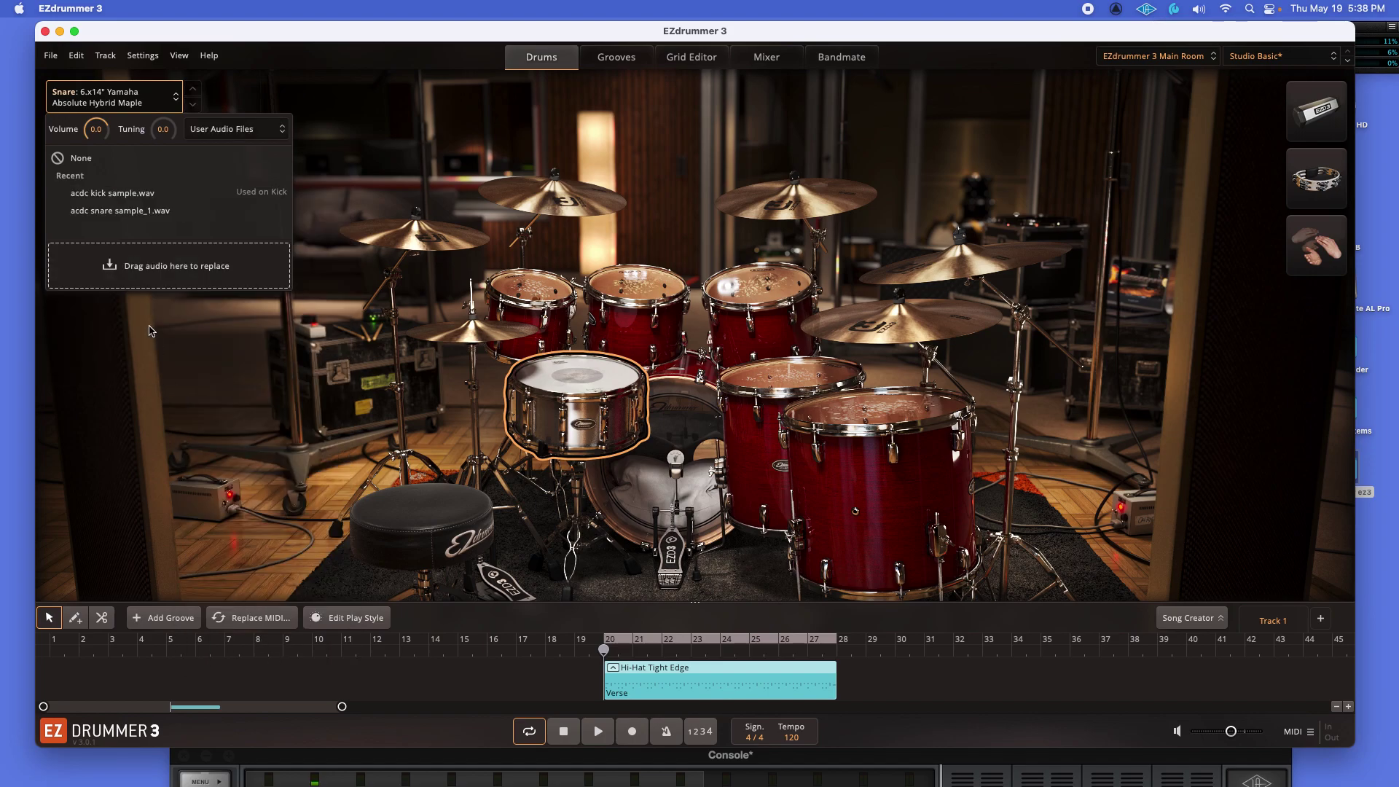
click(114, 211)
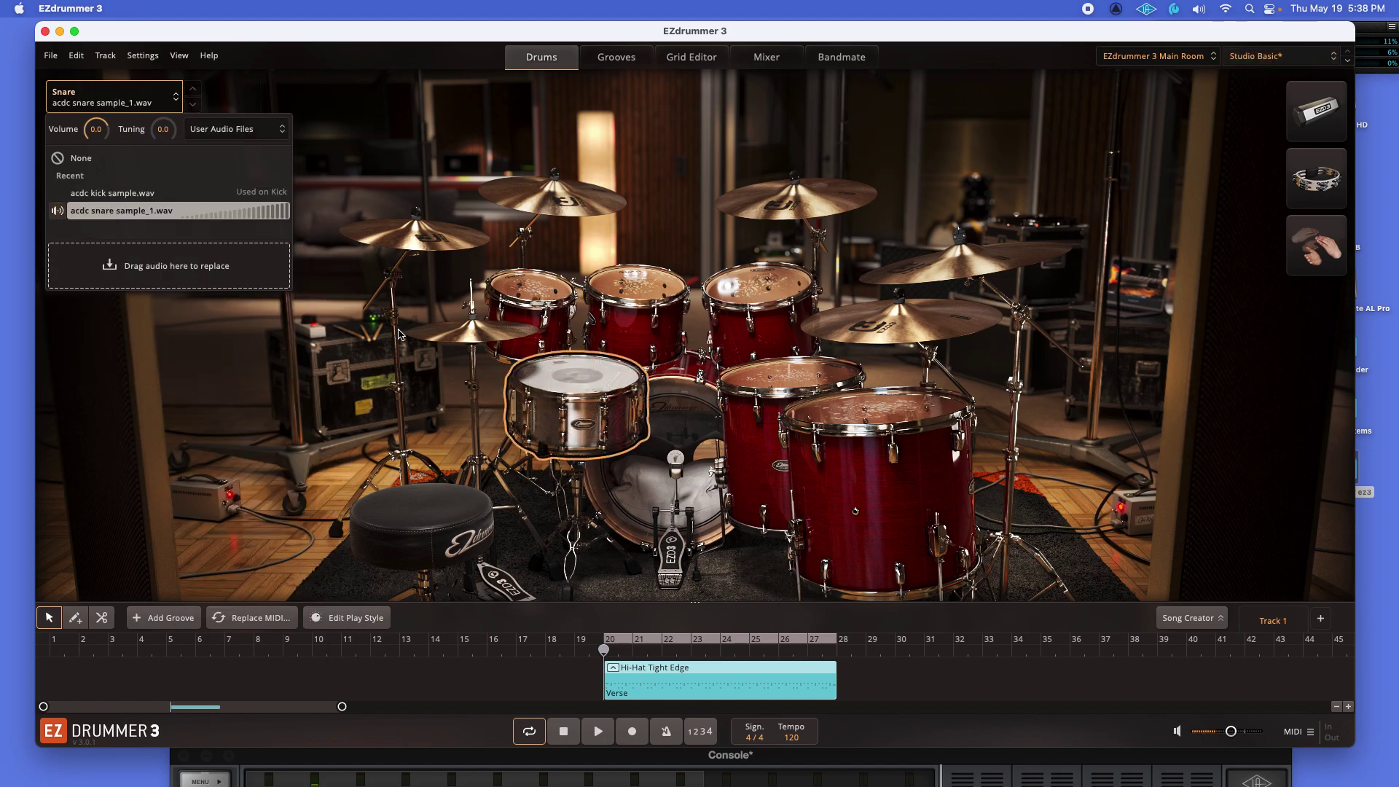
key(space)
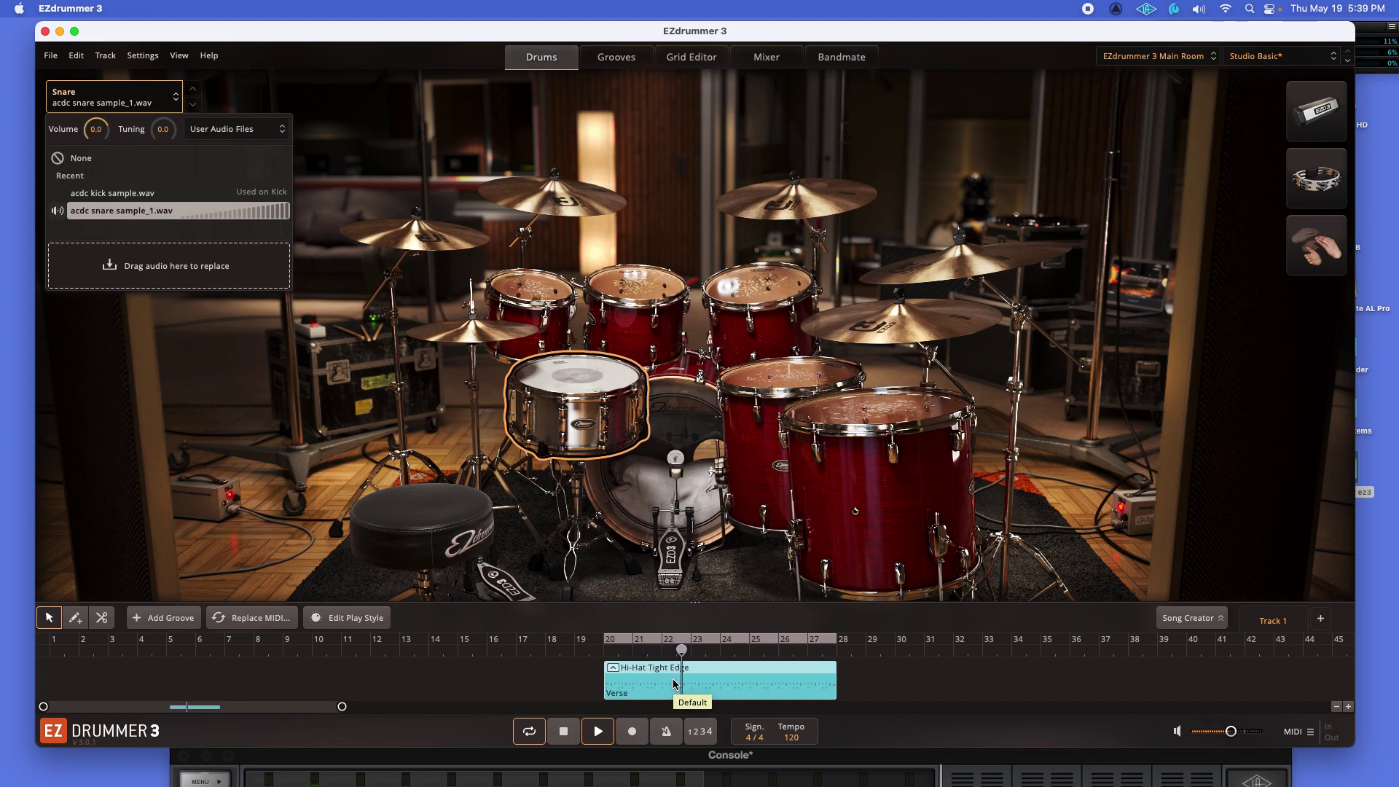
key(space)
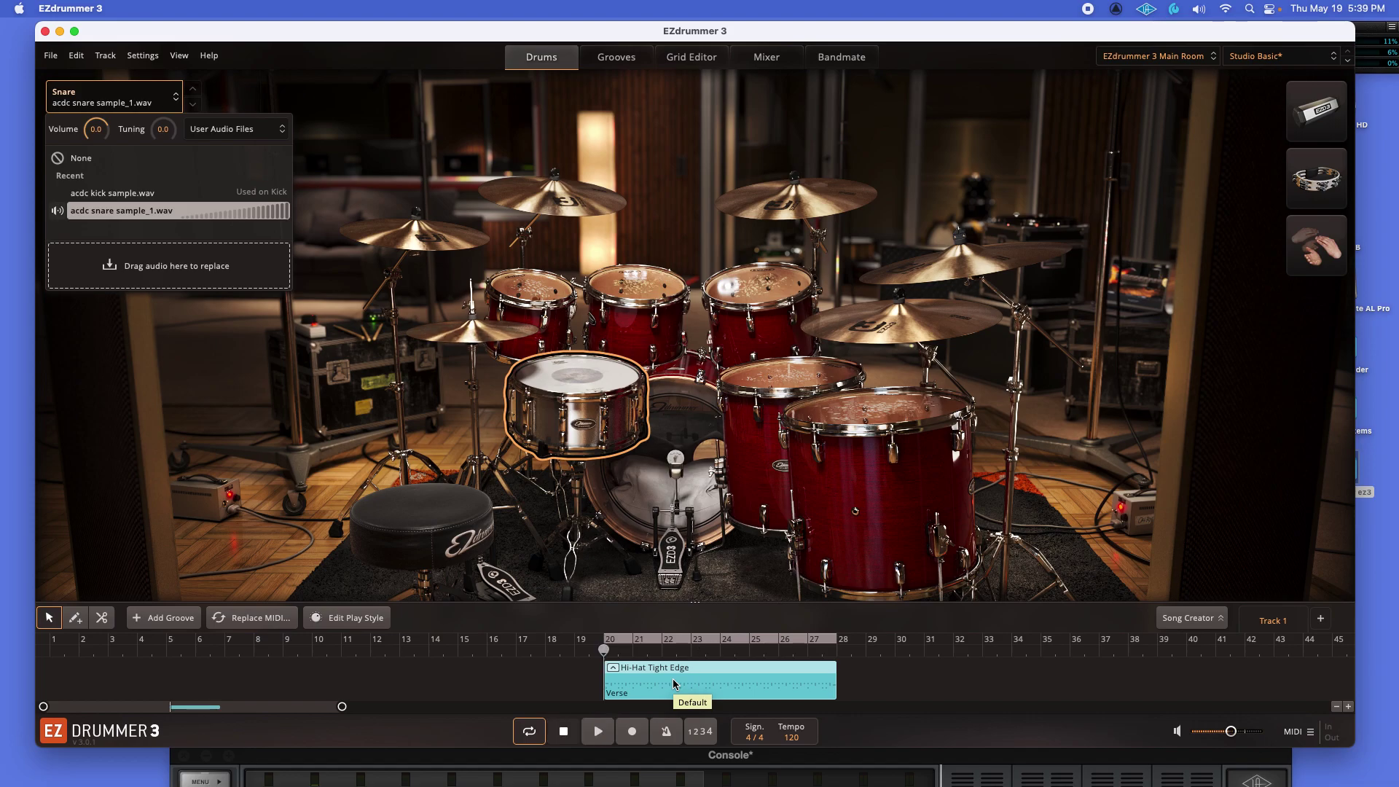
Step: Assign acdc snare sample_1.wav to the kick drum and audition the groove
click(690, 425)
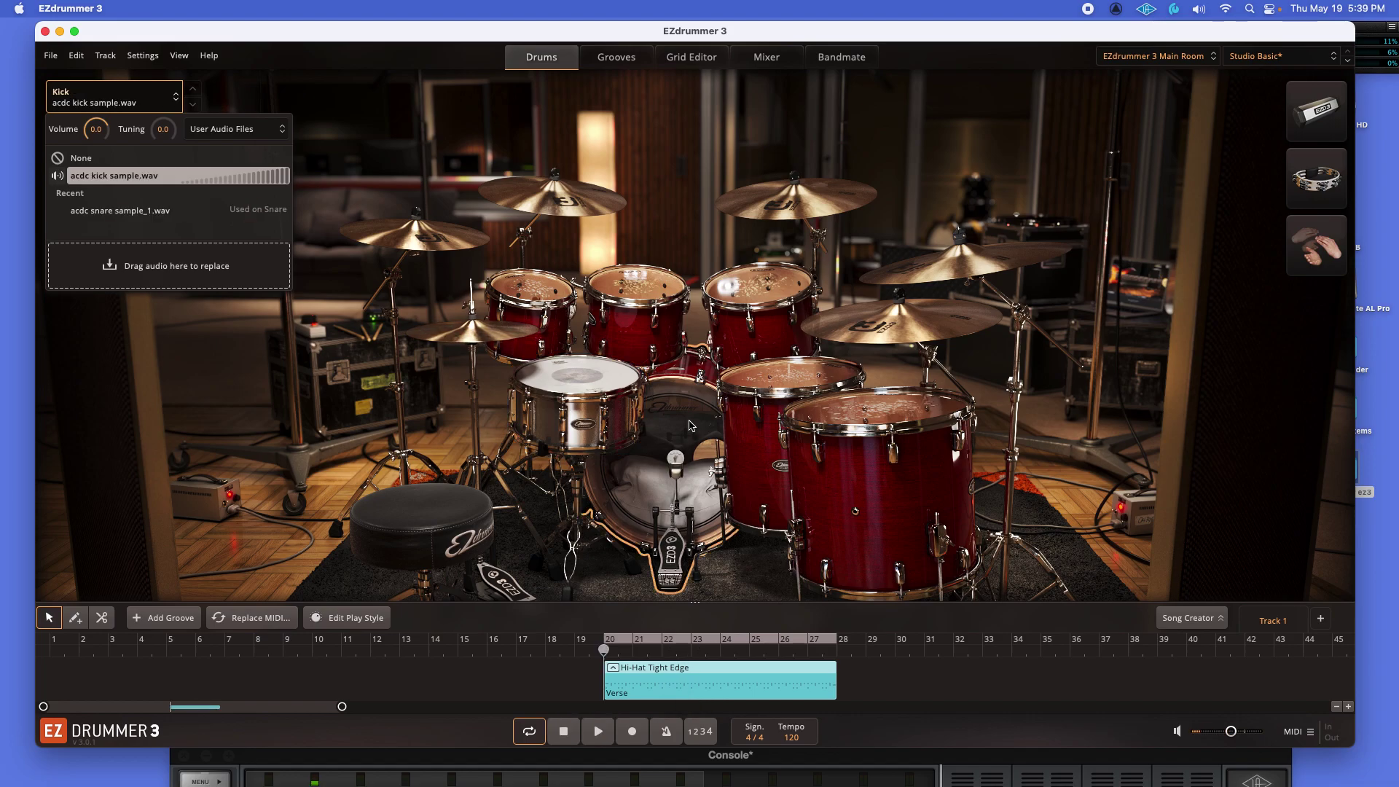
click(153, 213)
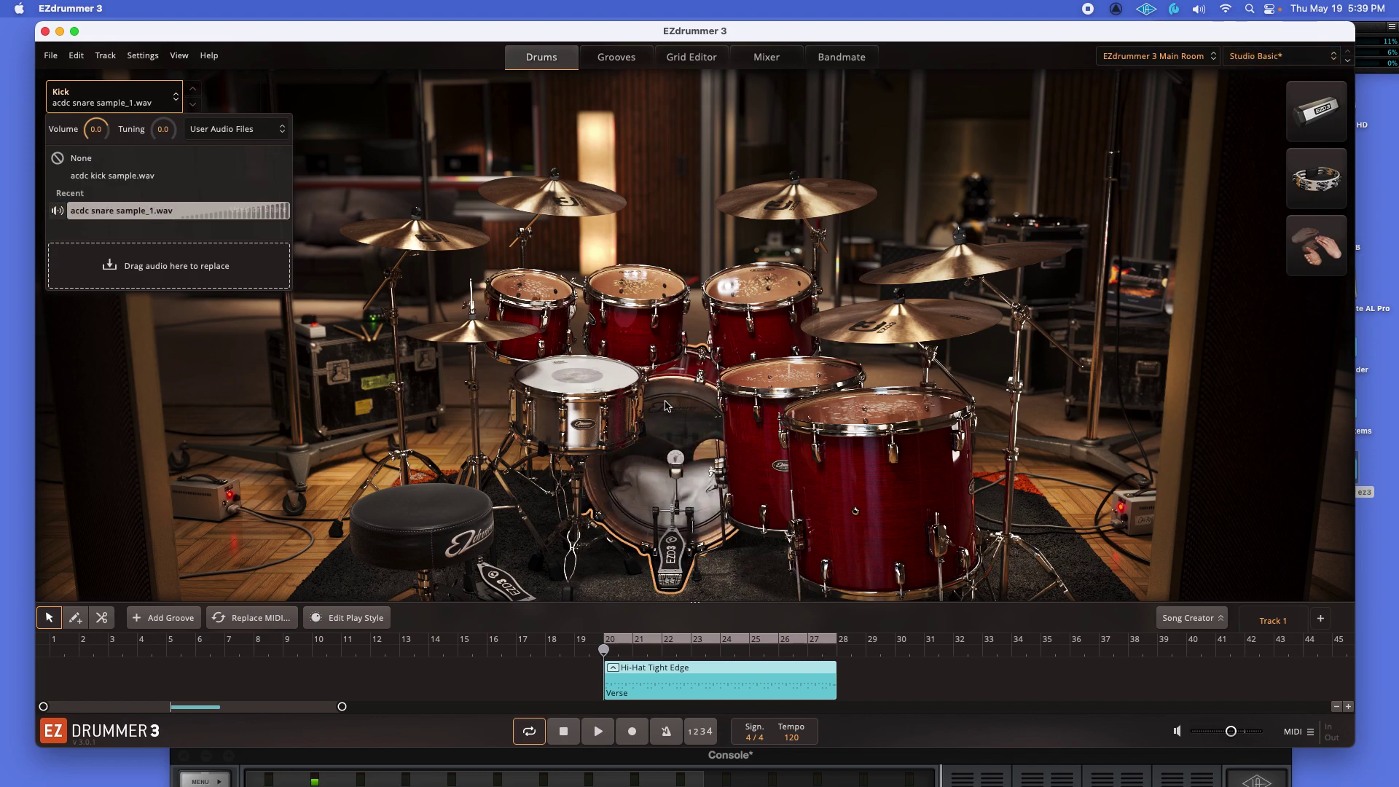
key(space)
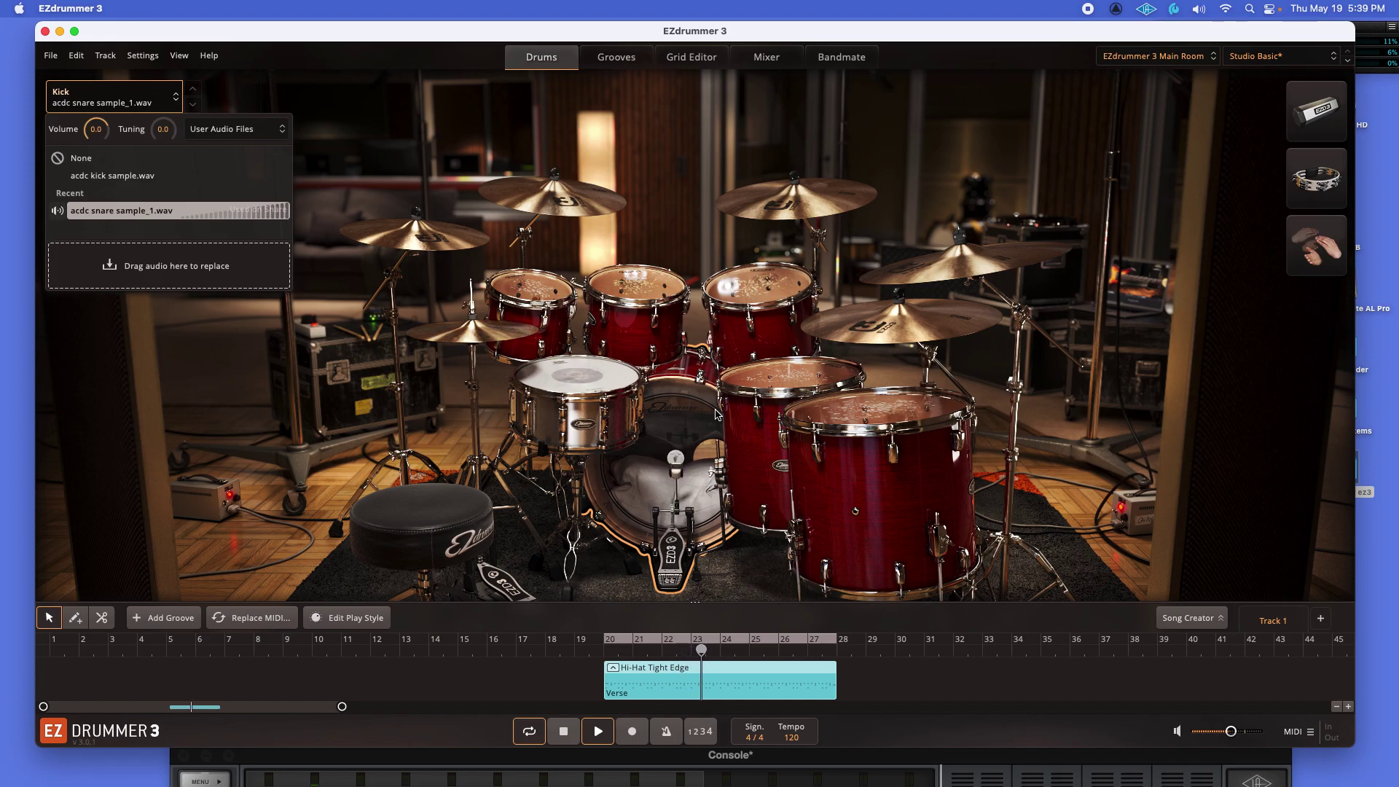
key(space)
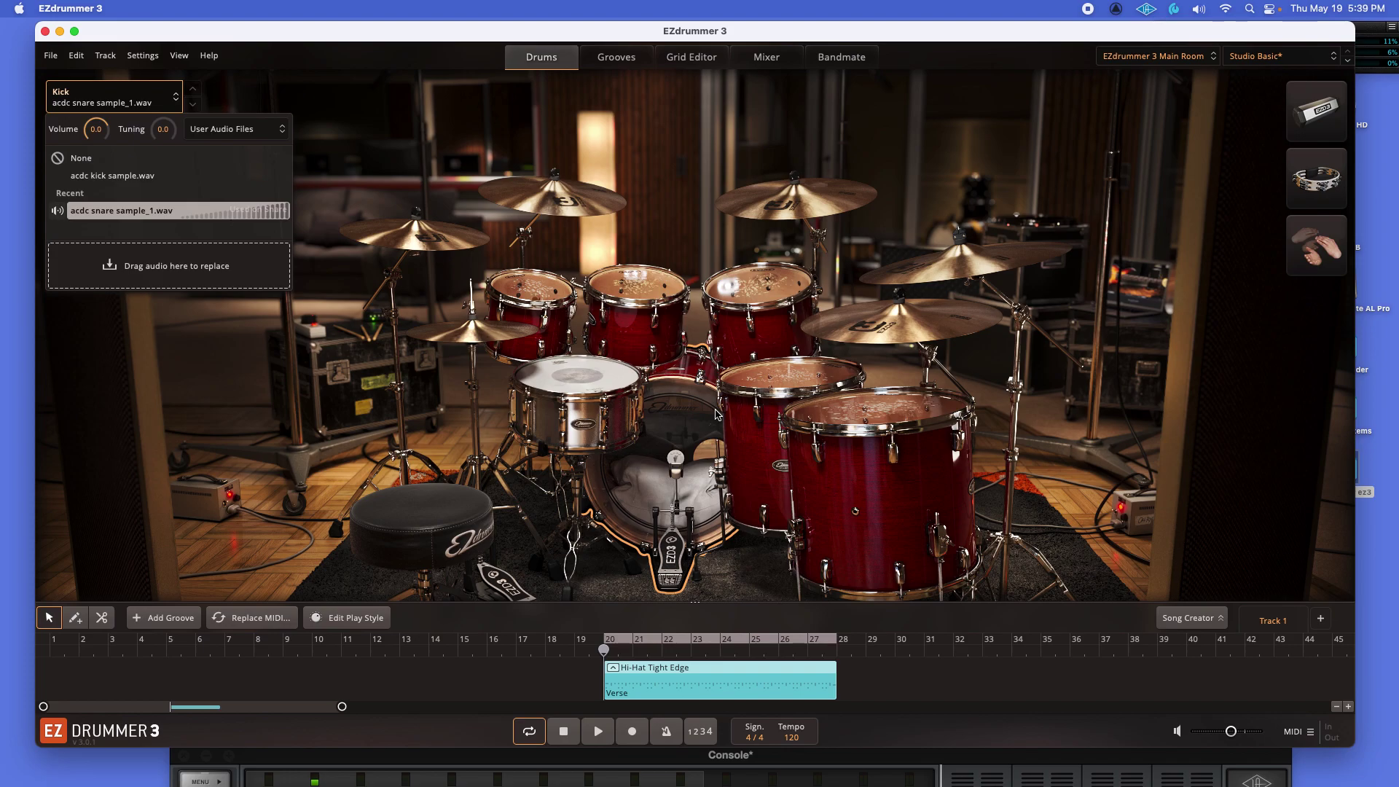
Step: Assign acdc kick sample.wav to the snare drum and audition the groove
click(584, 379)
click(129, 213)
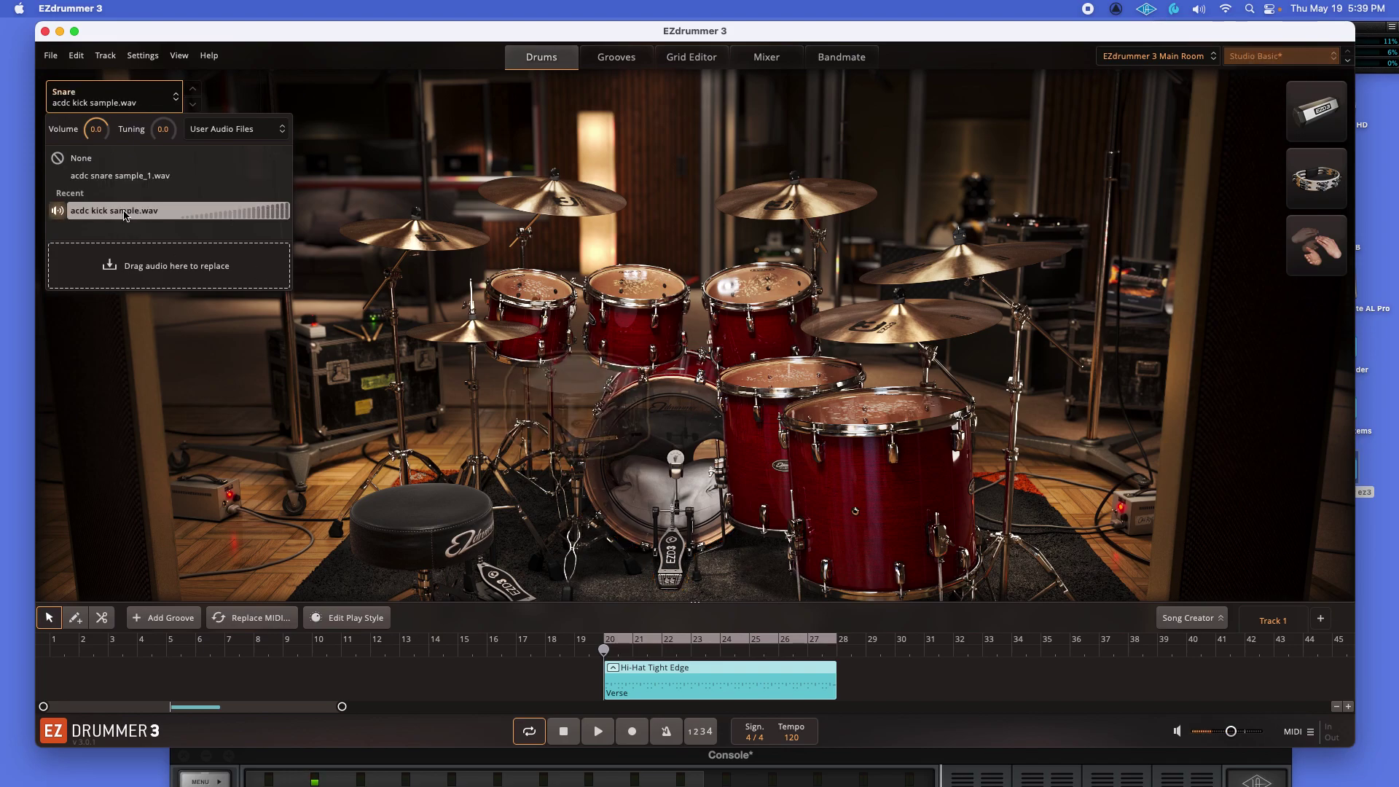
key(space)
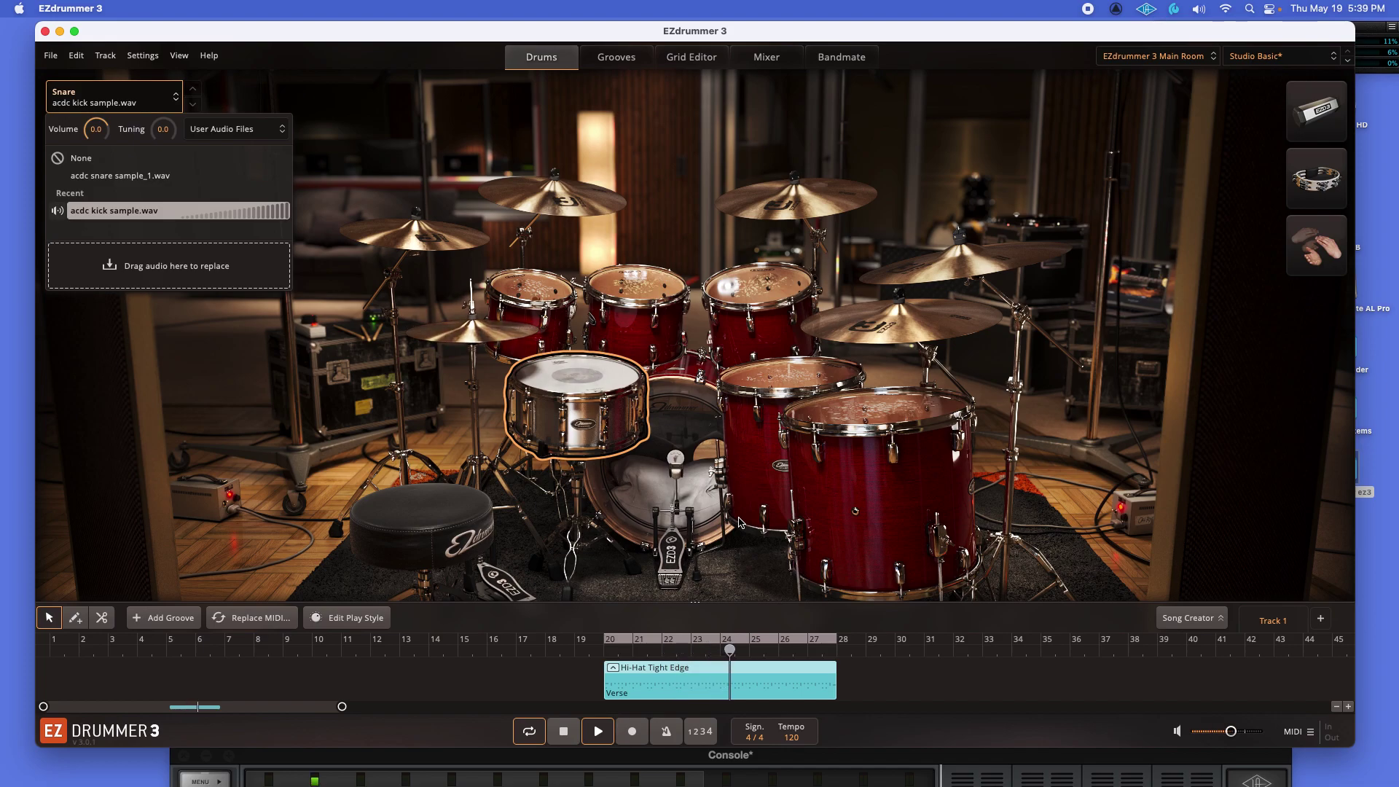
key(space)
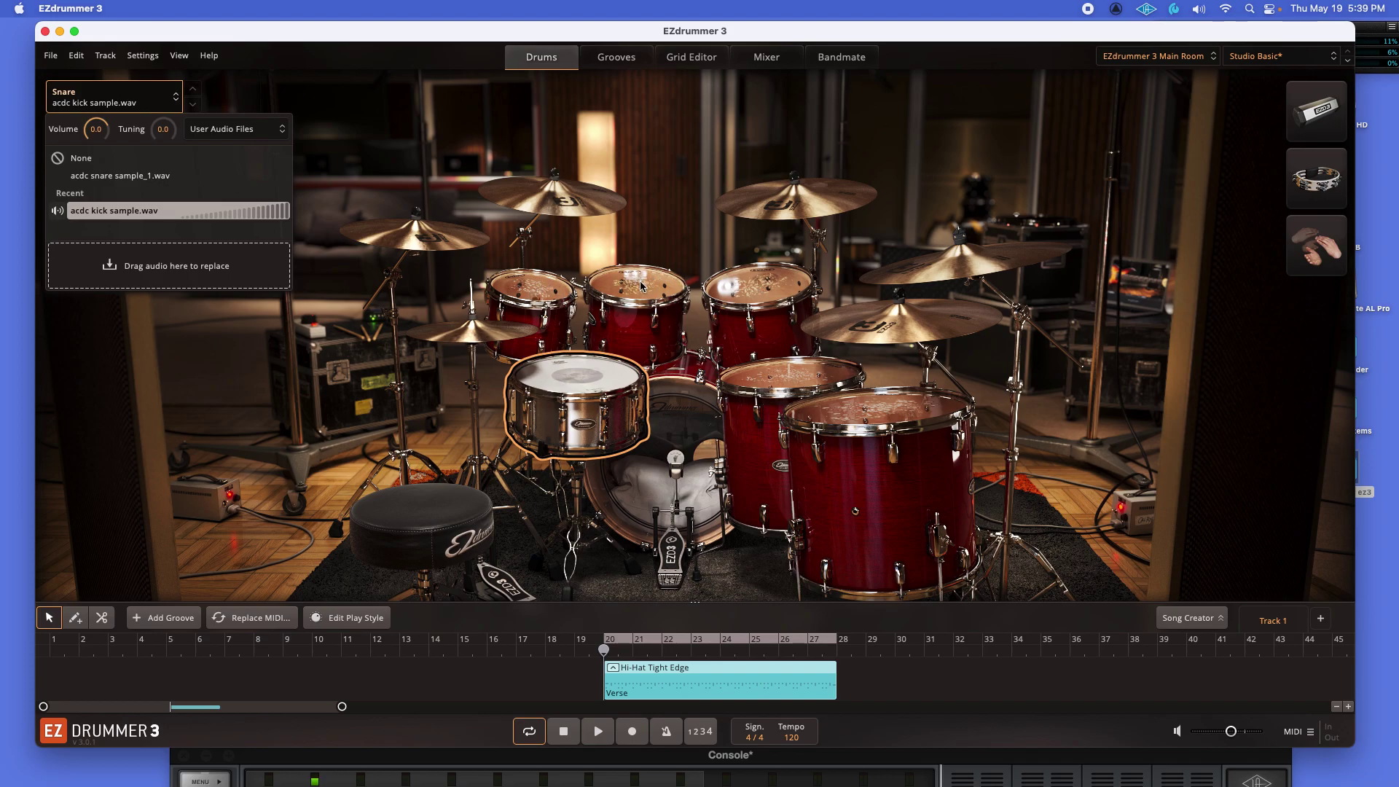
Step: Select the Crash 3 cymbal, compare the Kick, Snare and Crash 3 notes in the Grid Editor, and audition the groove
click(811, 194)
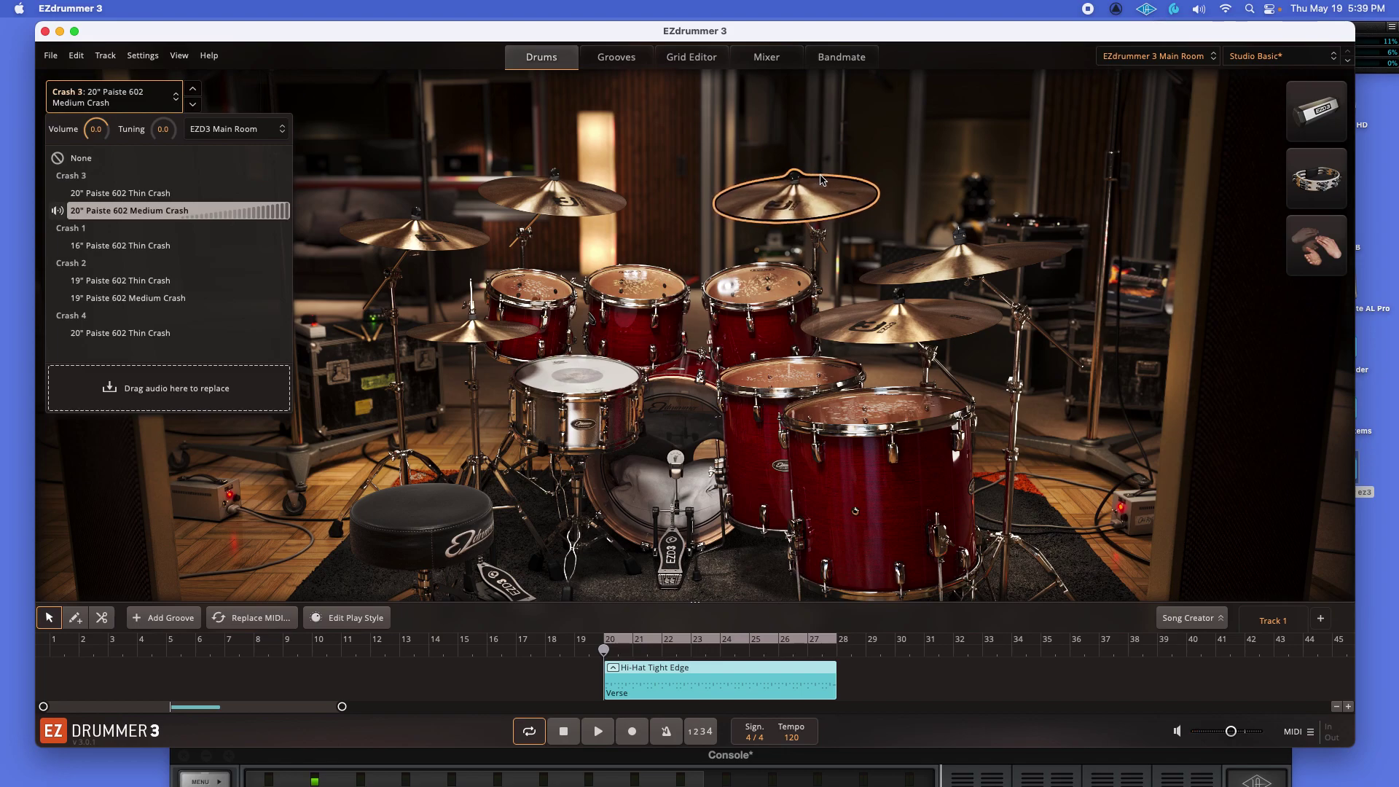
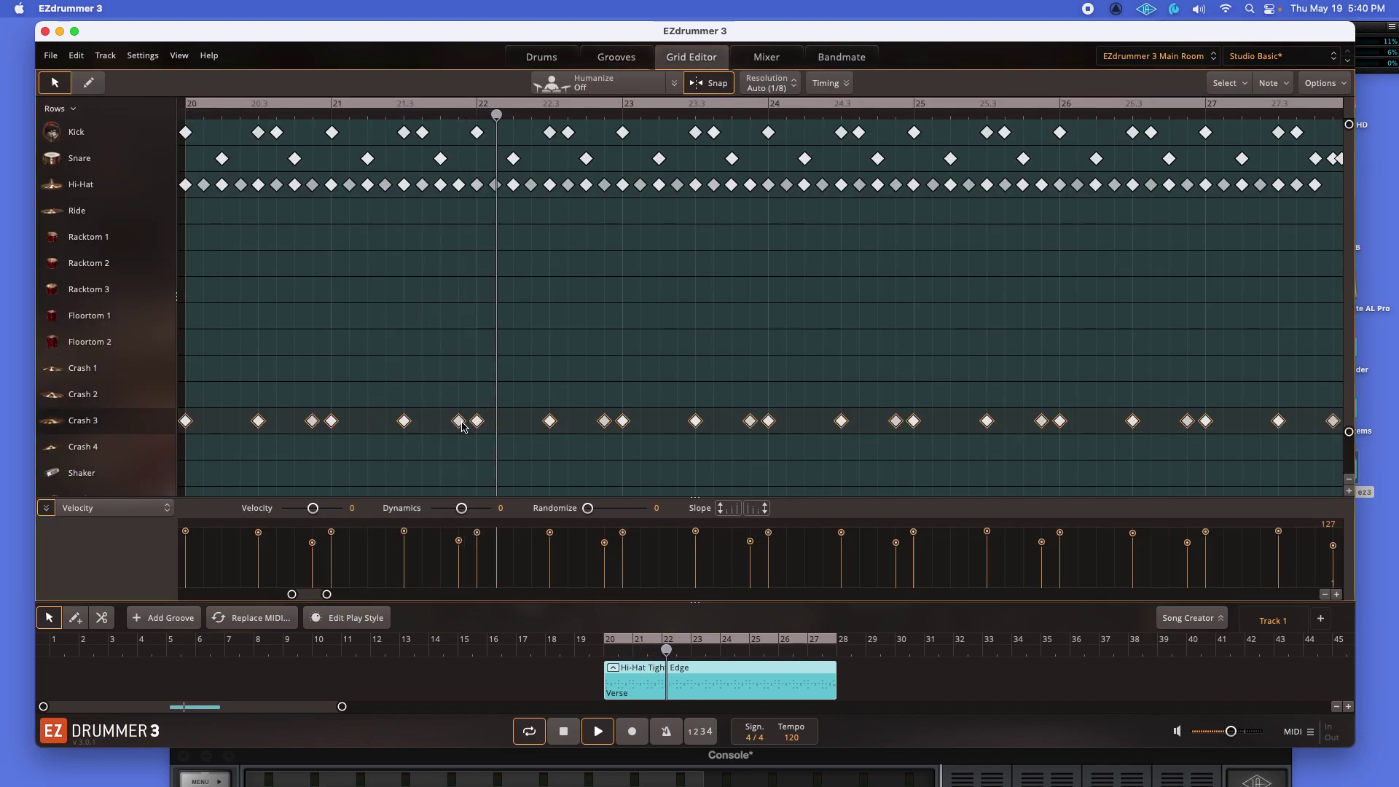
key(space)
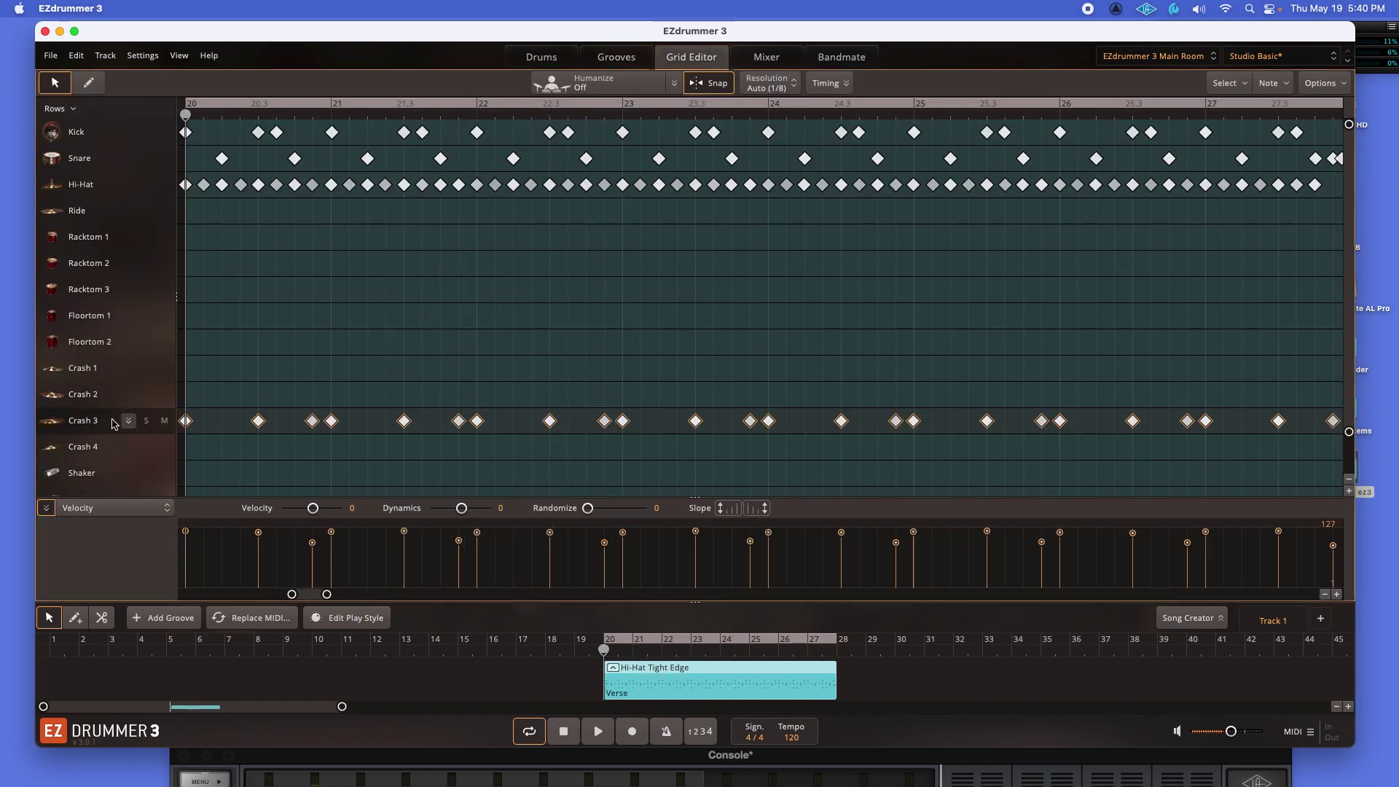
click(78, 132)
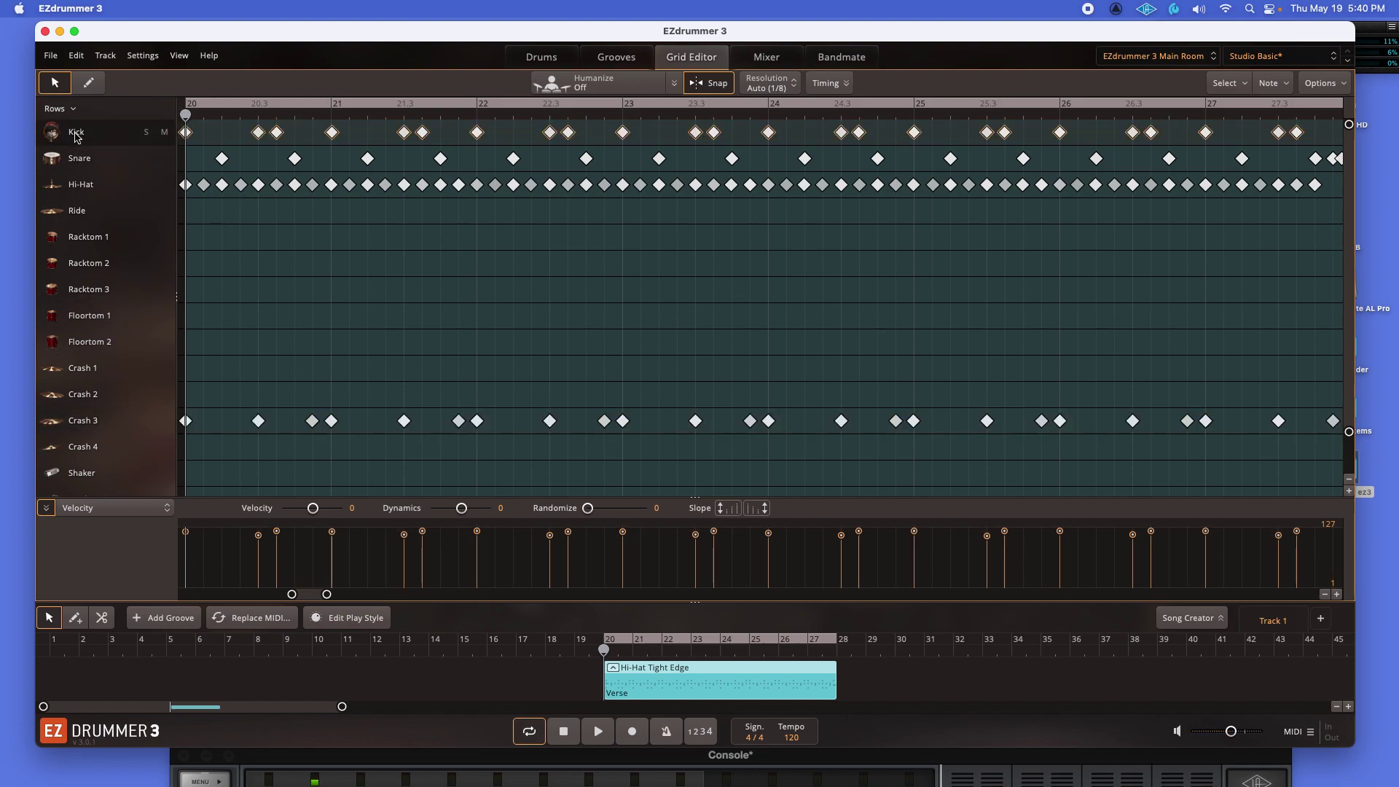
click(68, 159)
click(76, 428)
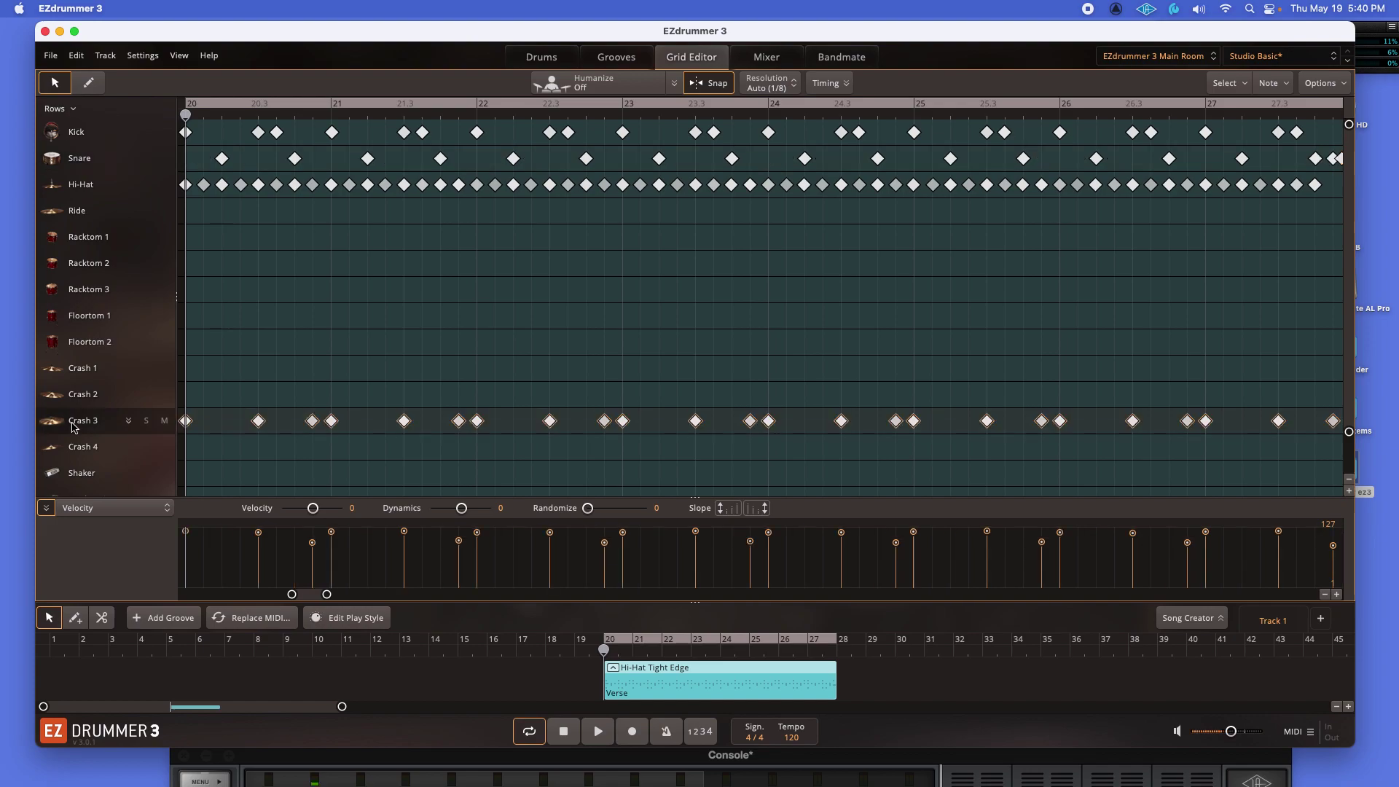
key(space)
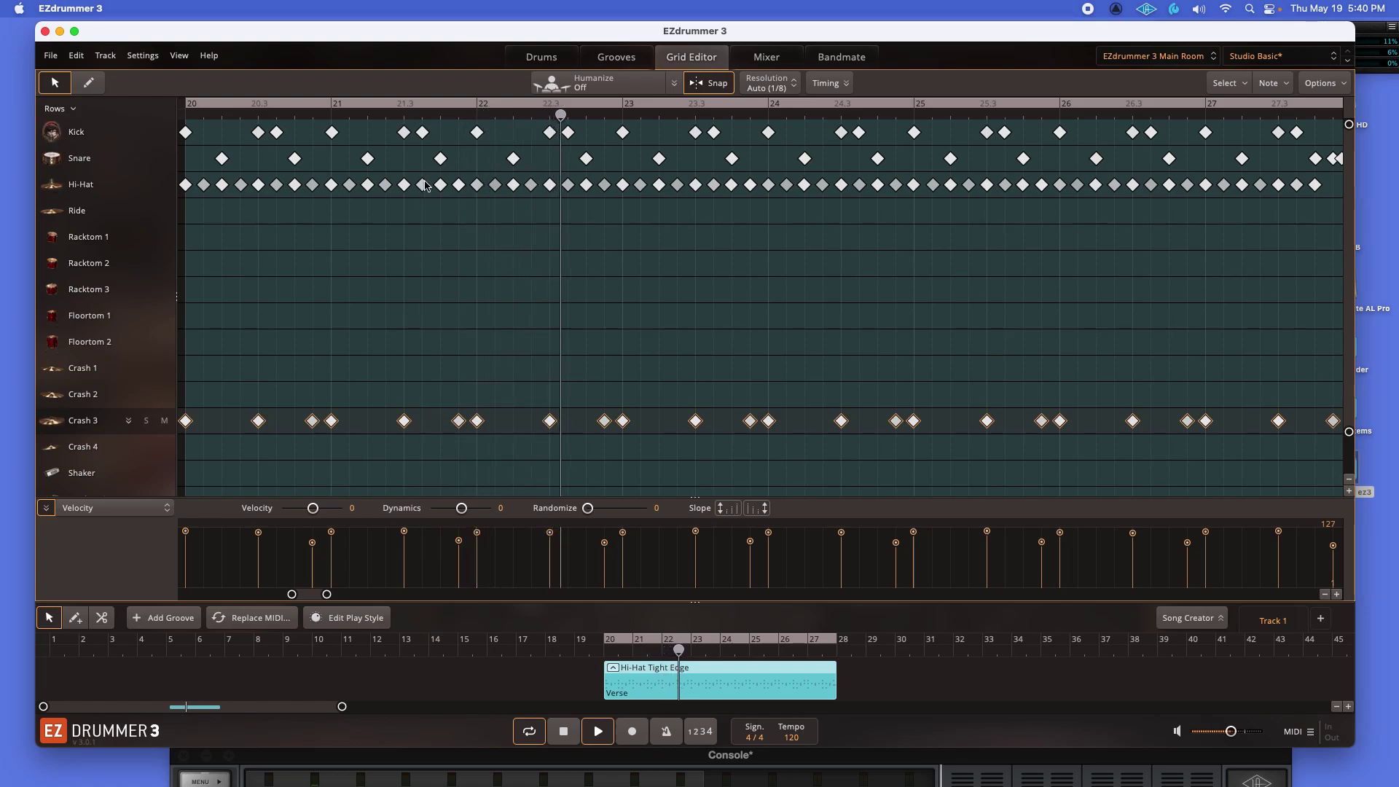
click(541, 57)
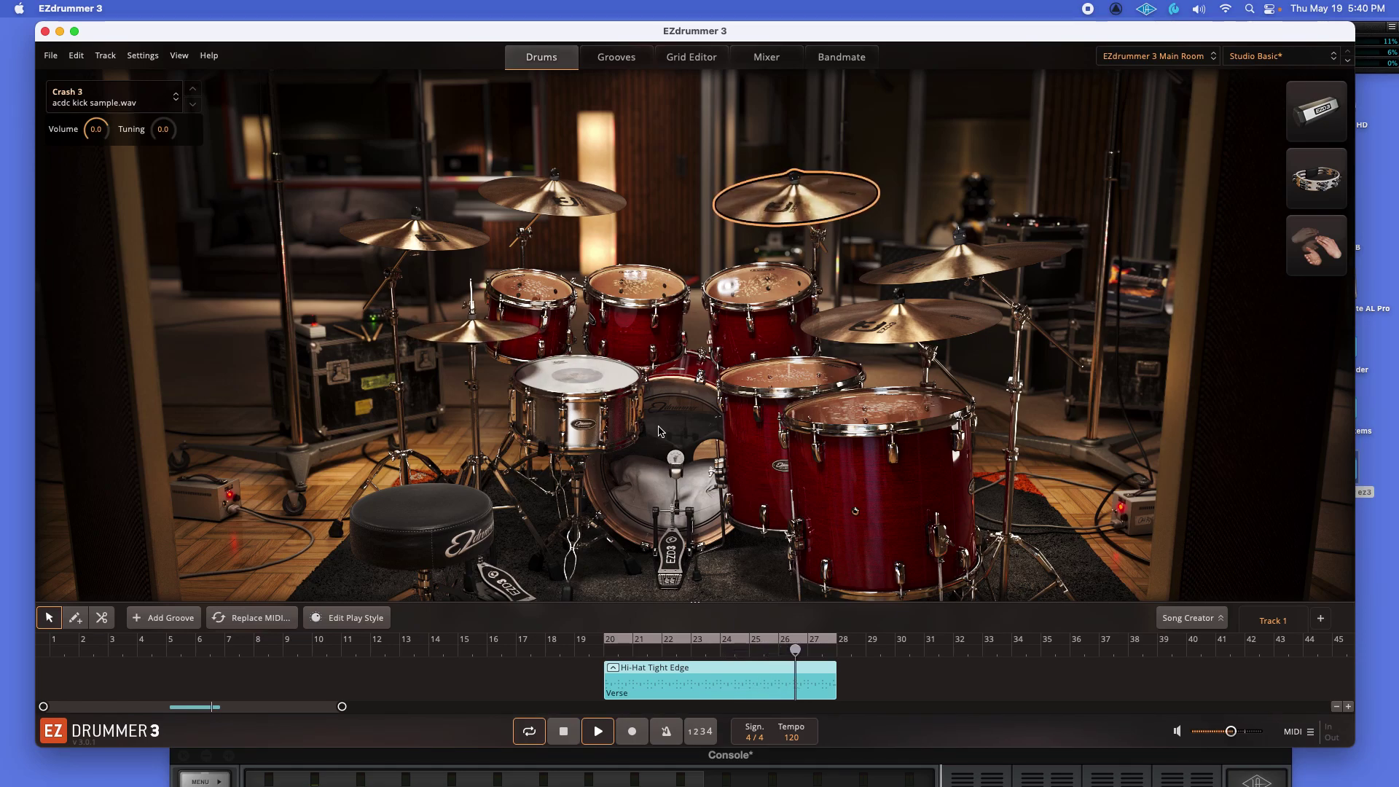
key(space)
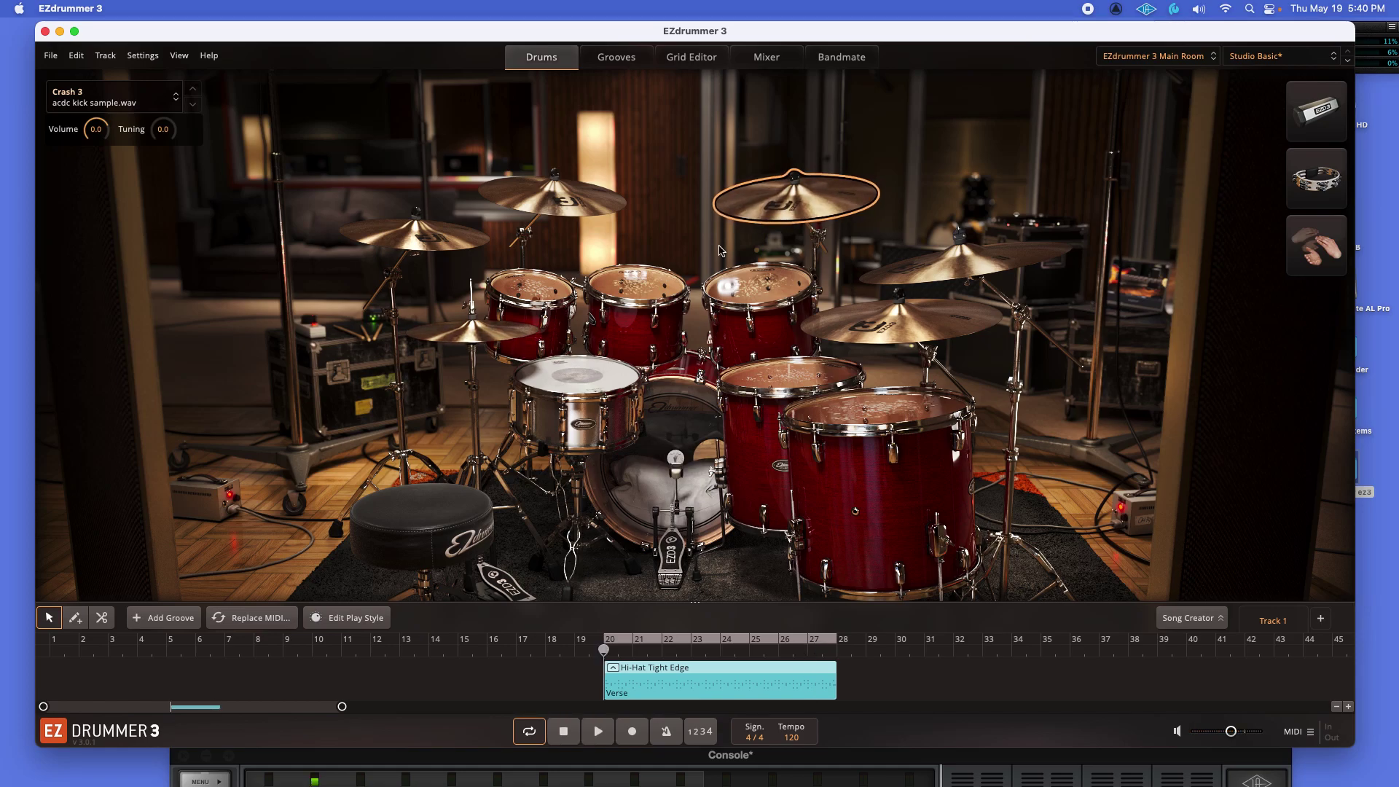
Step: Adjust the Crash 3 amount in Edit Play Style for the Hi-Hat Tight Edge groove and audition it
double_click(697, 690)
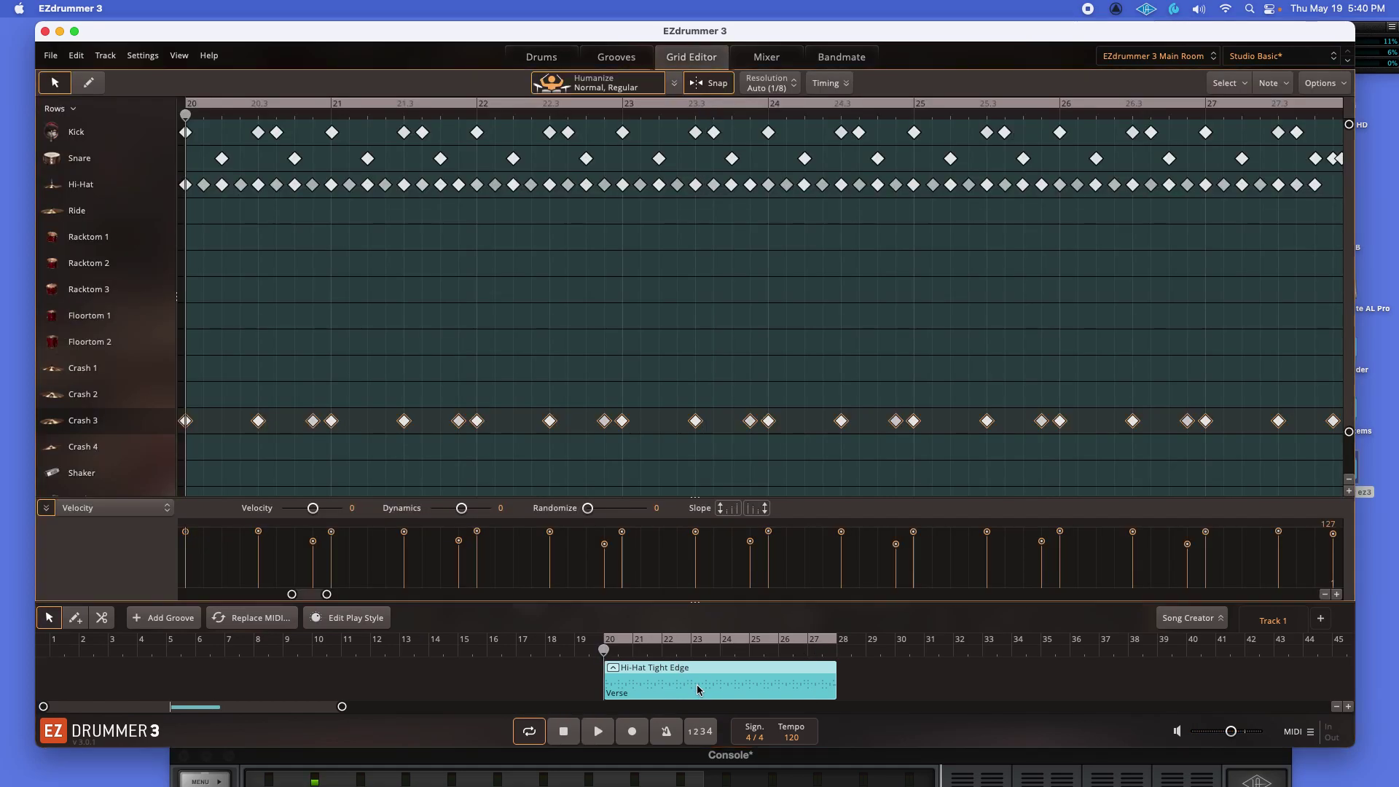
click(543, 57)
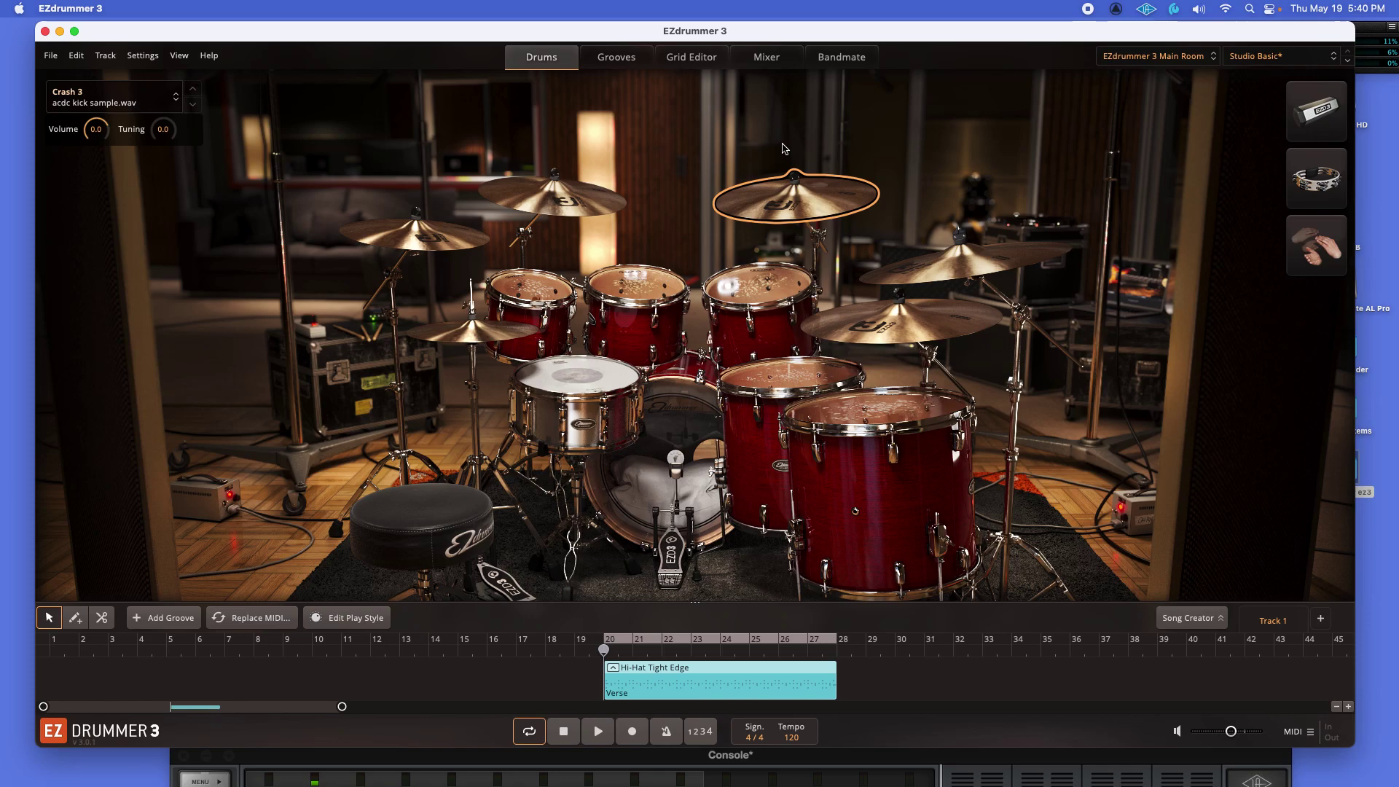
click(377, 618)
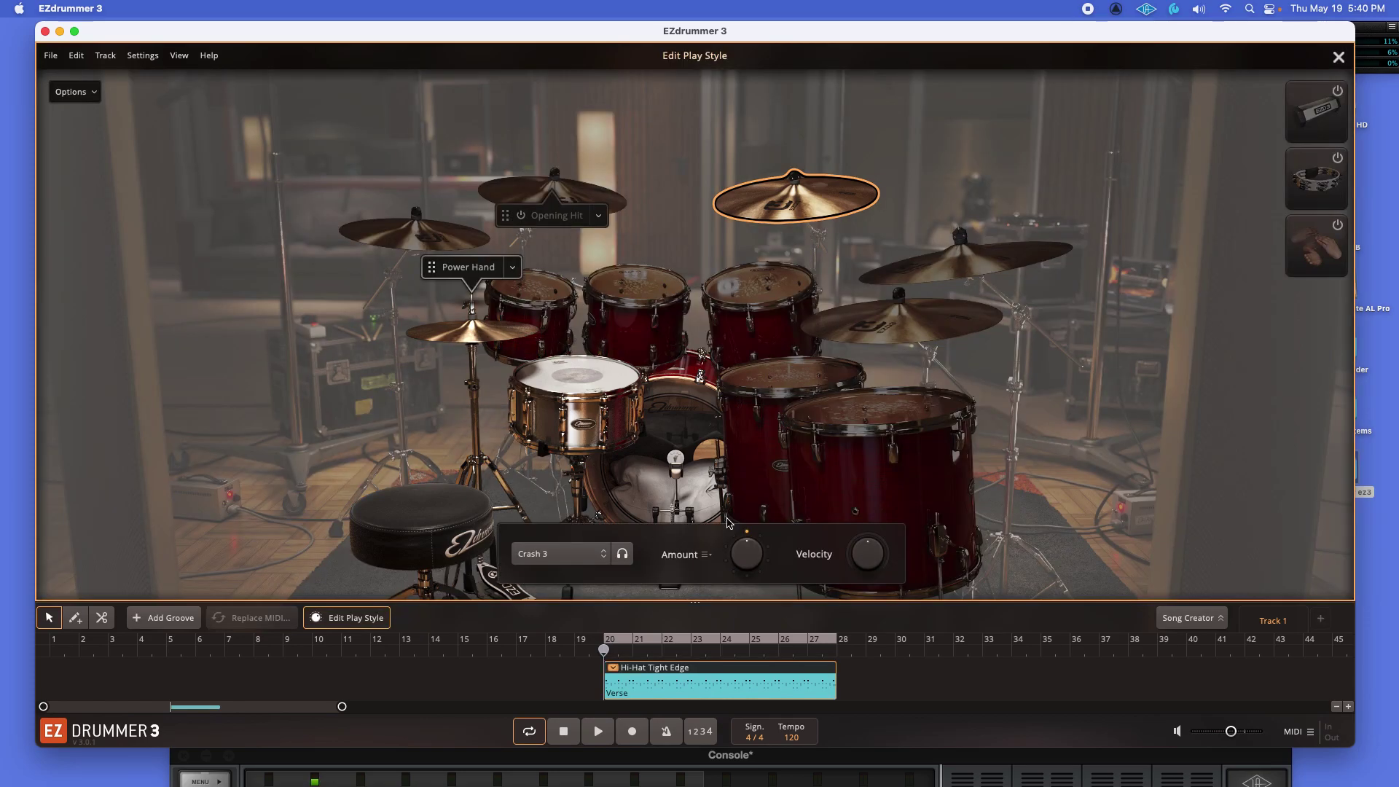
double_click(745, 562)
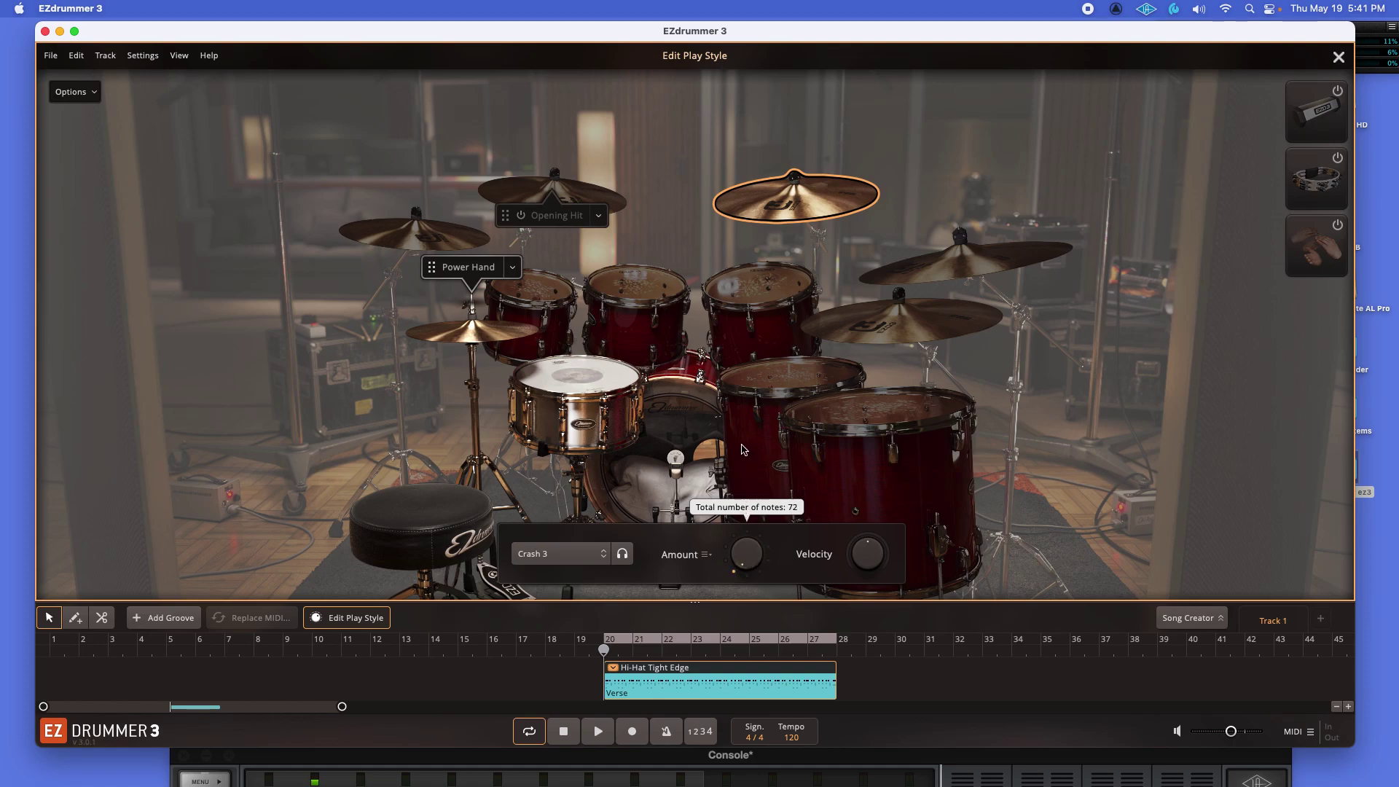
drag(744, 438, 747, 428)
key(space)
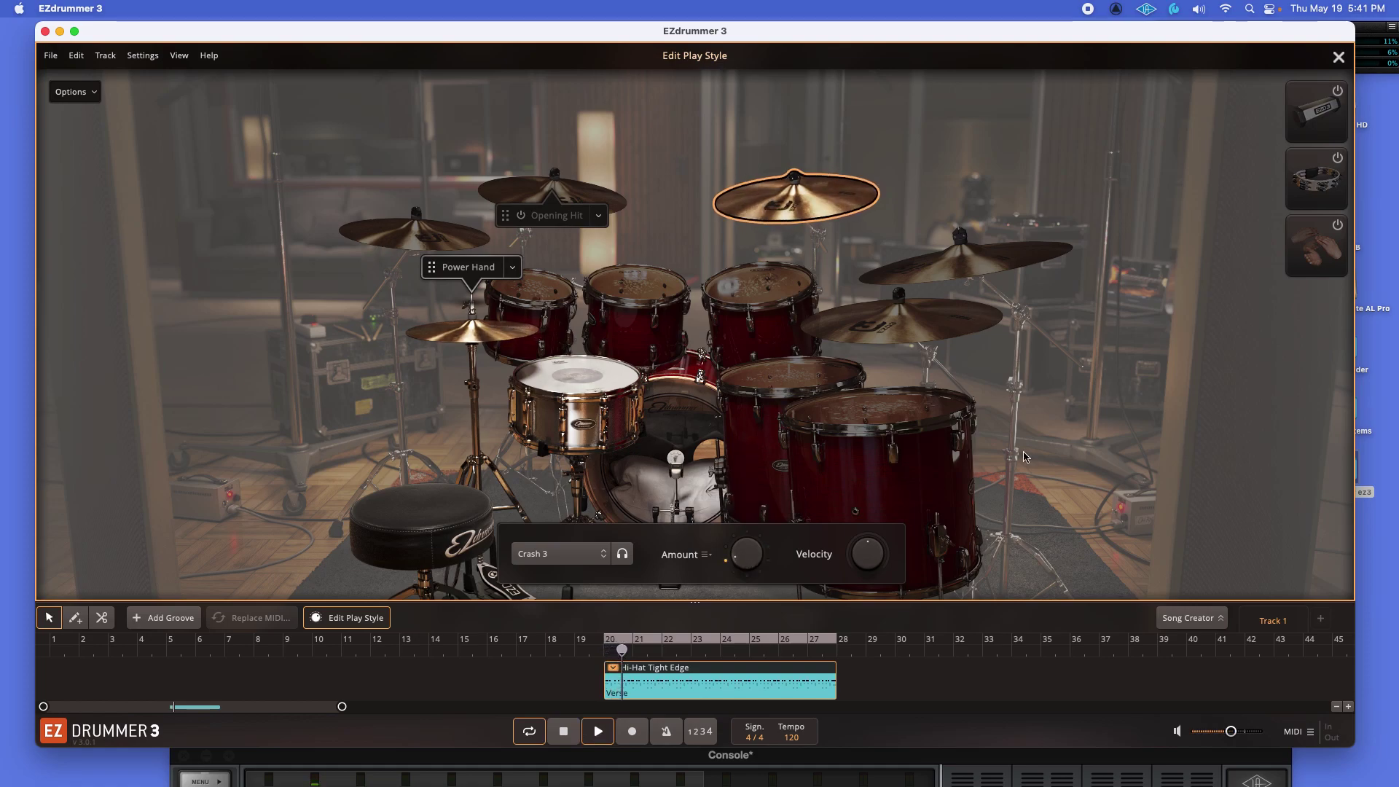
click(1338, 56)
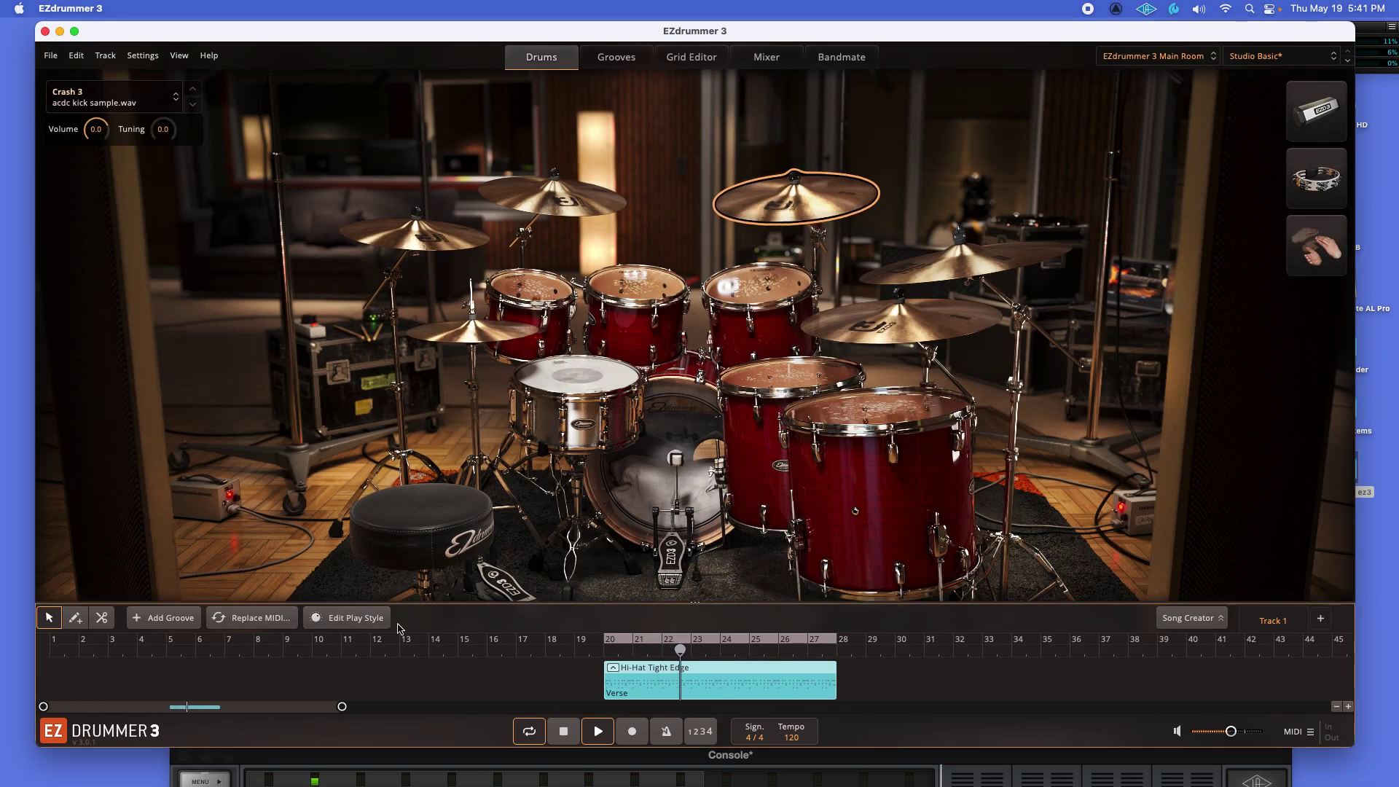
Step: Replace the Group Claps one-shot instrument with Cowbell
click(347, 618)
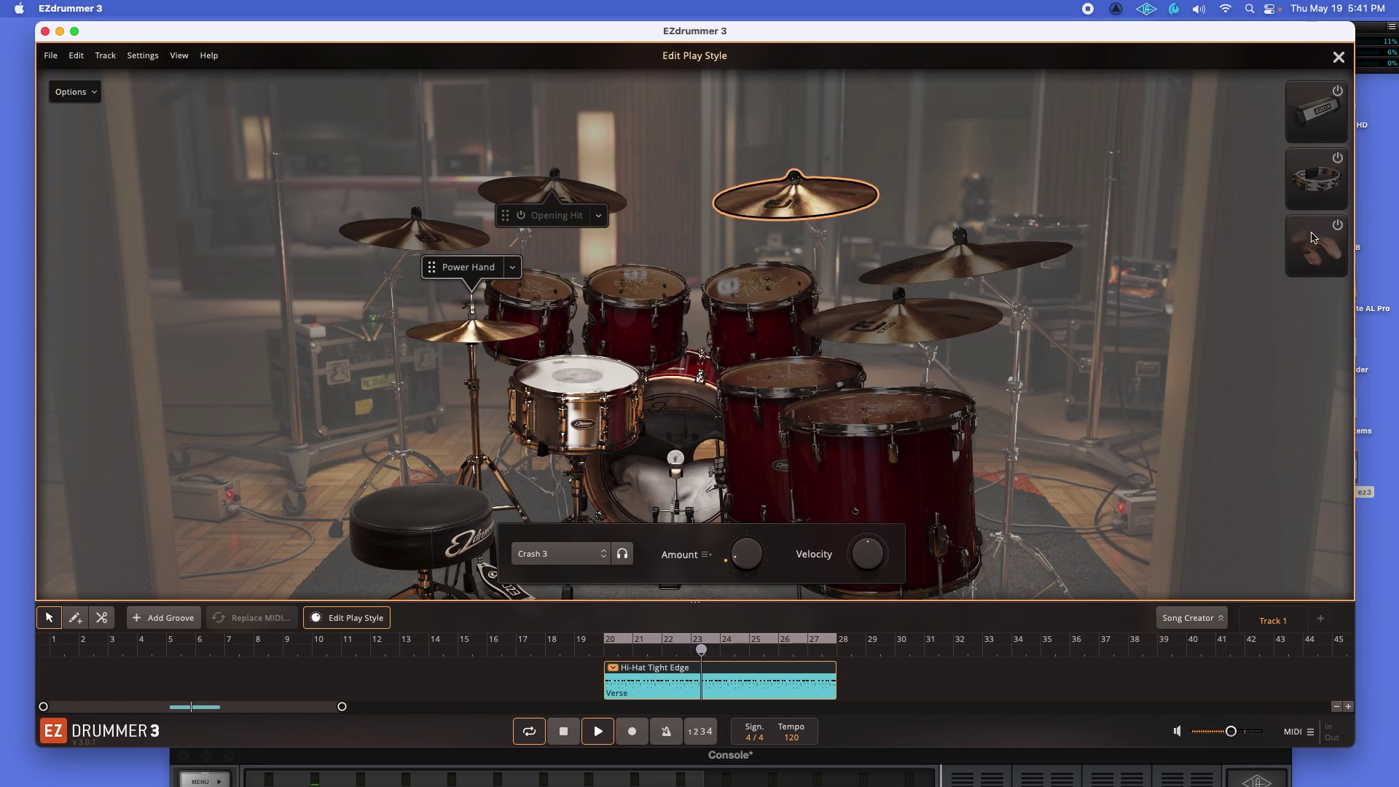
click(1338, 57)
click(1320, 255)
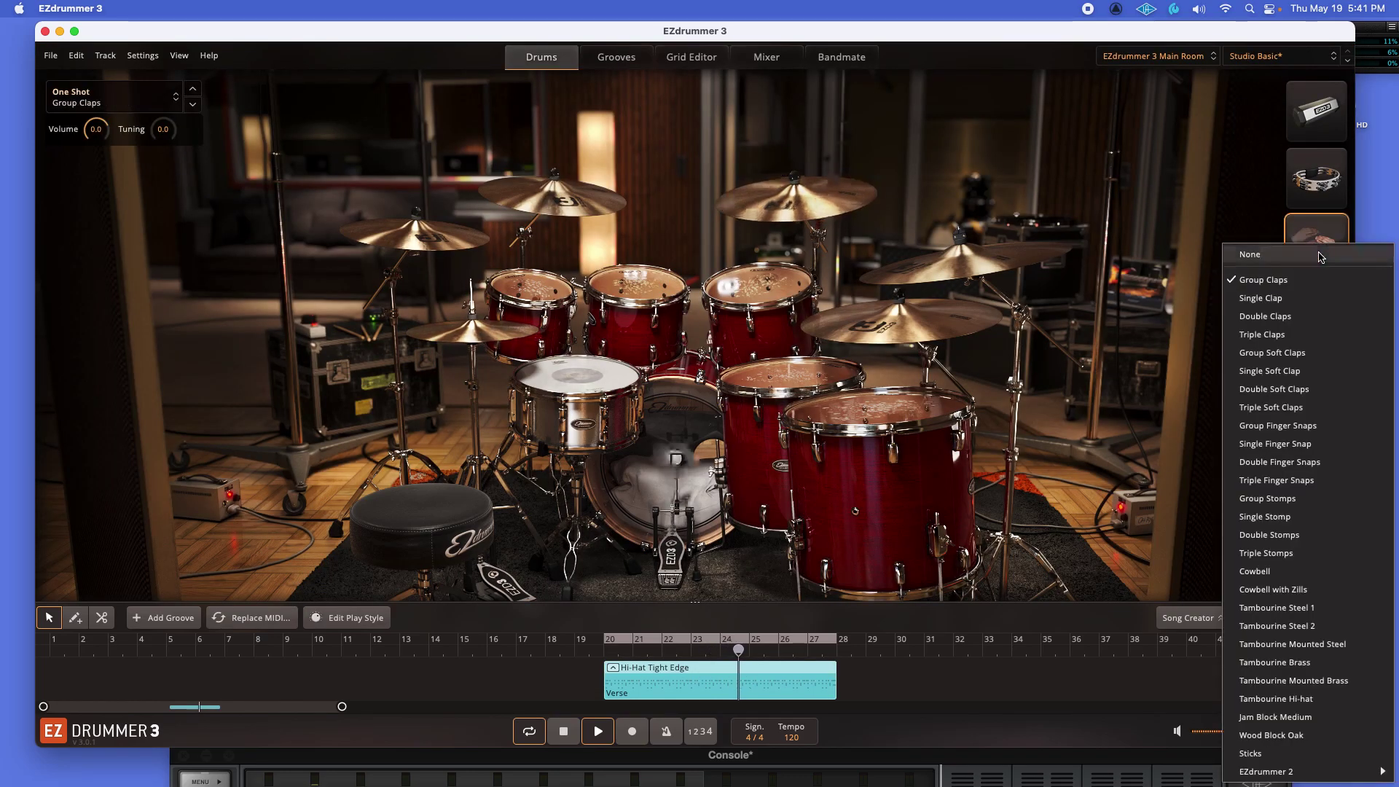
click(1266, 573)
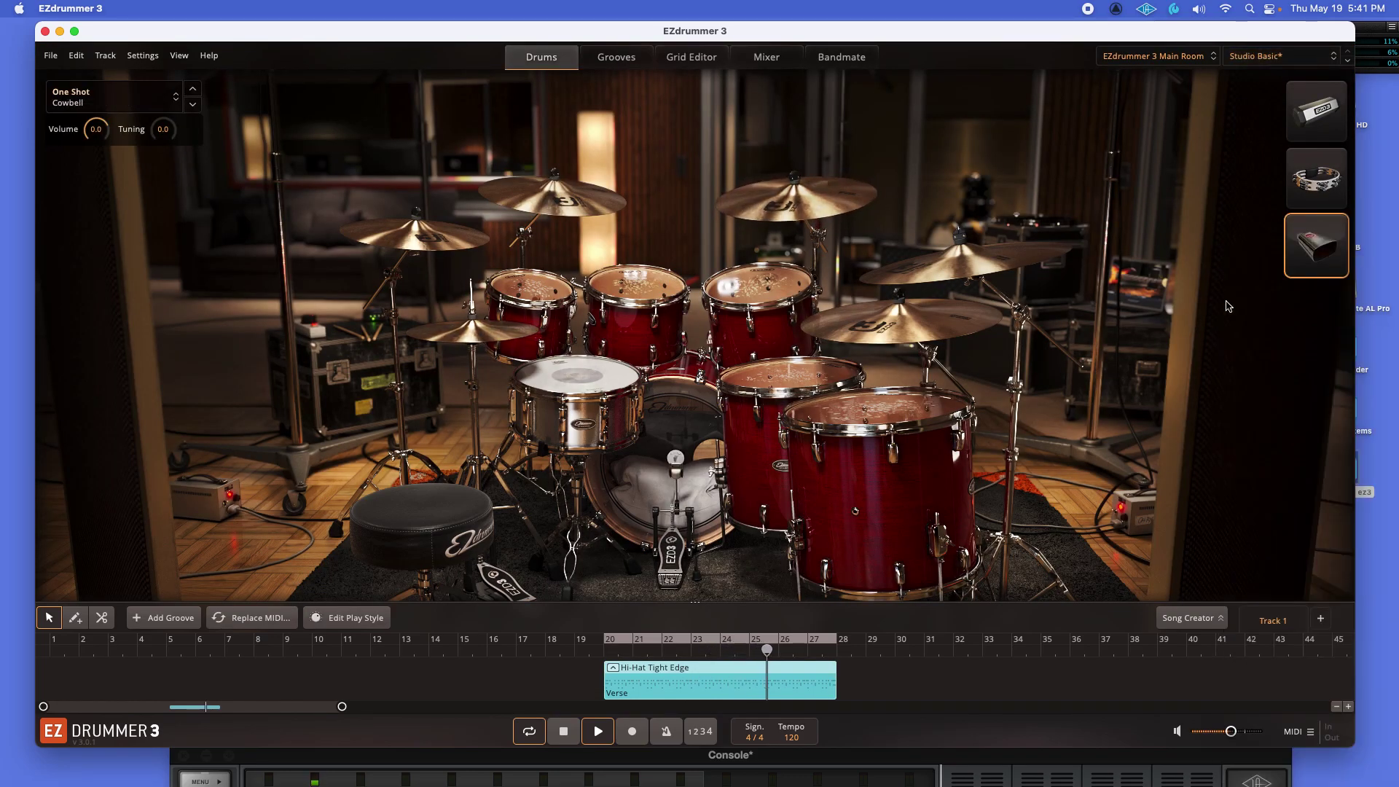
Step: Add cowbell hits to the groove in Edit Play Style, raise their velocity, and audition the result
click(348, 618)
drag(744, 563, 746, 525)
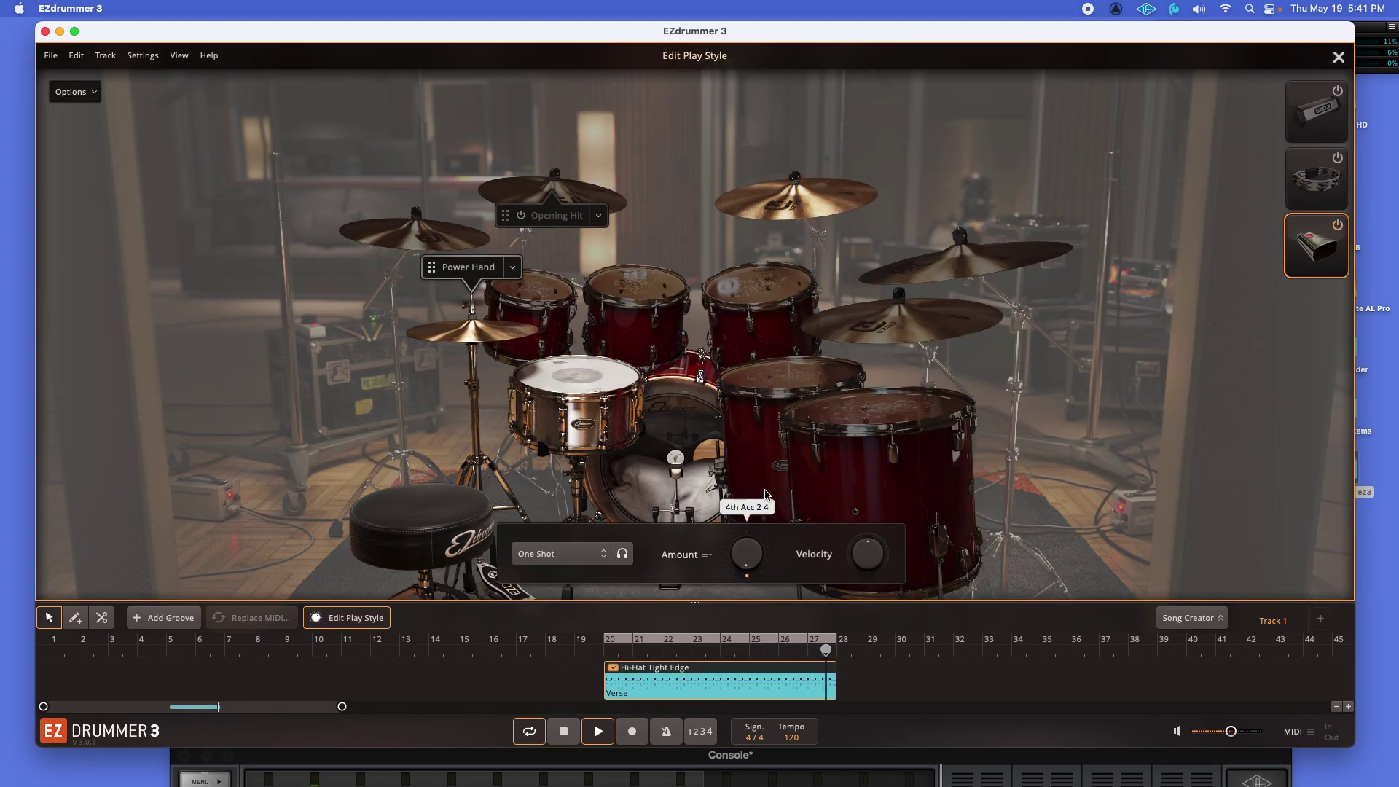
mouse_move(862, 539)
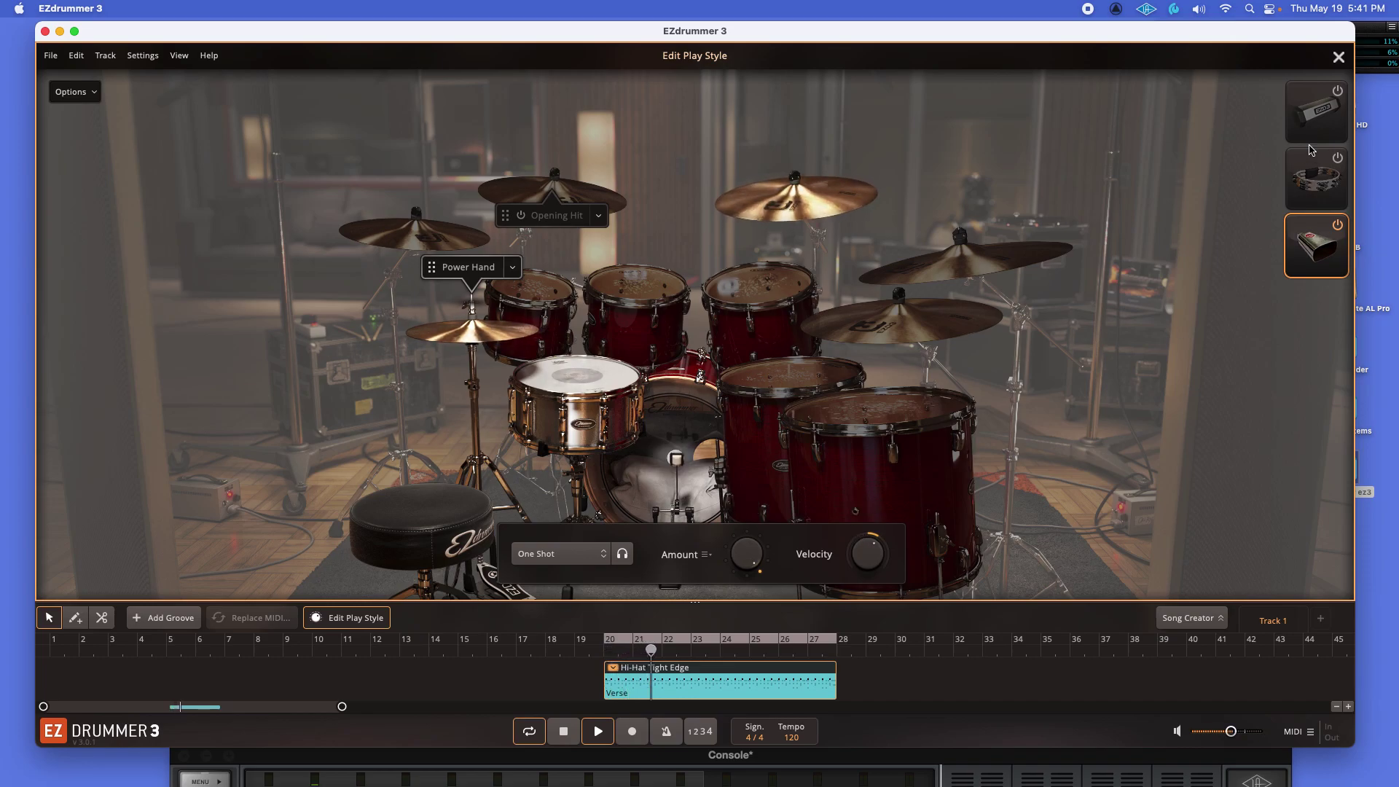
key(Escape)
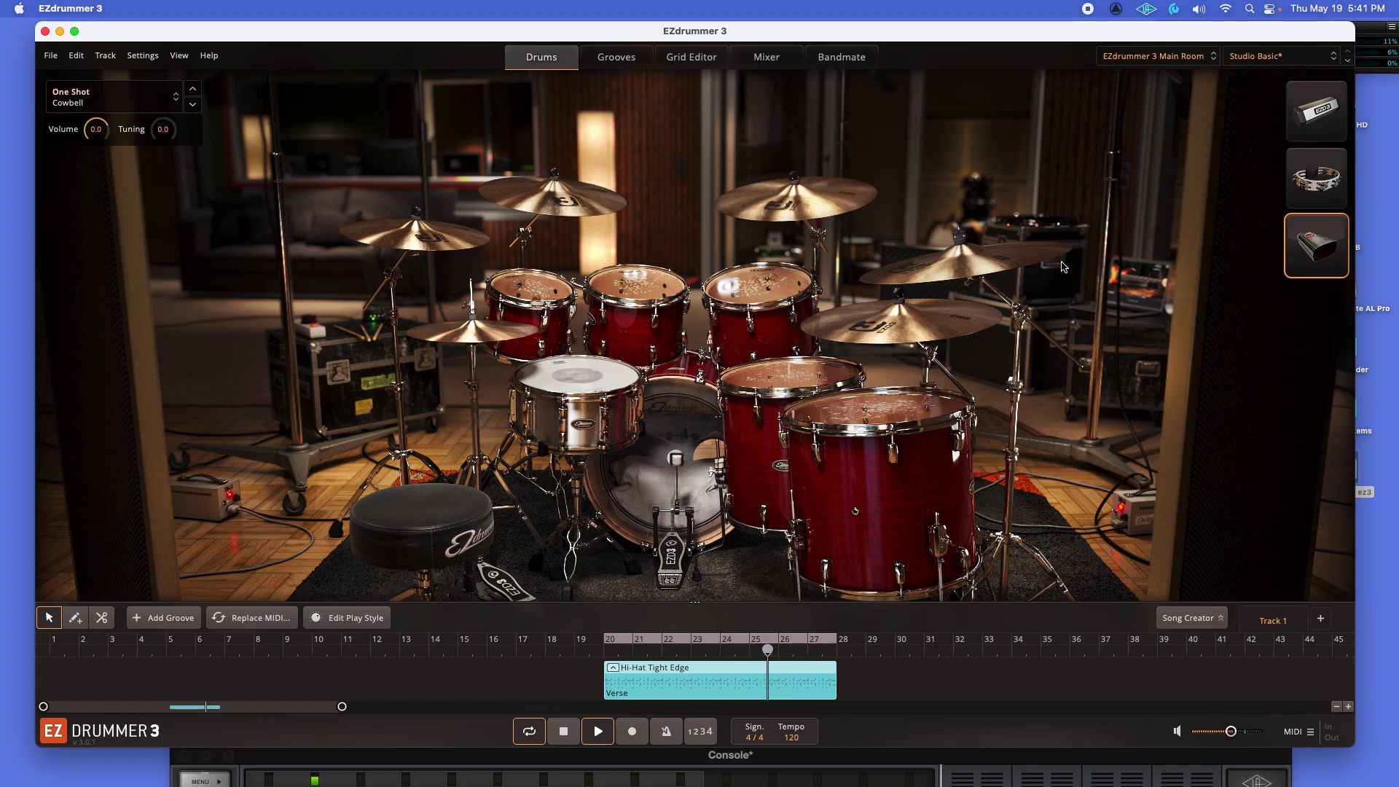
key(space)
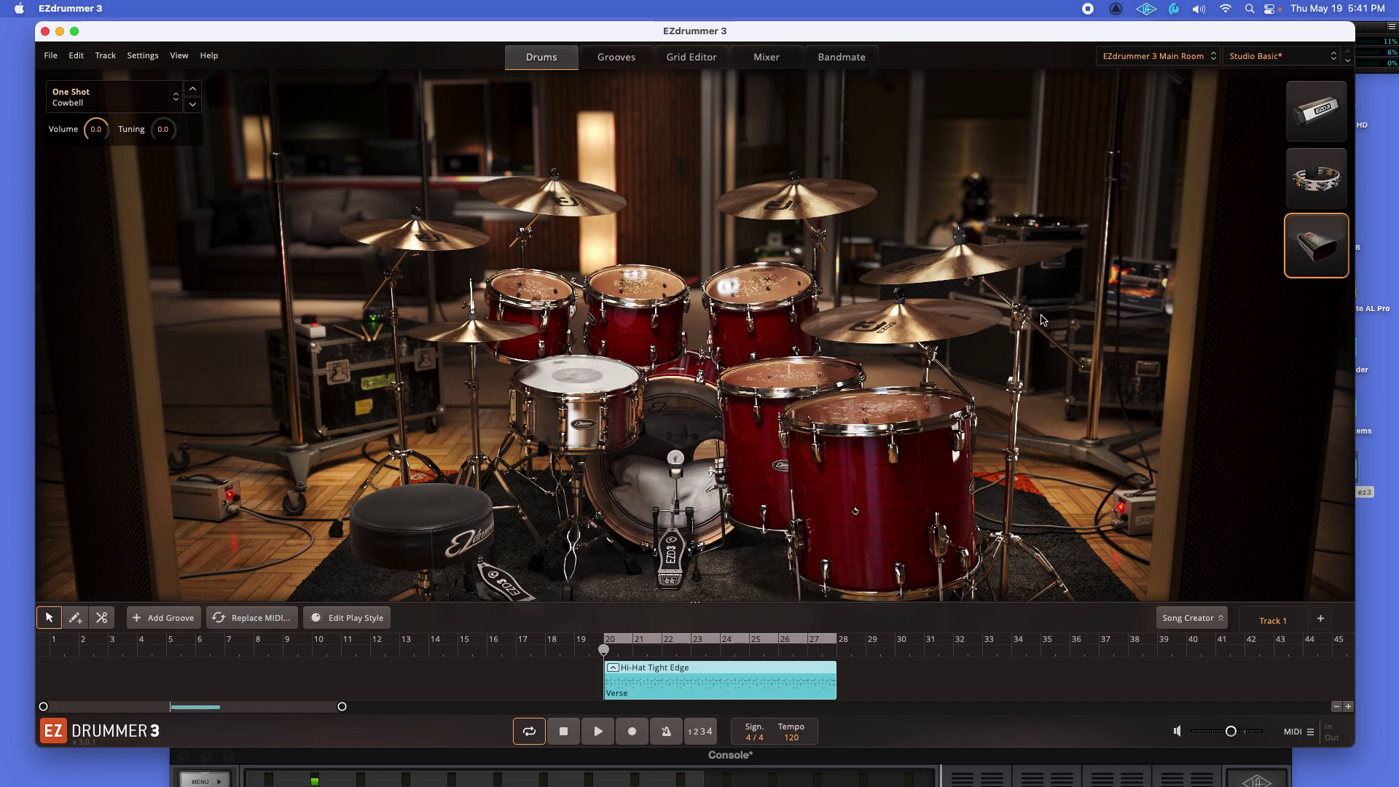
Step: Restore the default Yamaha Absolute Hybrid Maple kick (16x22") and snare (6.x14"), and the 20" Paiste 602 Thin Crash on Crash 3
right_click(669, 404)
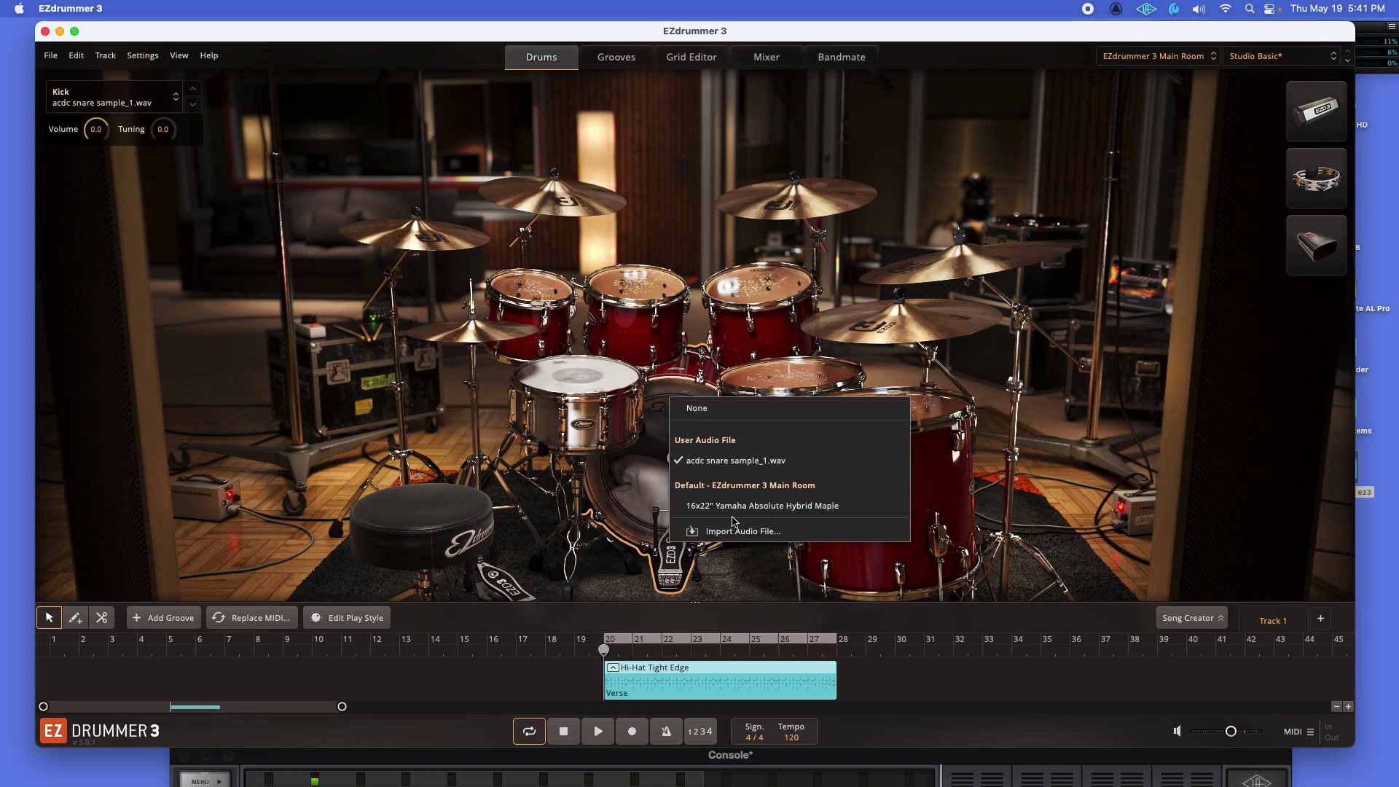
click(661, 395)
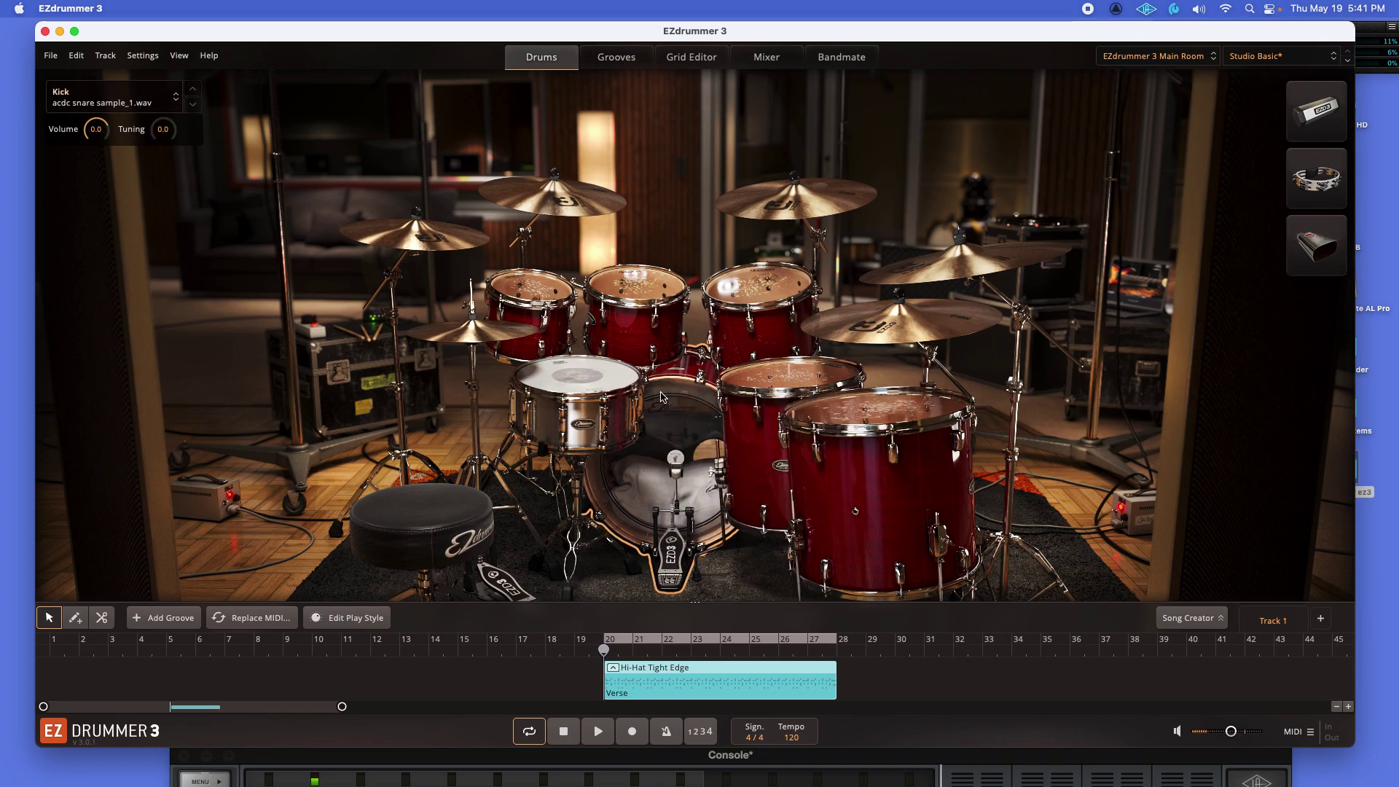
right_click(669, 416)
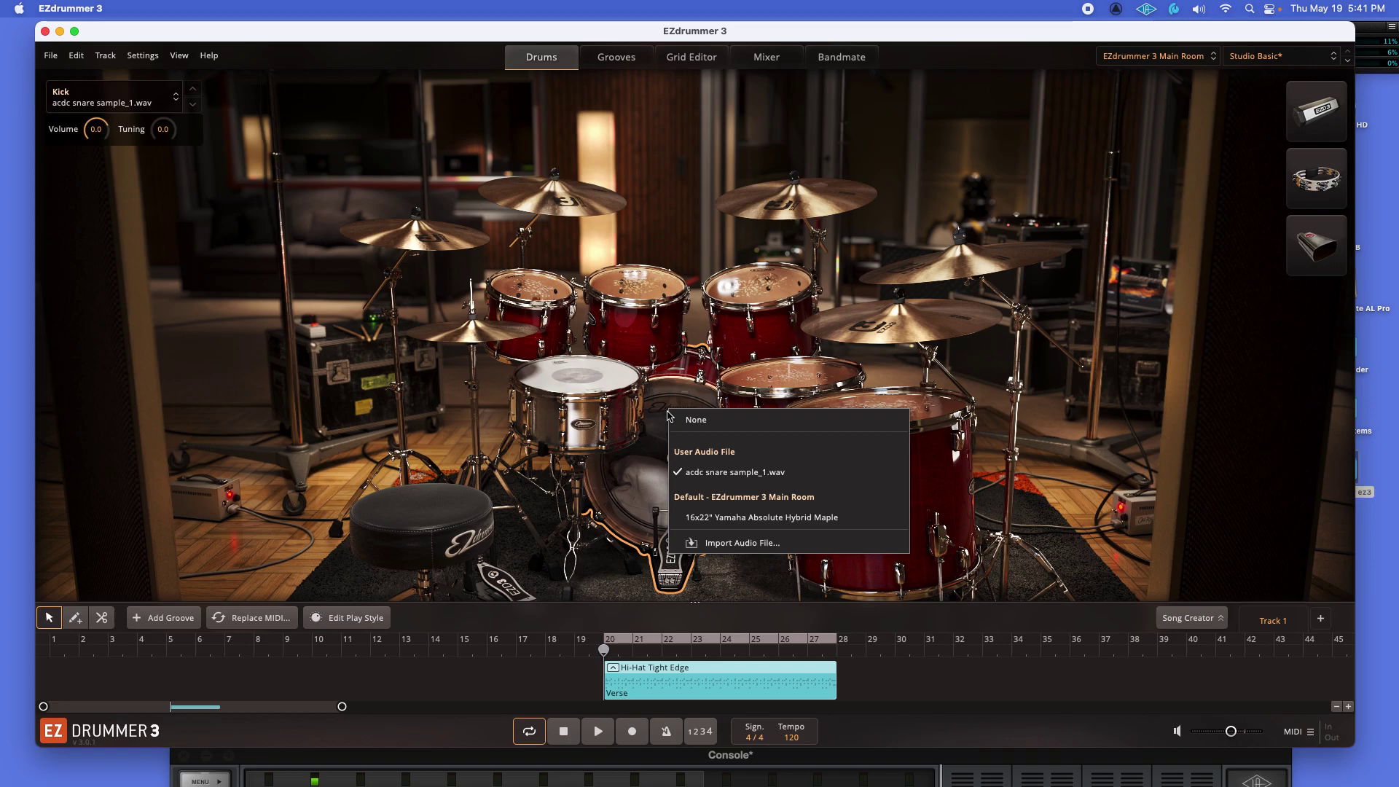
click(729, 519)
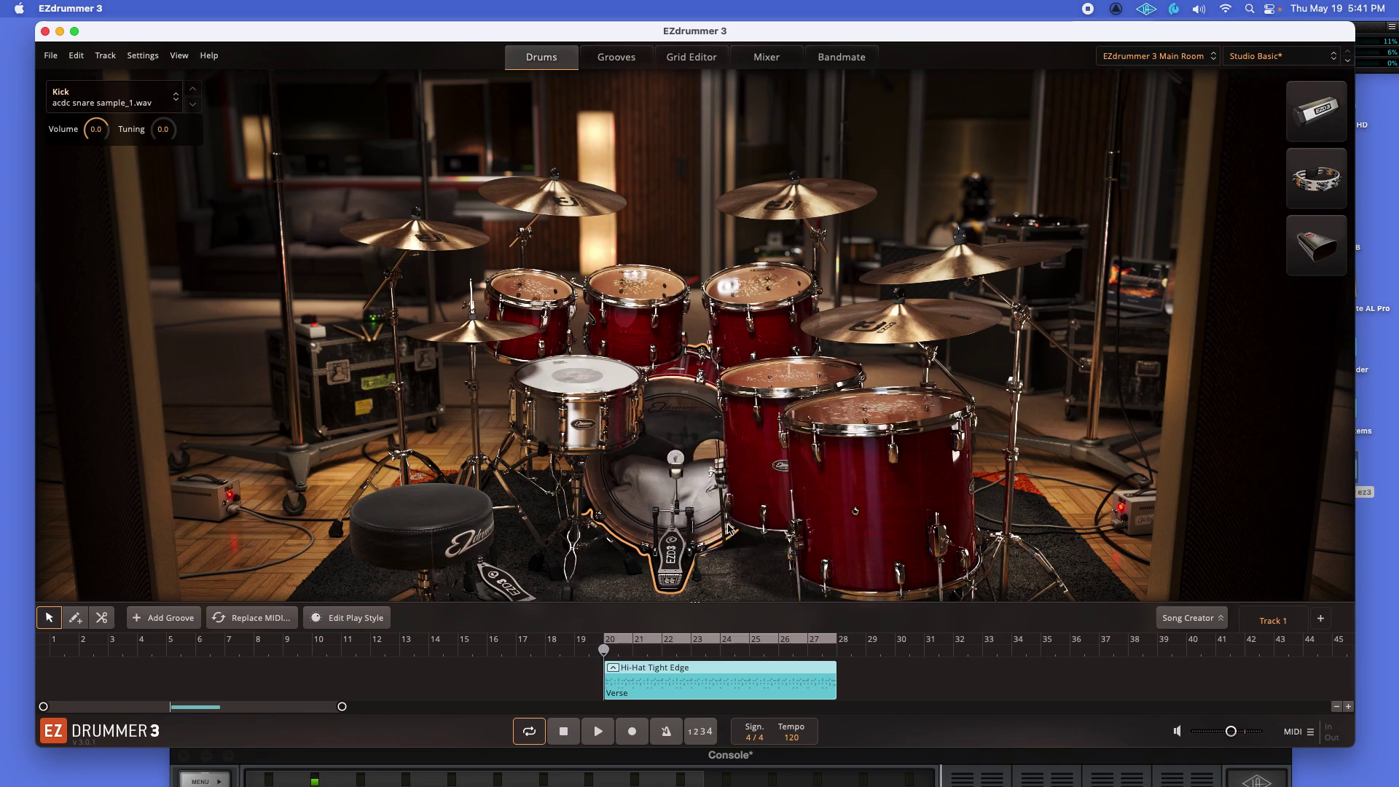
right_click(566, 376)
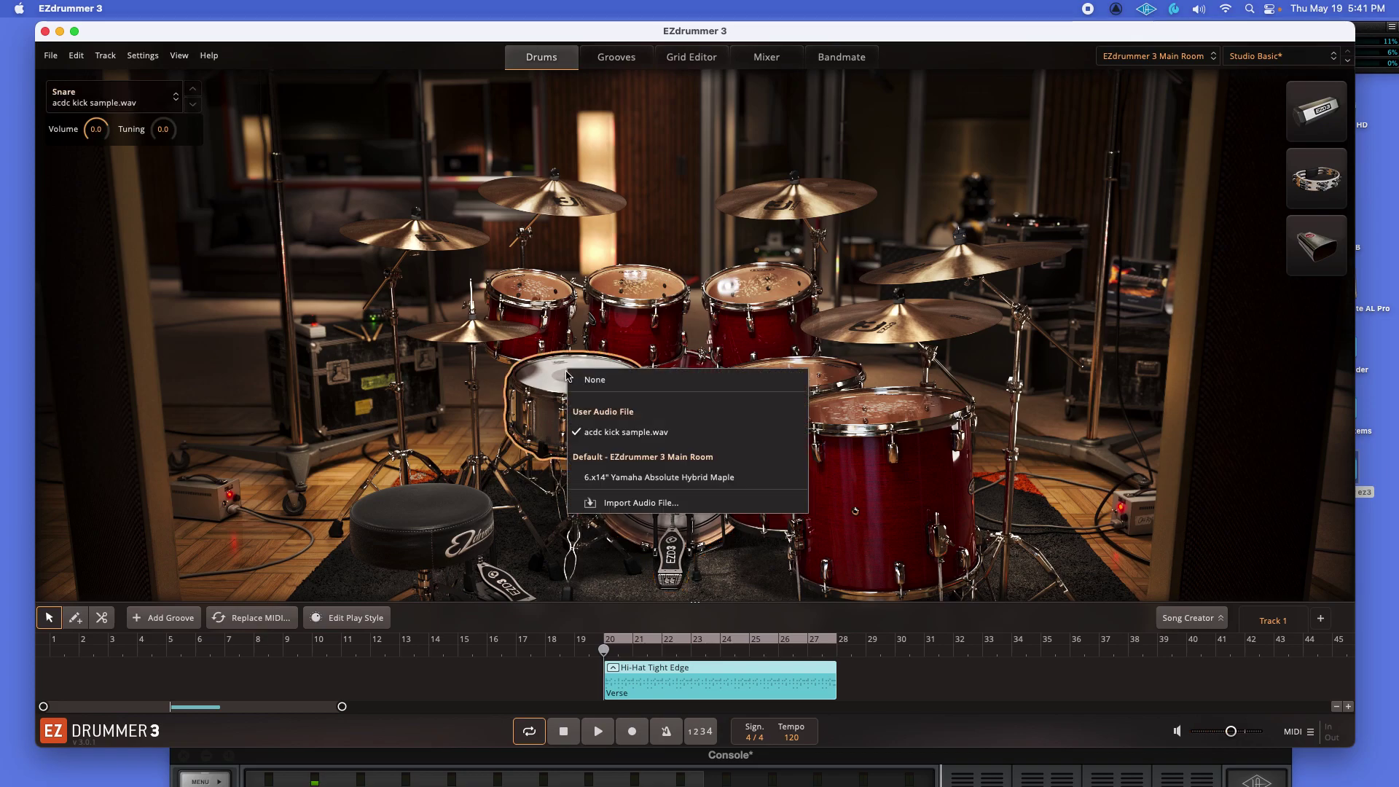
click(658, 477)
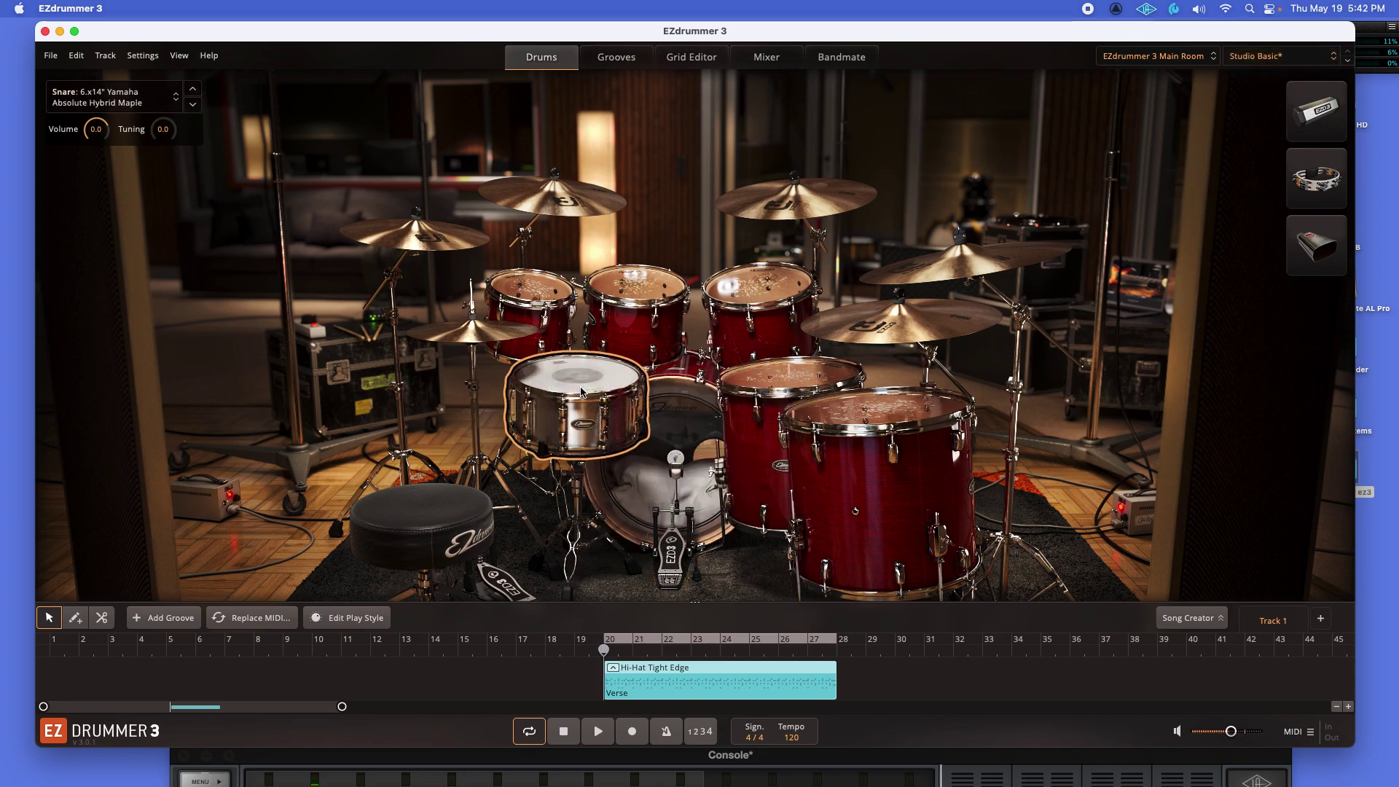
right_click(815, 197)
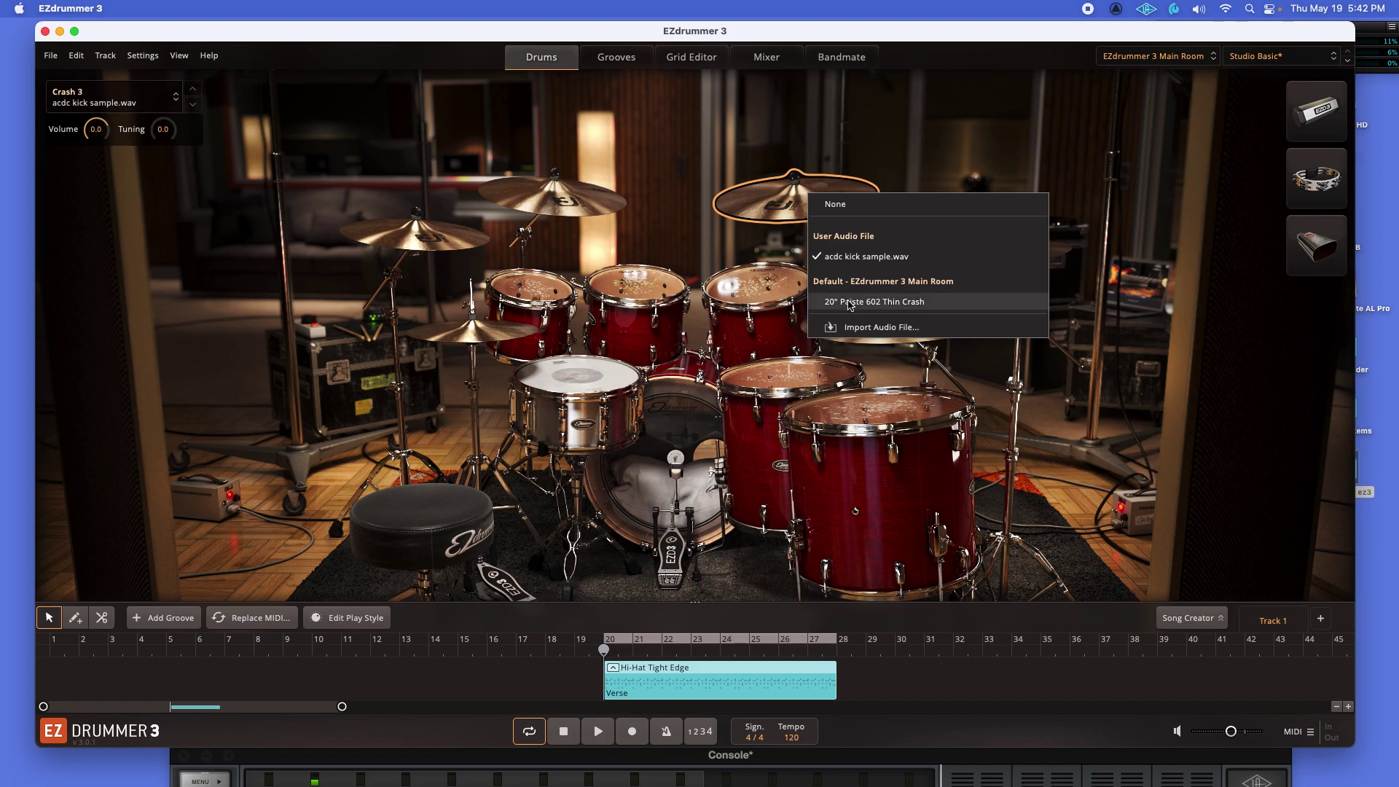
click(823, 305)
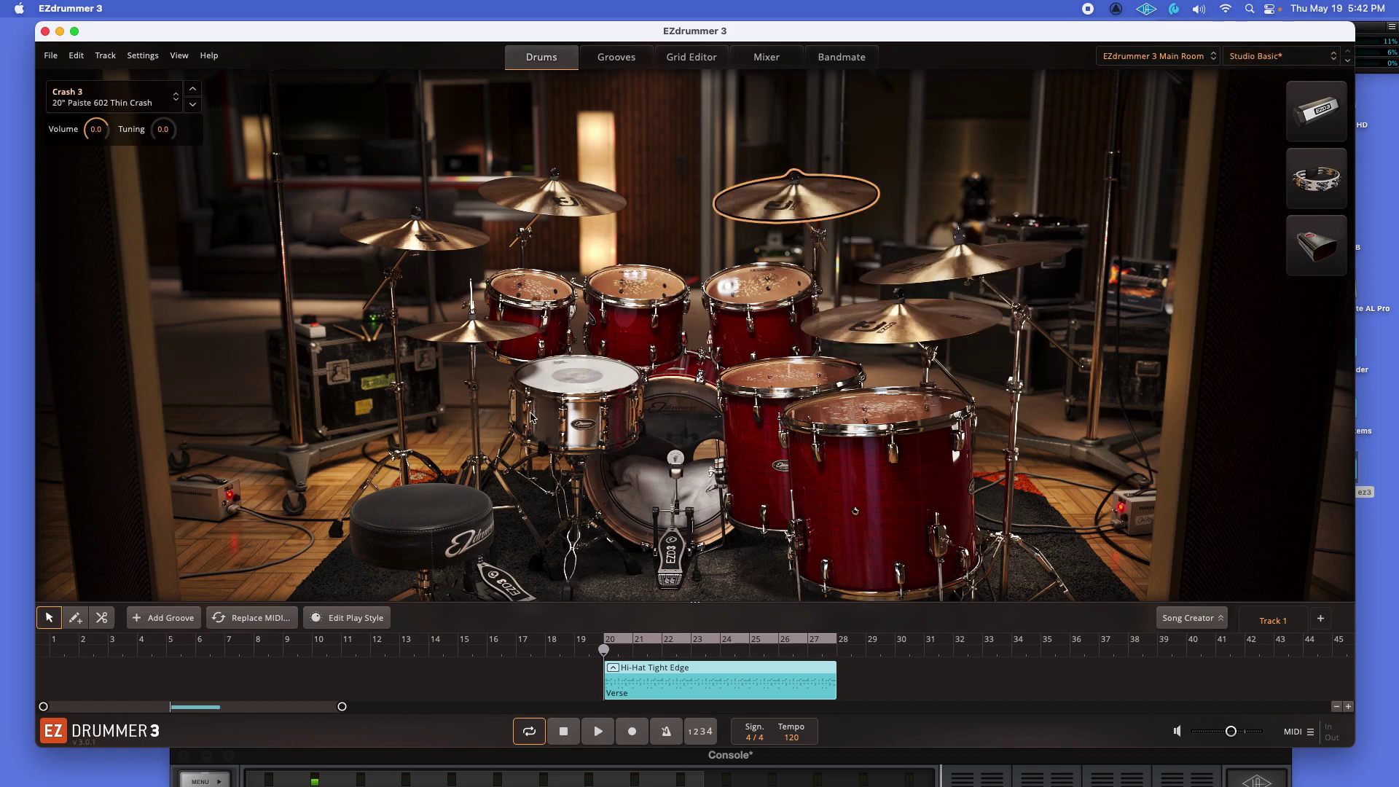
Step: Turn off the cowbell one-shot in Edit Play Style and audition the Hi-Hat Tight Edge groove
click(368, 617)
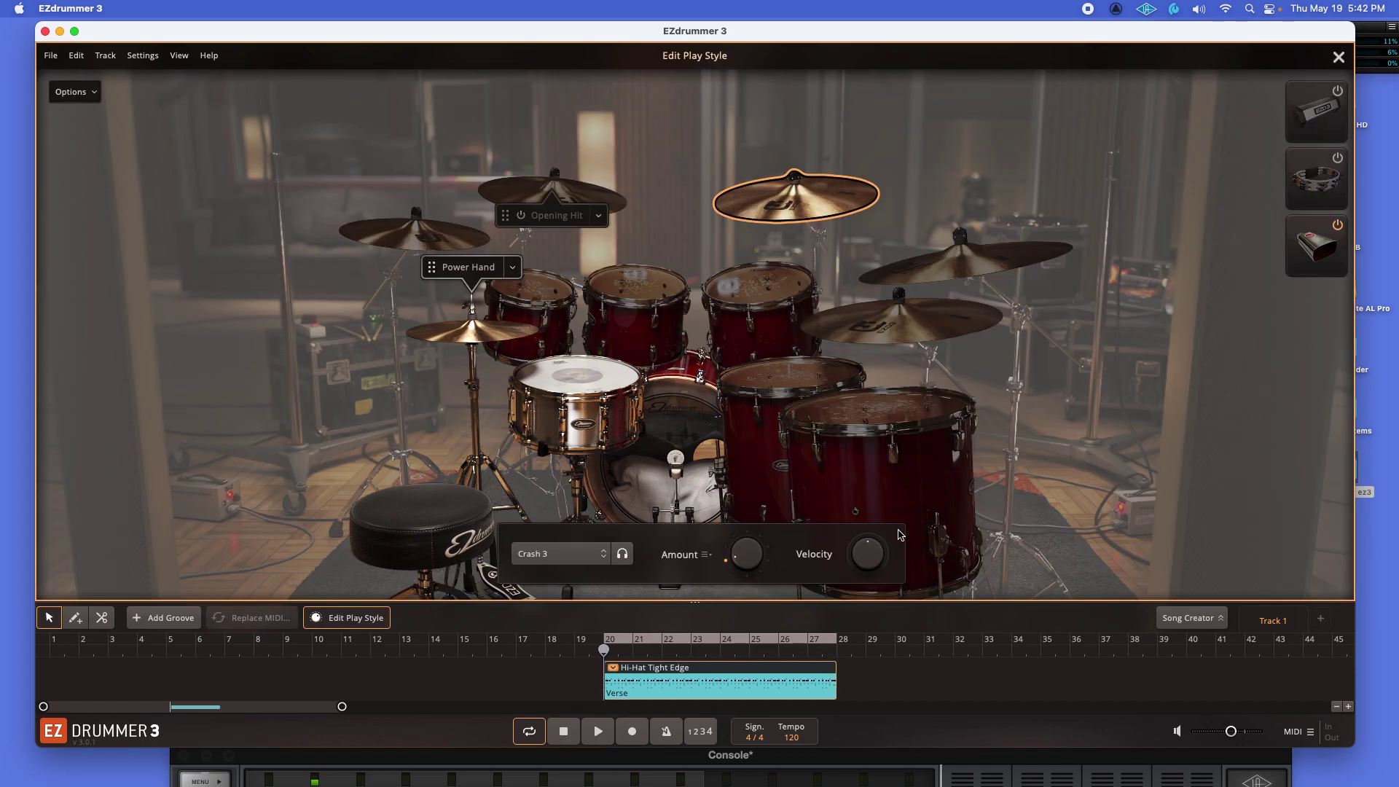
click(1338, 228)
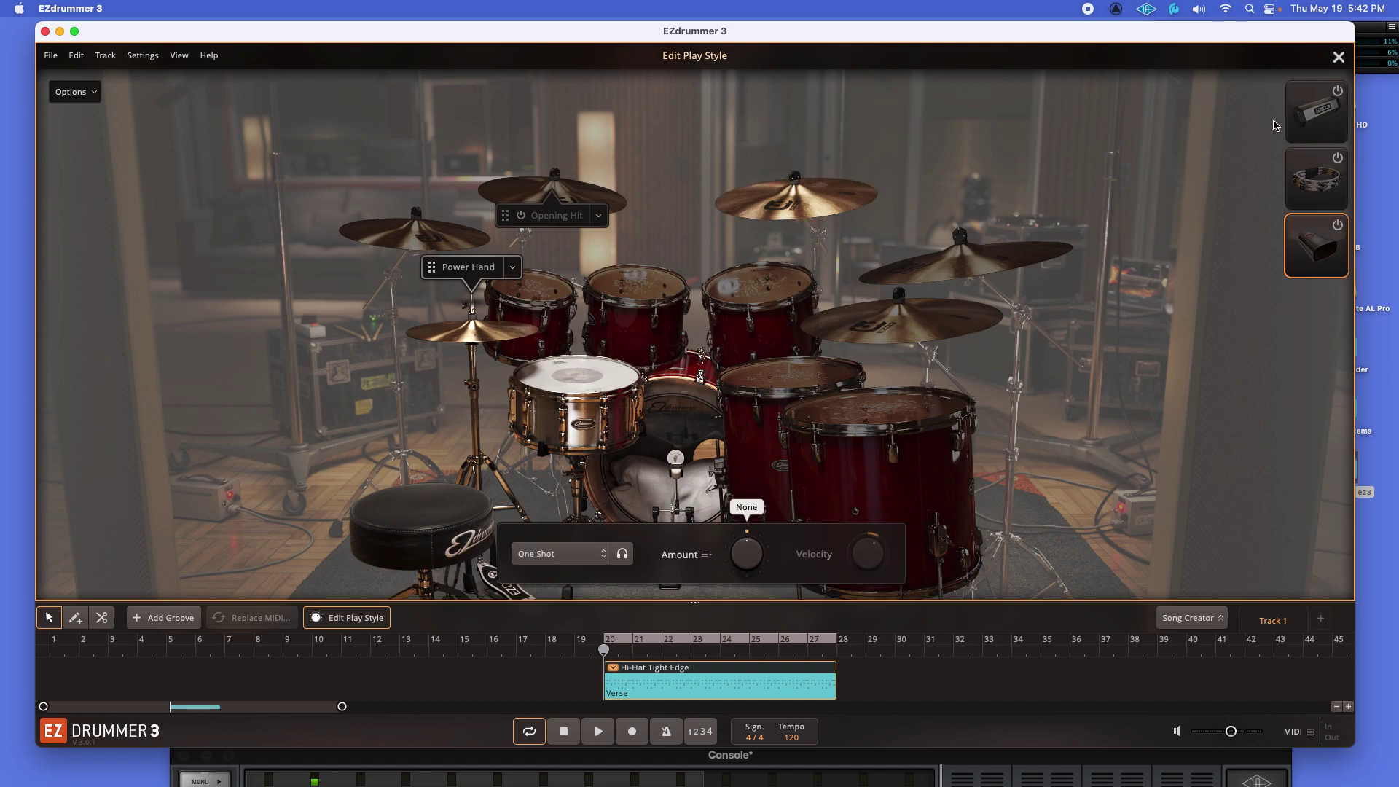
click(1339, 57)
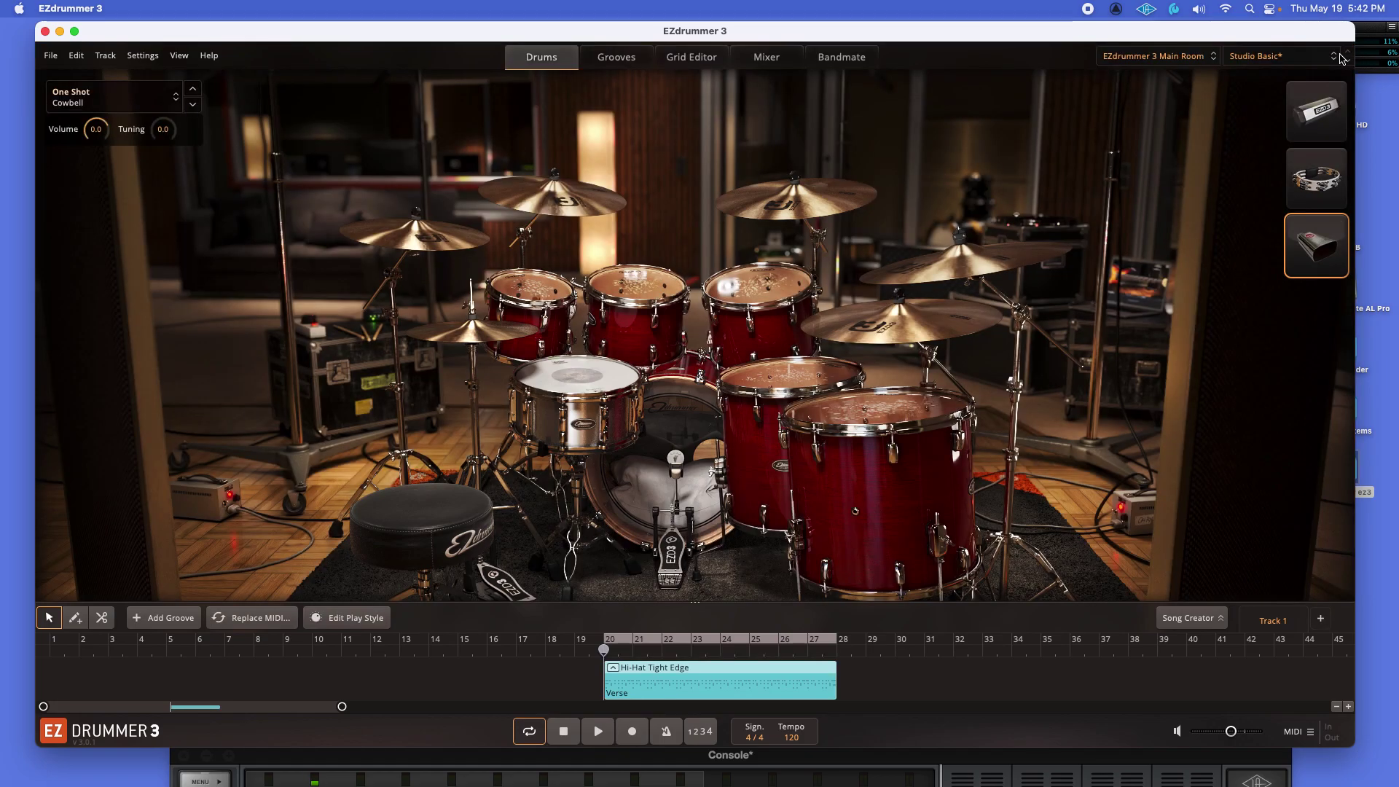
key(space)
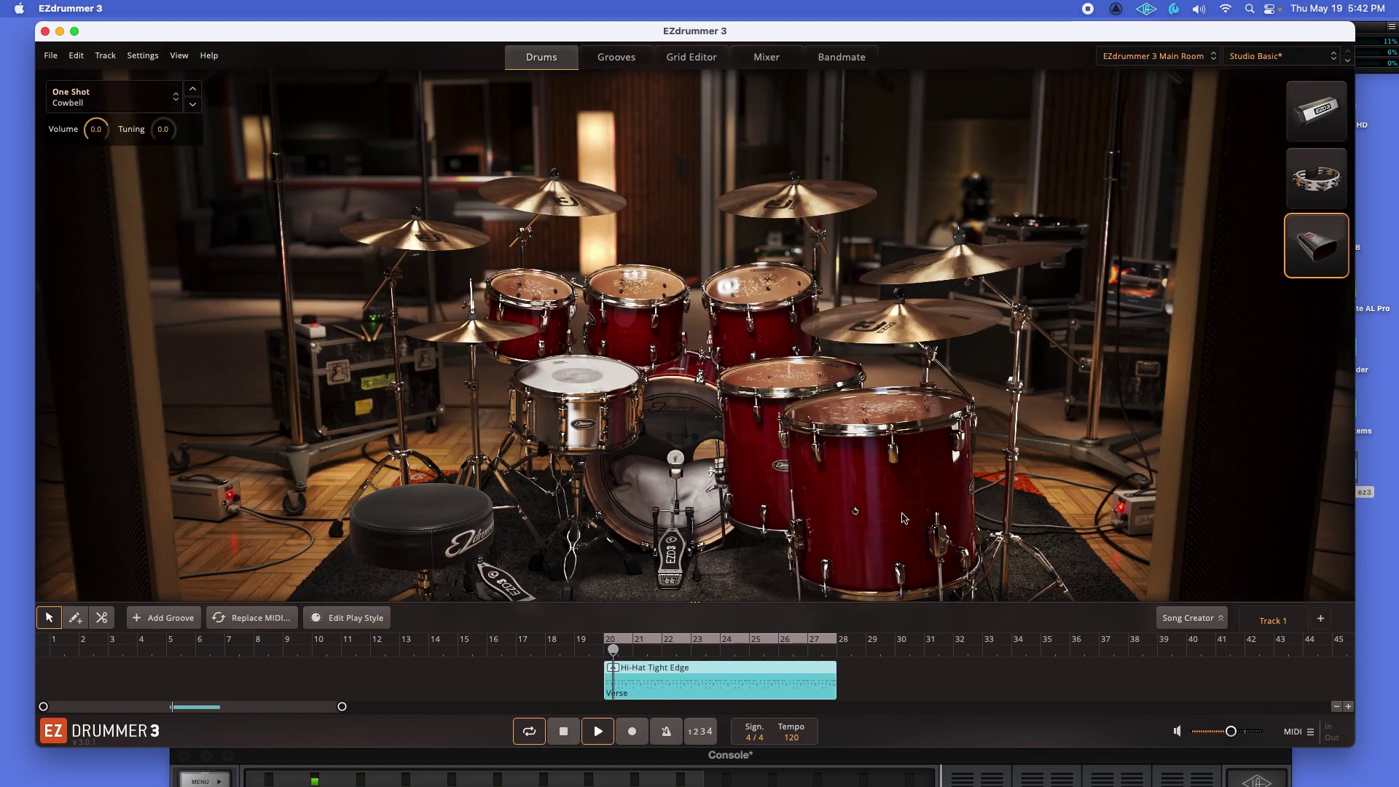
key(space)
Step: Reduce the Crash 3 amount to zero notes in Edit Play Style and audition the groove
click(795, 197)
click(347, 617)
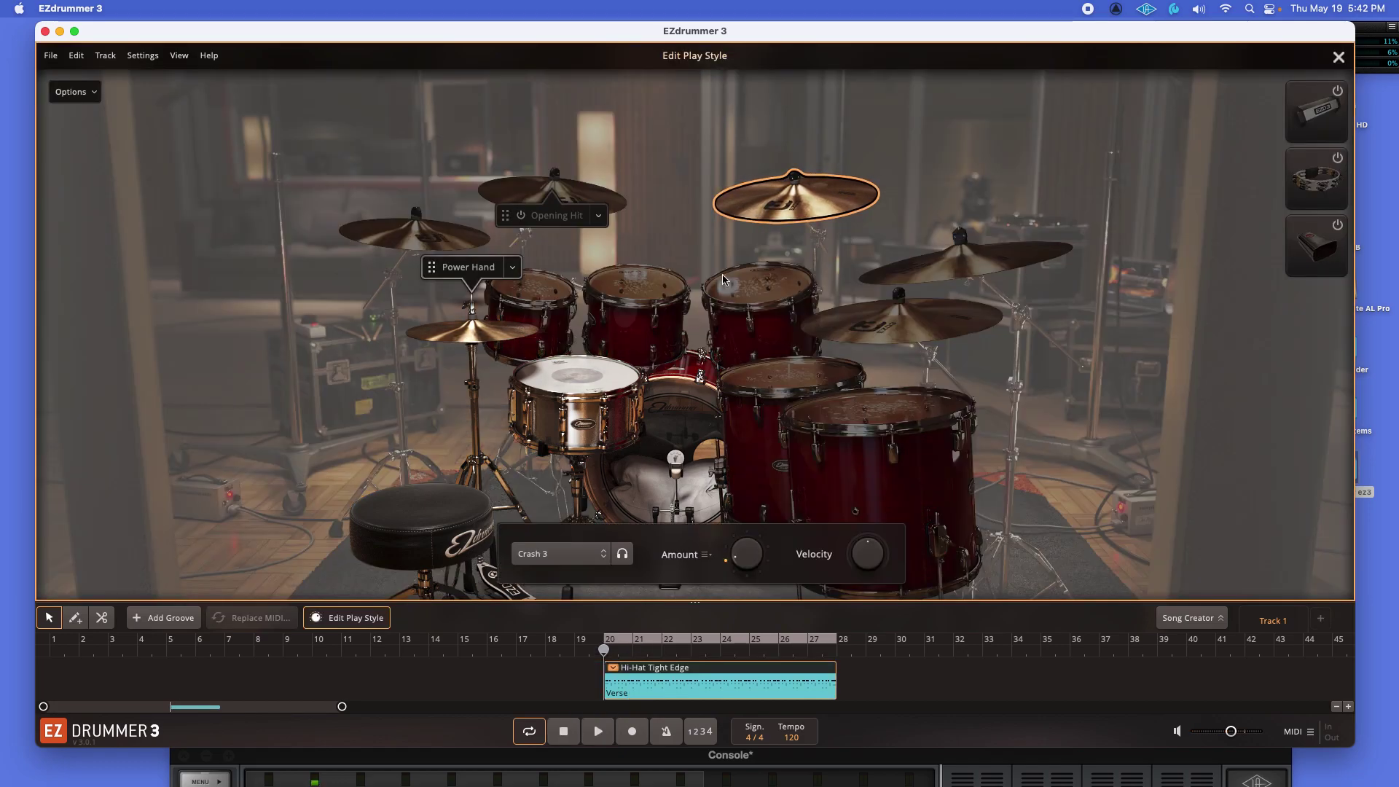
drag(758, 551, 739, 785)
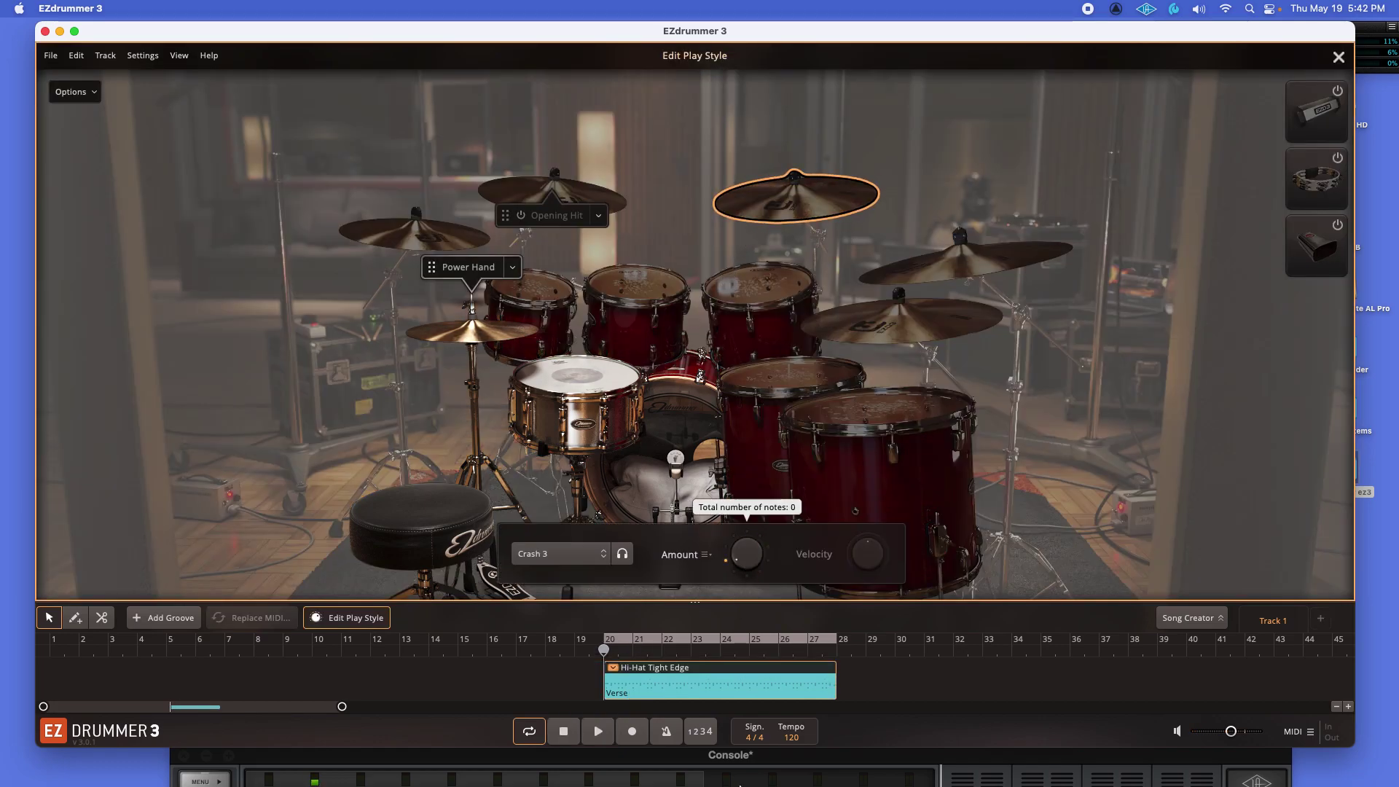
key(space)
click(1338, 56)
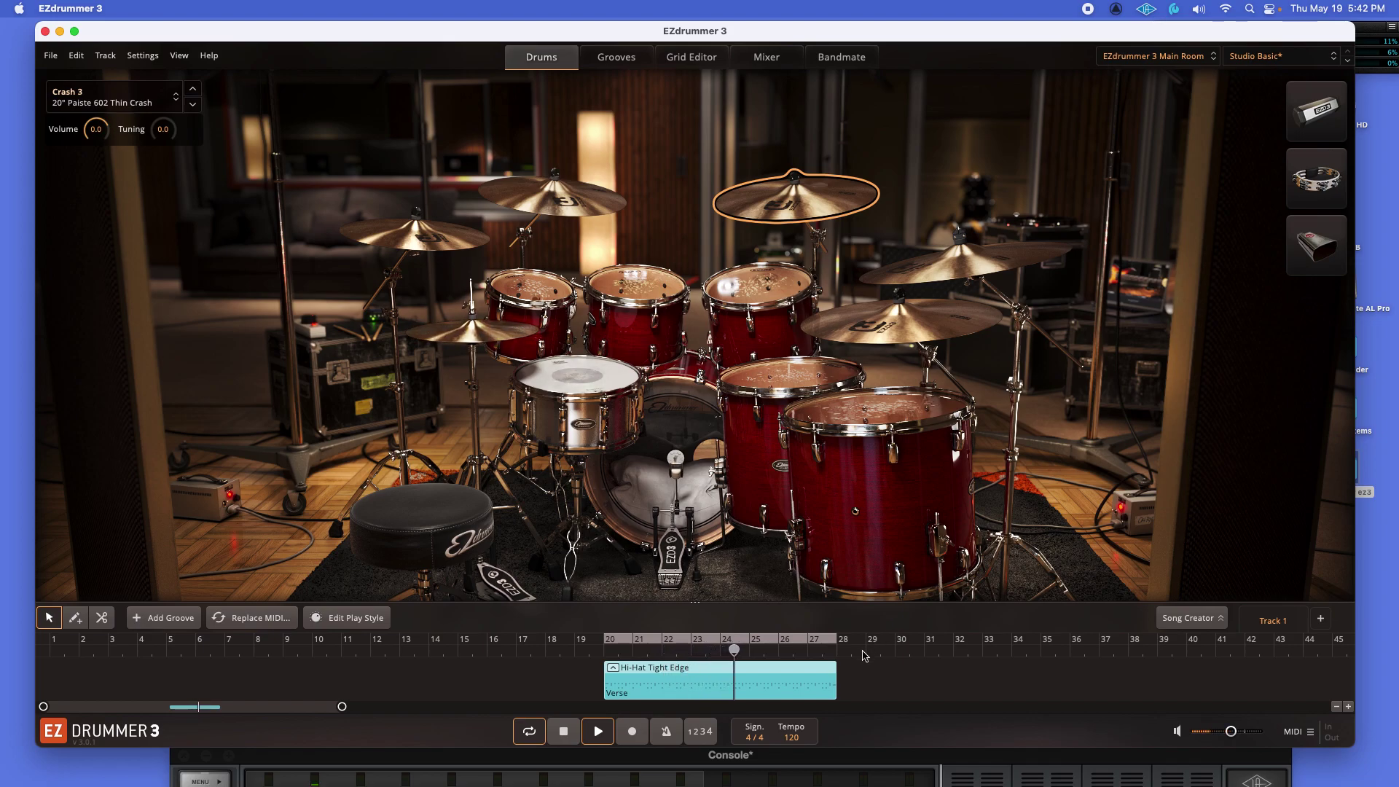
key(space)
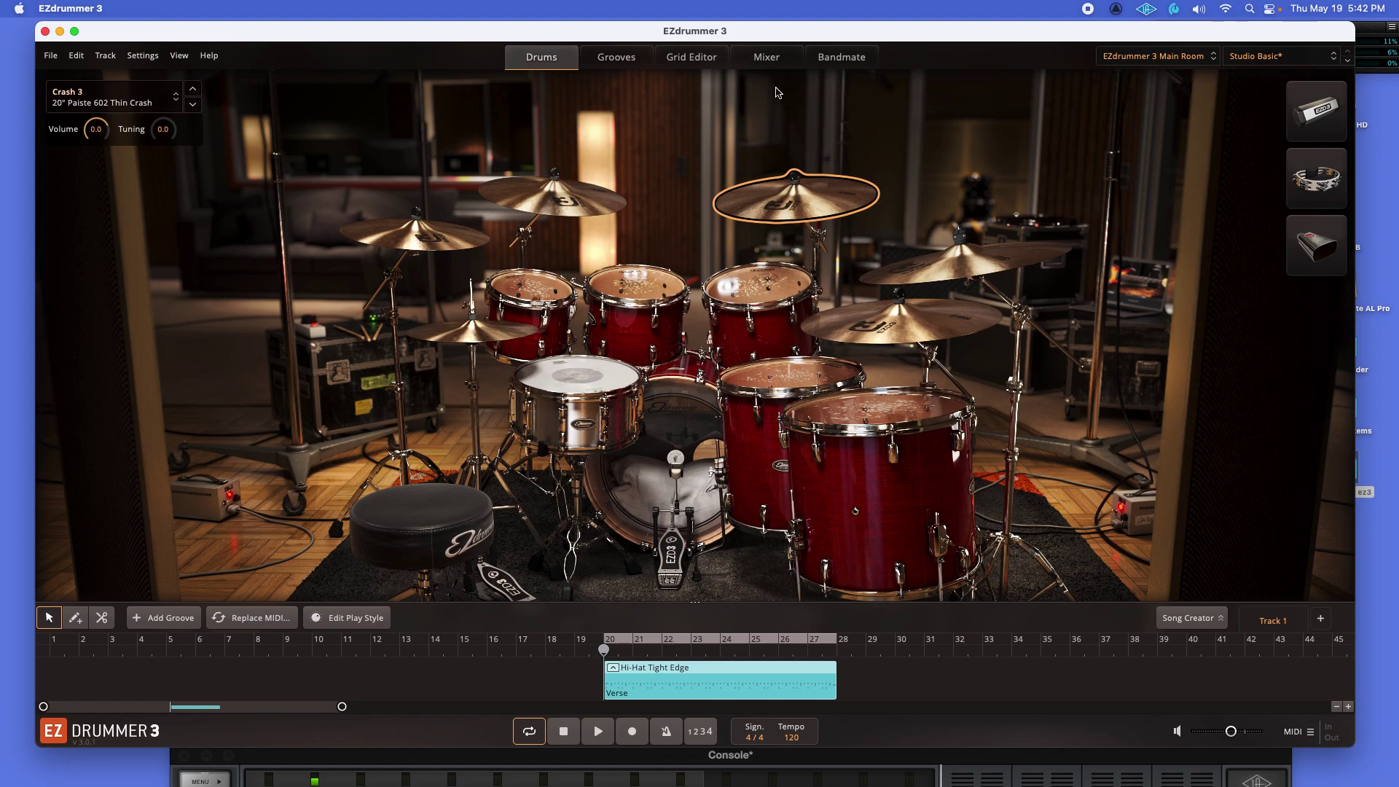
Step: Mute the Kick In, Kick Out, Kick Sub, Snare Top and Snare Bottom channels in the mixer
click(762, 61)
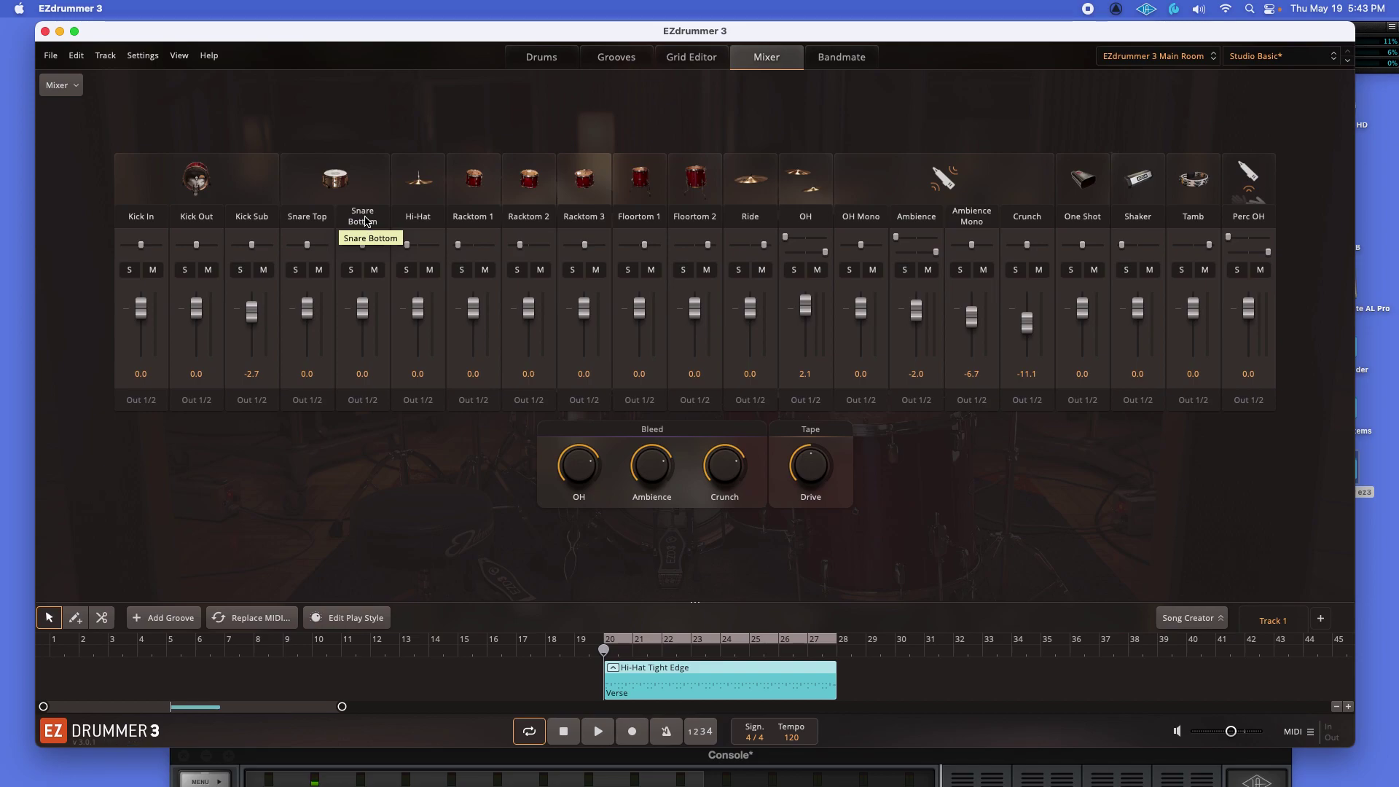
click(153, 269)
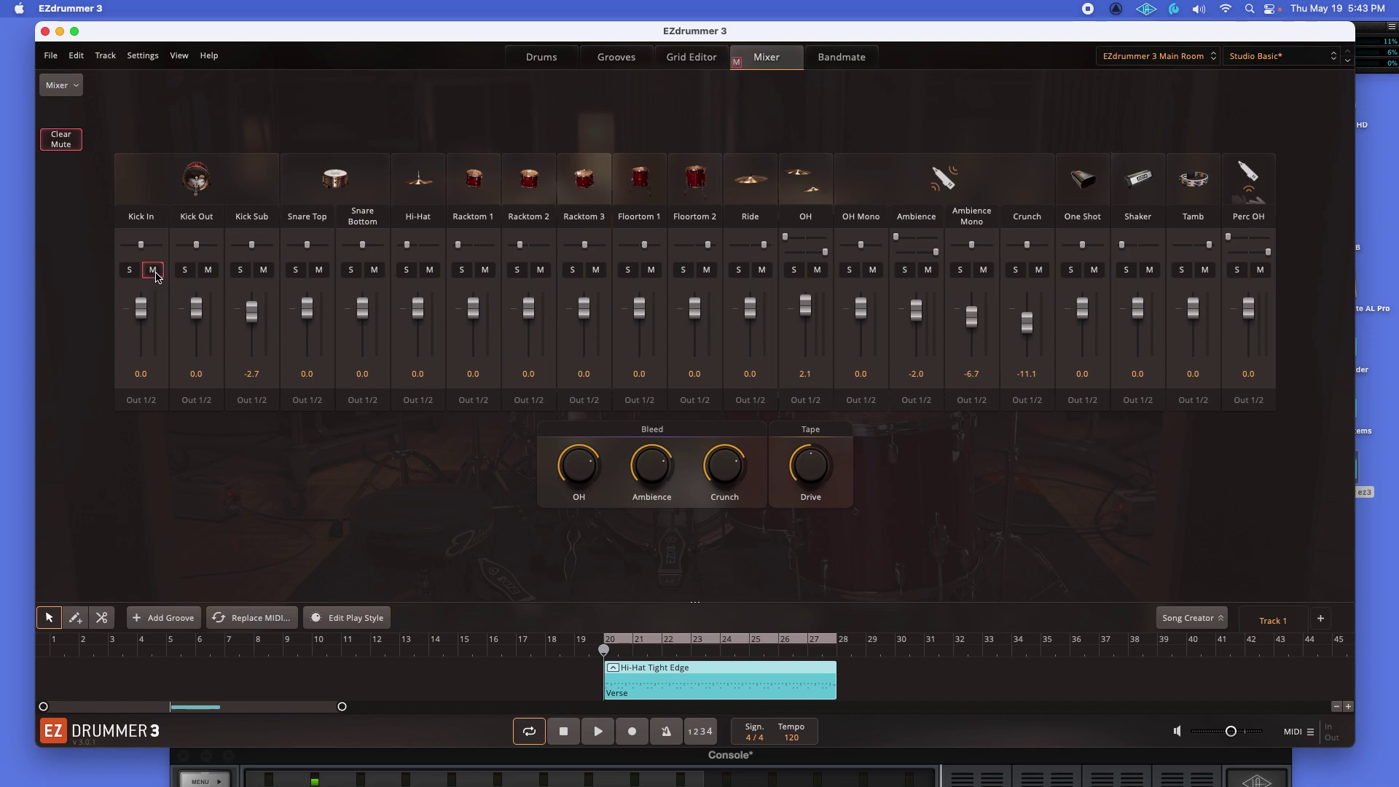
click(208, 270)
click(263, 270)
click(318, 270)
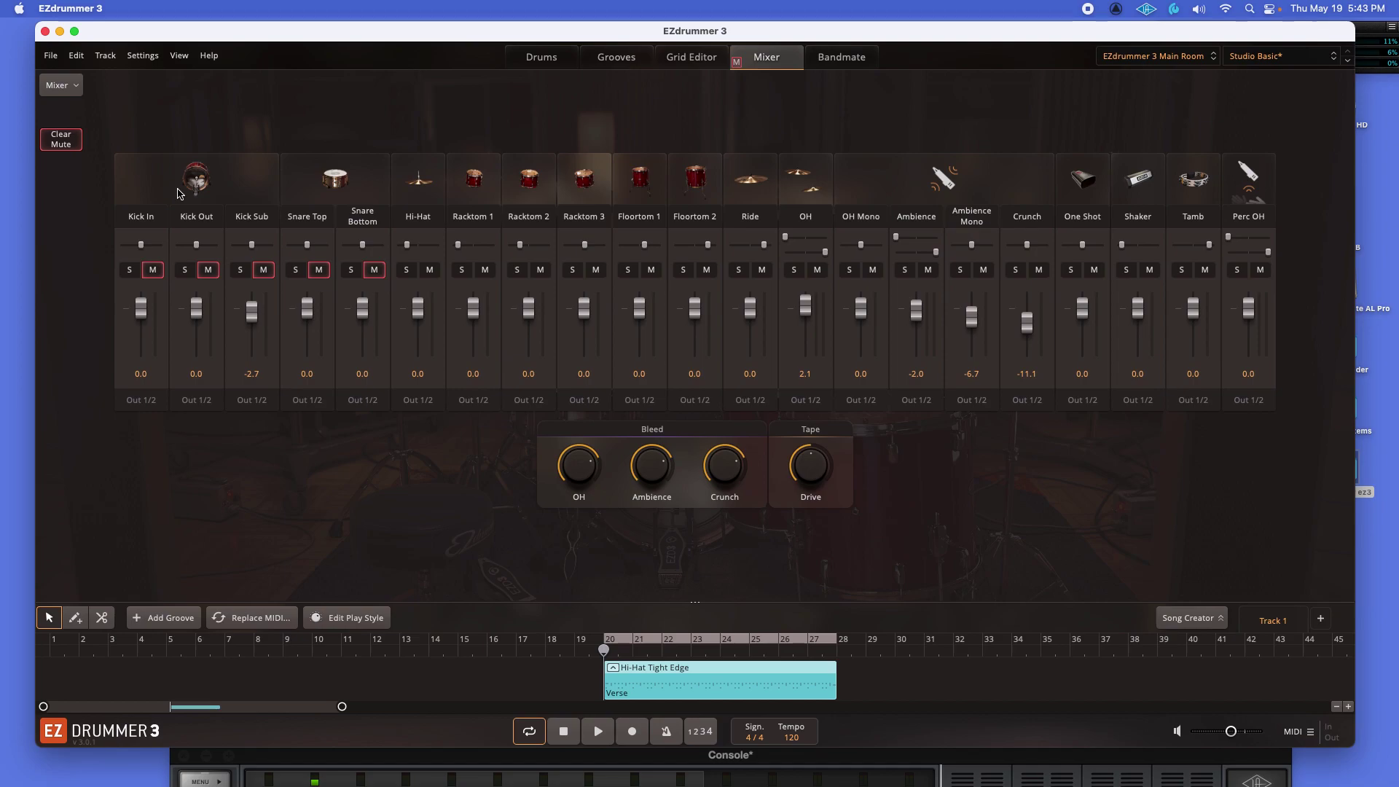
Step: Audition the groove with the kick and snare channels muted while raising the master volume to about -6 dB
key(space)
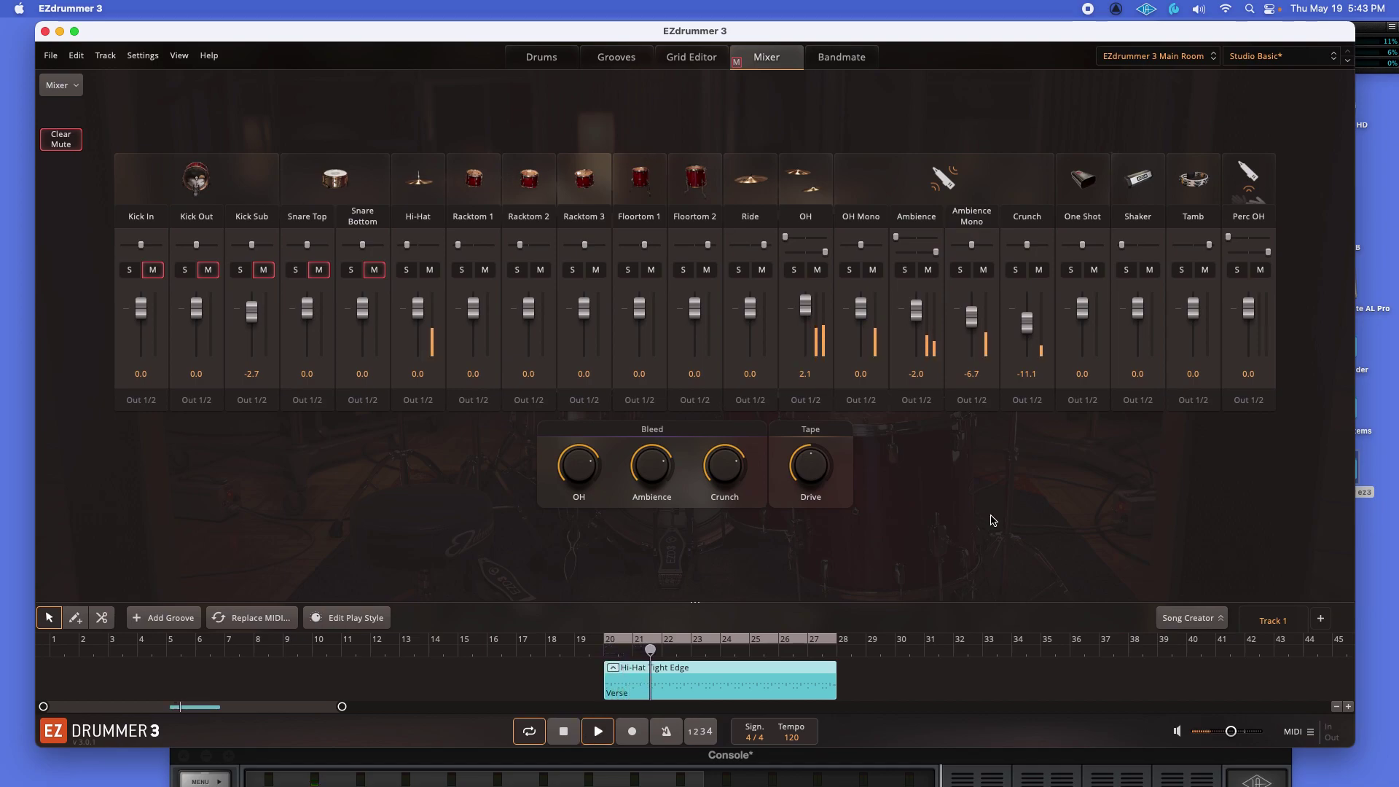
click(1233, 733)
drag(1234, 737, 1240, 739)
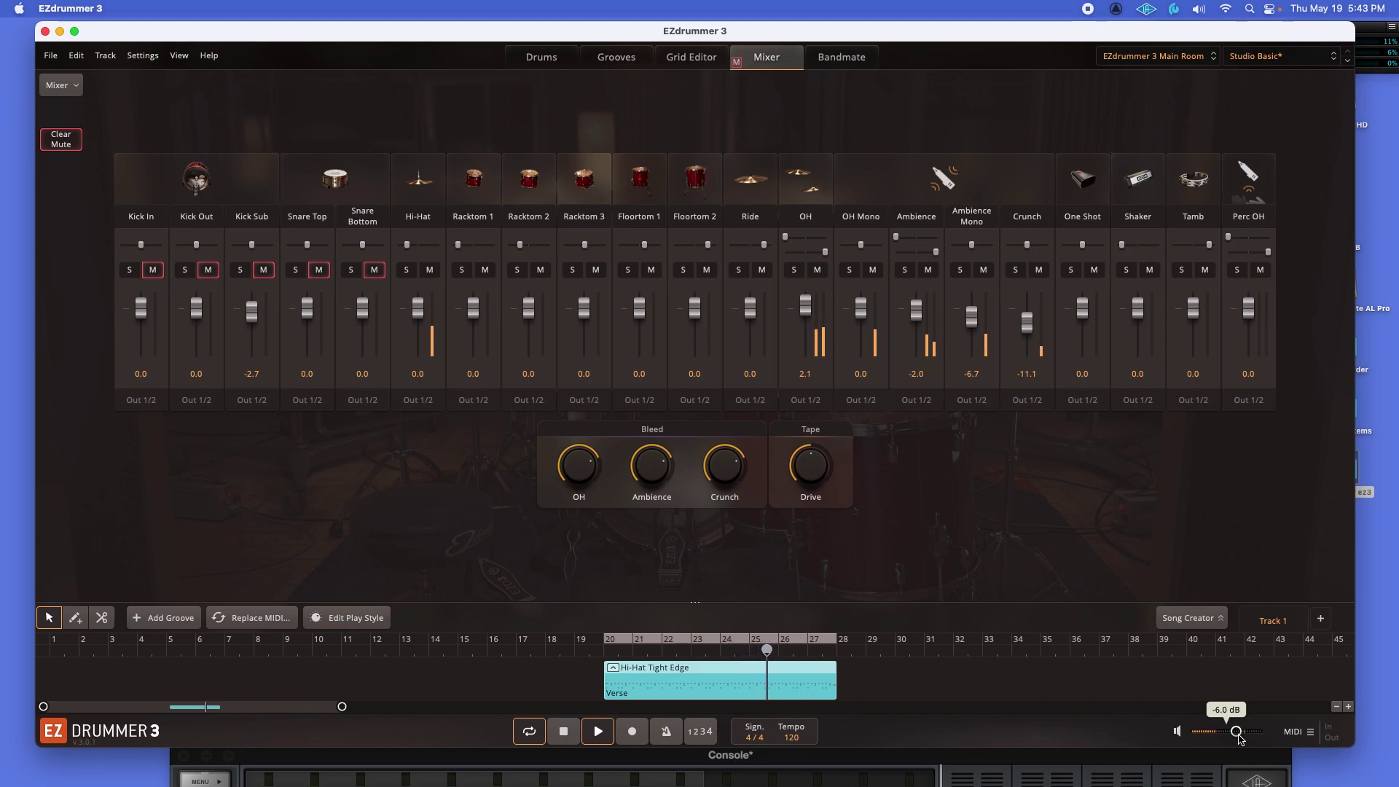
drag(1239, 739, 1239, 739)
key(space)
Step: Unmute all the kick and snare channels in the mixer
click(373, 270)
click(318, 269)
click(264, 271)
click(207, 271)
click(152, 271)
Step: Solo the Kick In, Kick Out, Kick Sub, Snare Top and Snare Bottom channels
click(132, 274)
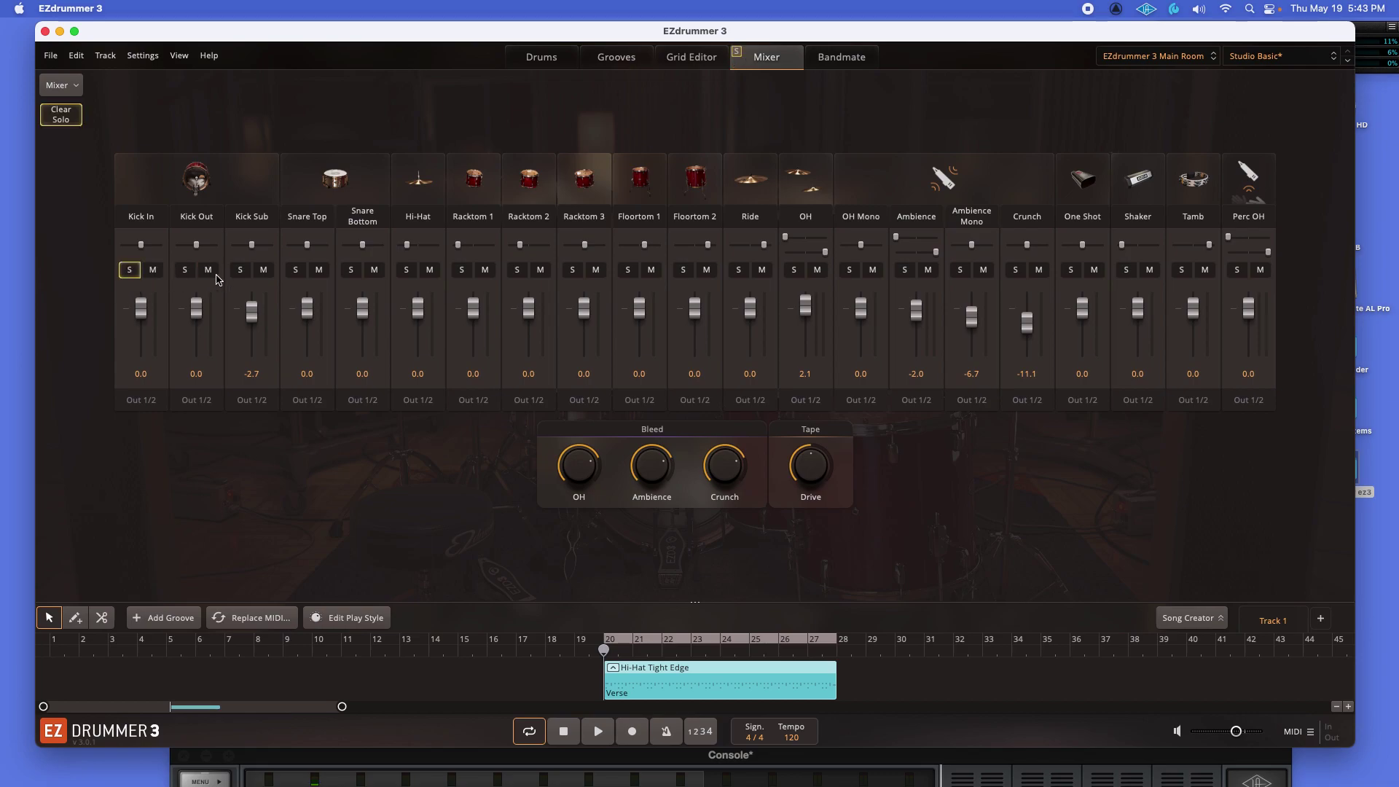
click(188, 275)
click(243, 275)
click(296, 271)
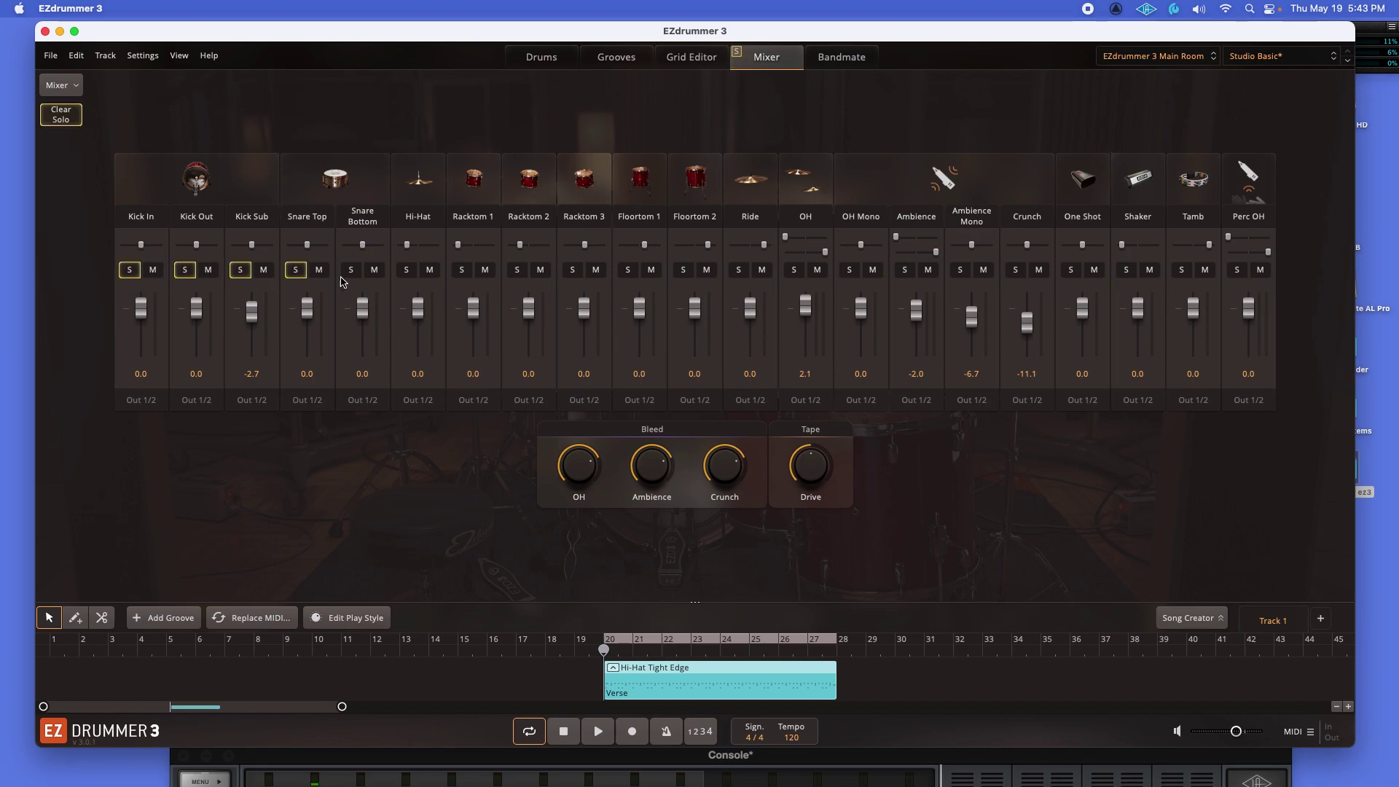
click(351, 271)
Step: Audition the soloed kick and snare channels with the master volume raised slightly, and clear the solos
key(space)
mouse_move(1239, 737)
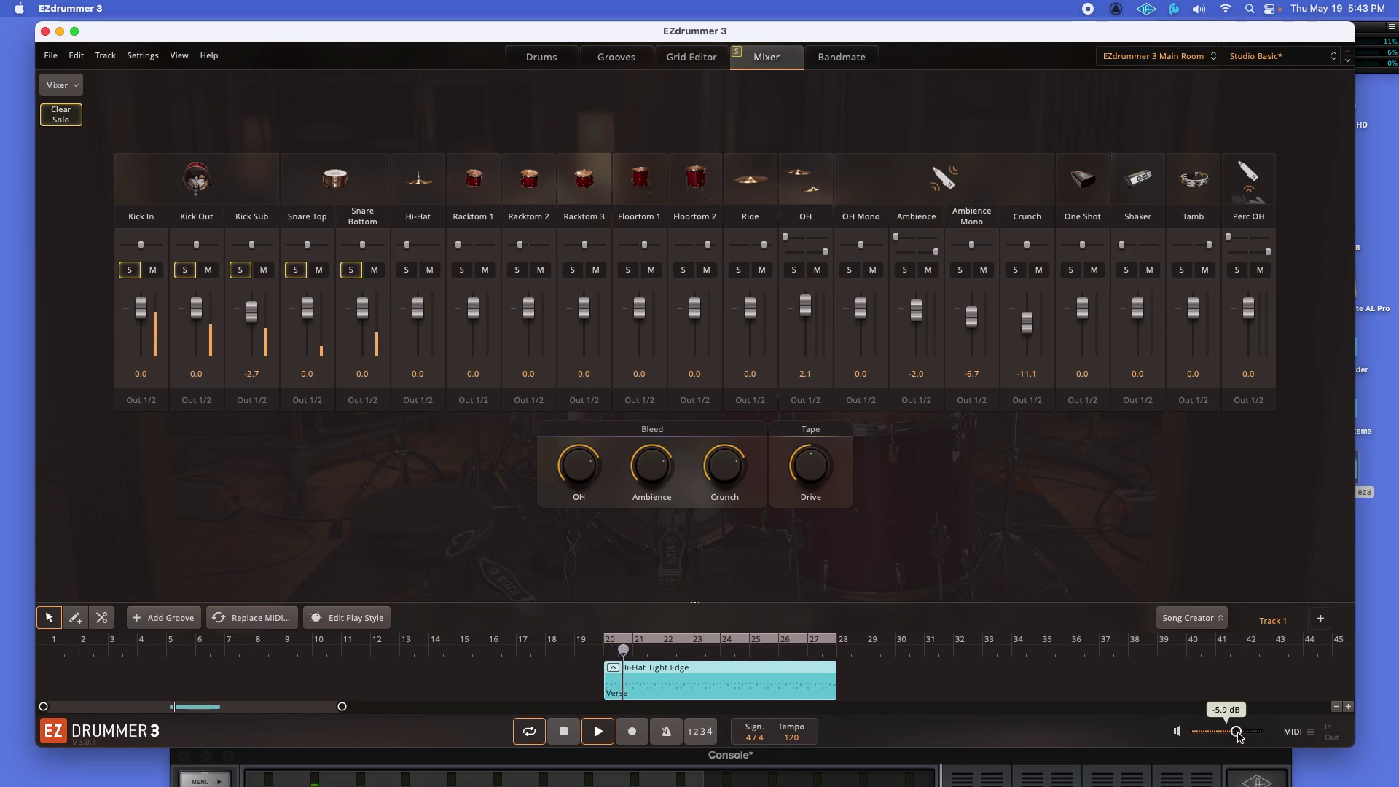
scroll(1239, 737, up, 3)
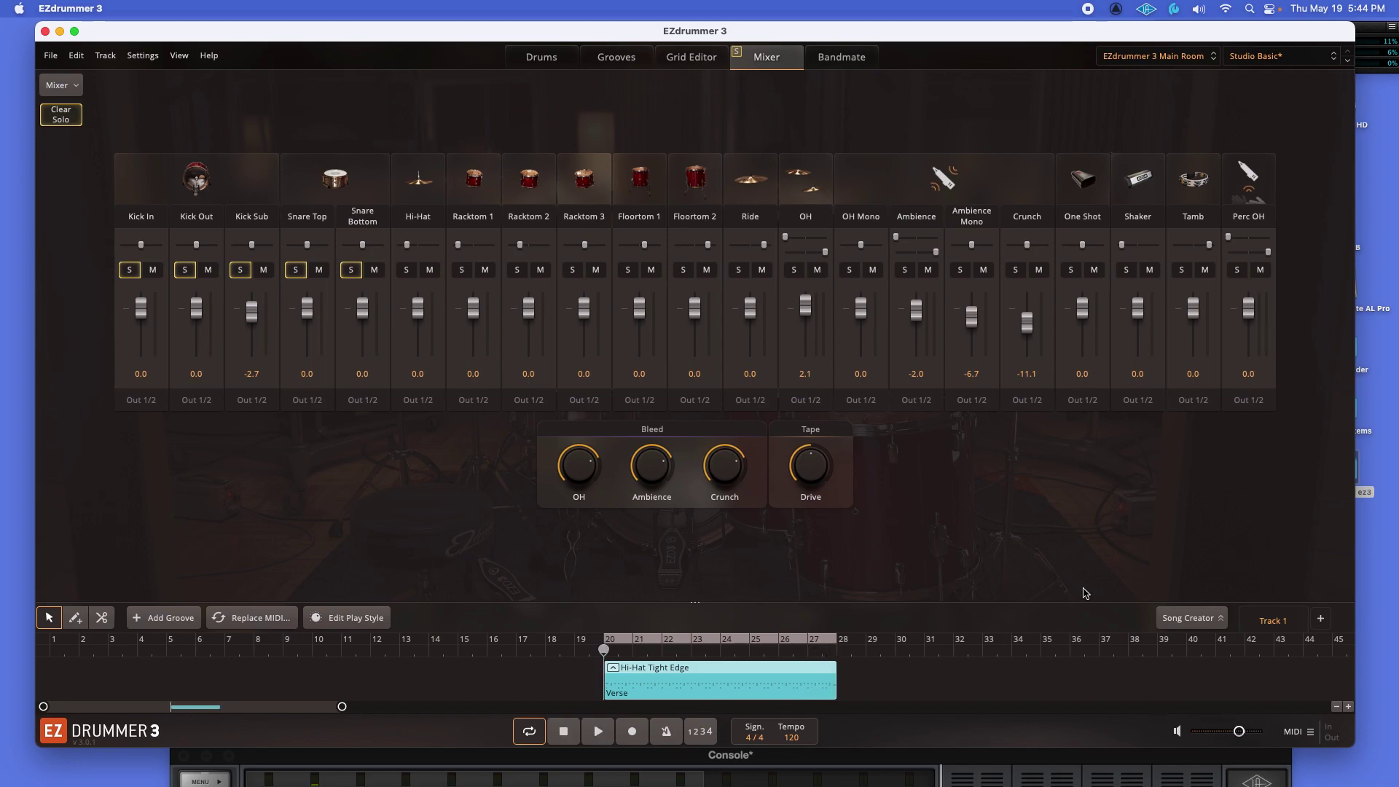
click(736, 52)
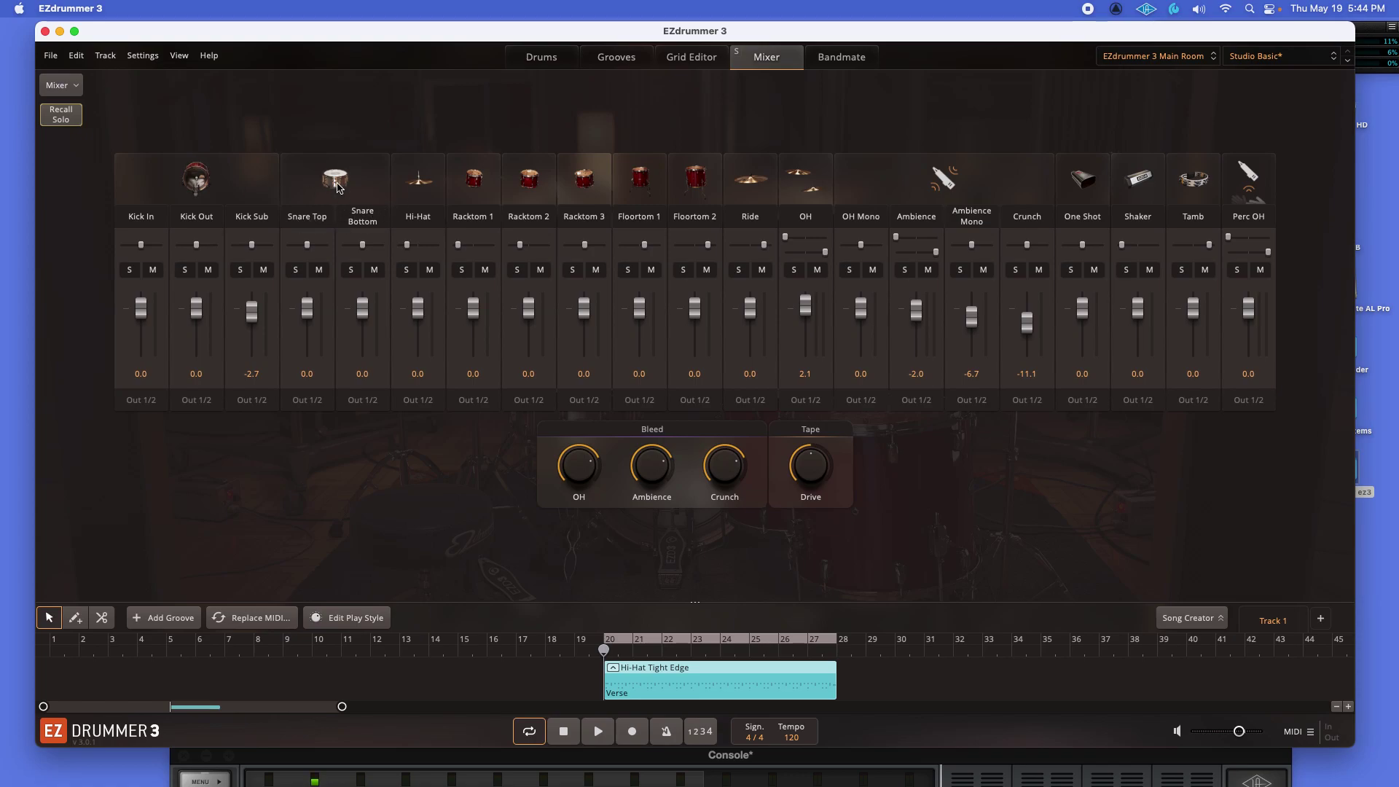
Step: Replace the snare with acdc snare sample_1.wav from User Audio Files
click(542, 58)
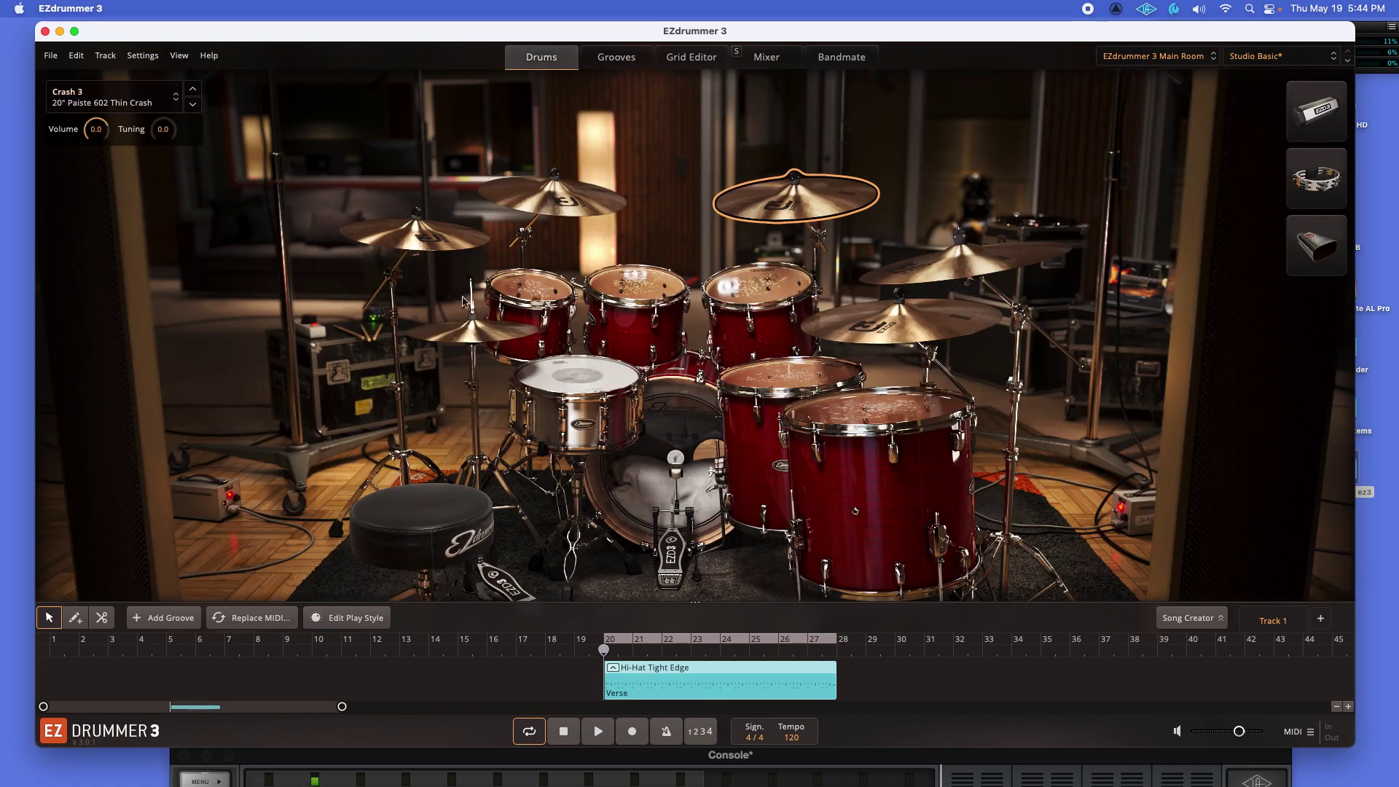
click(622, 391)
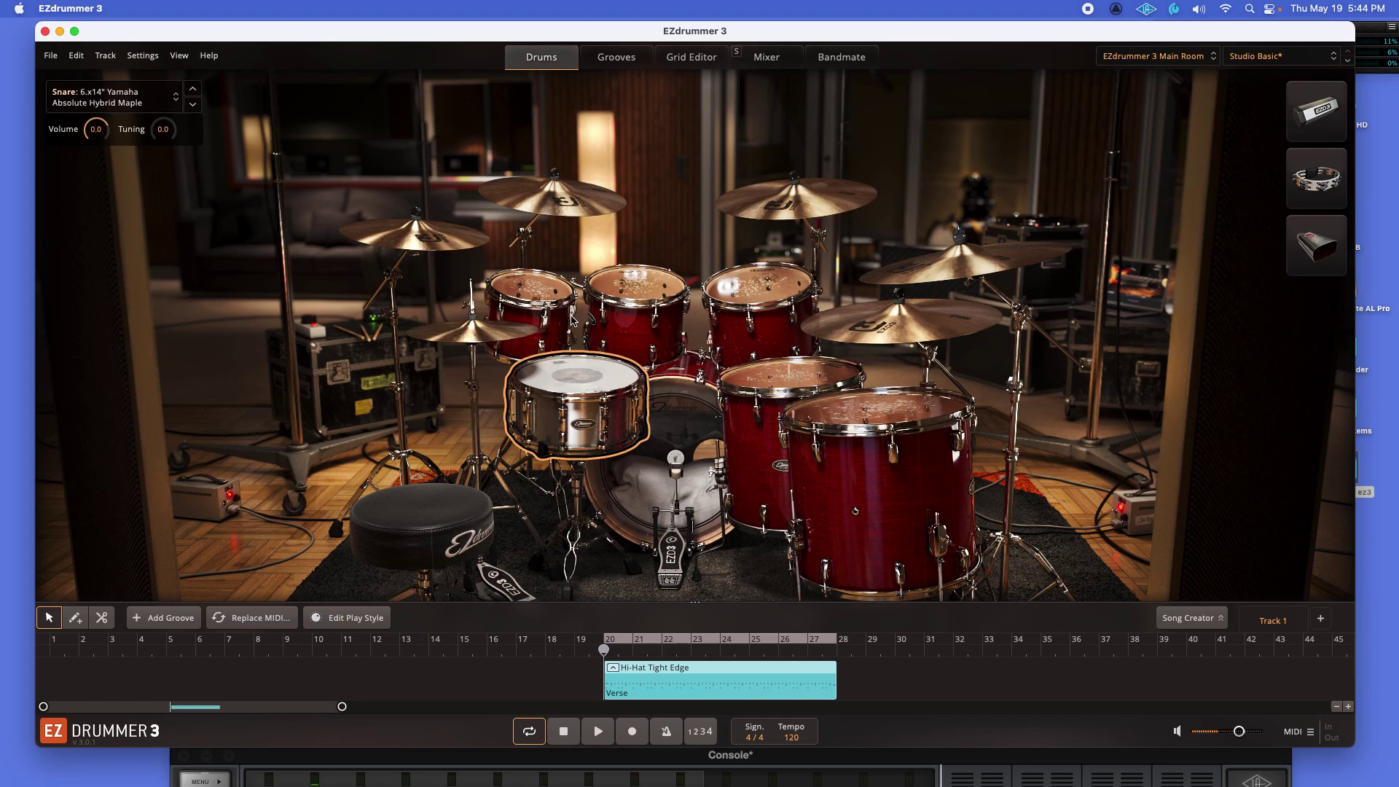
click(168, 100)
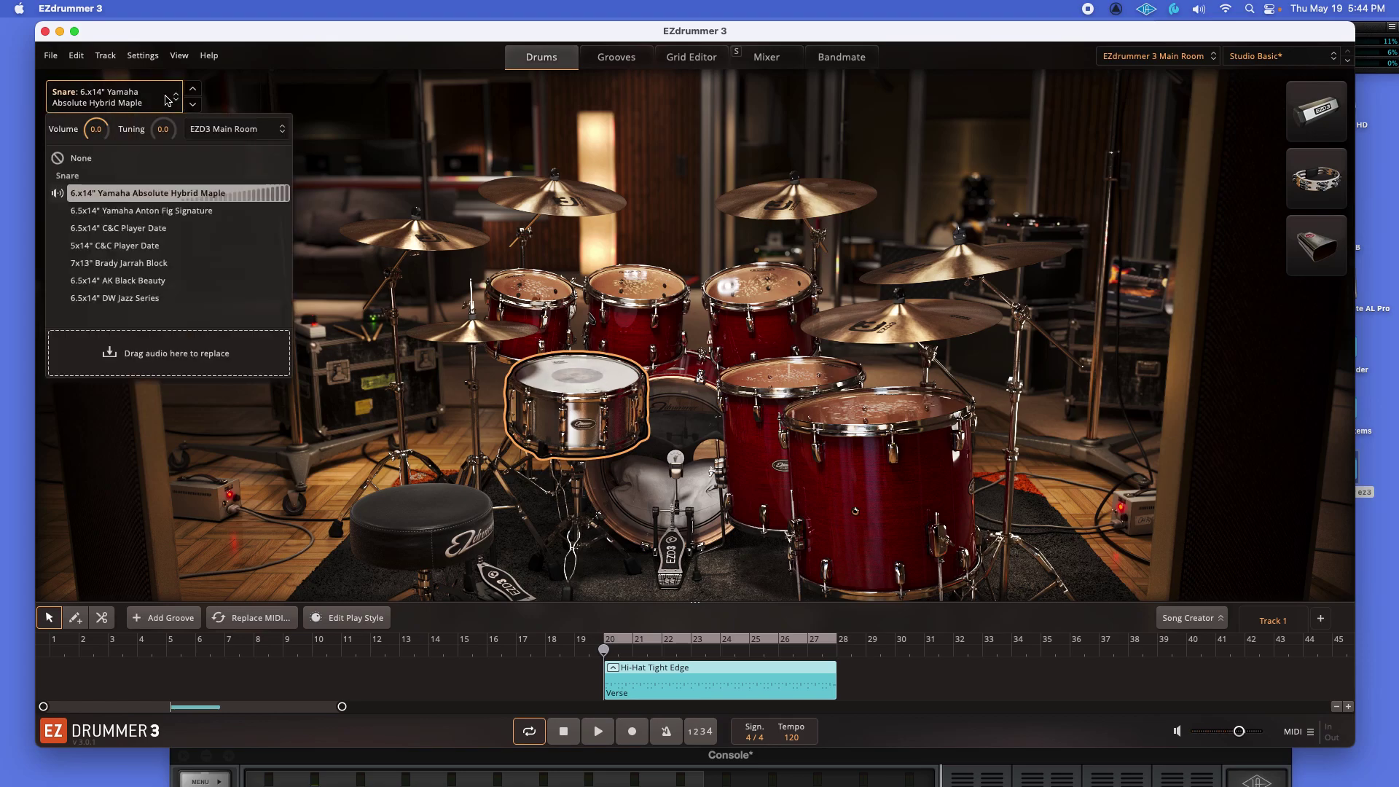
click(242, 133)
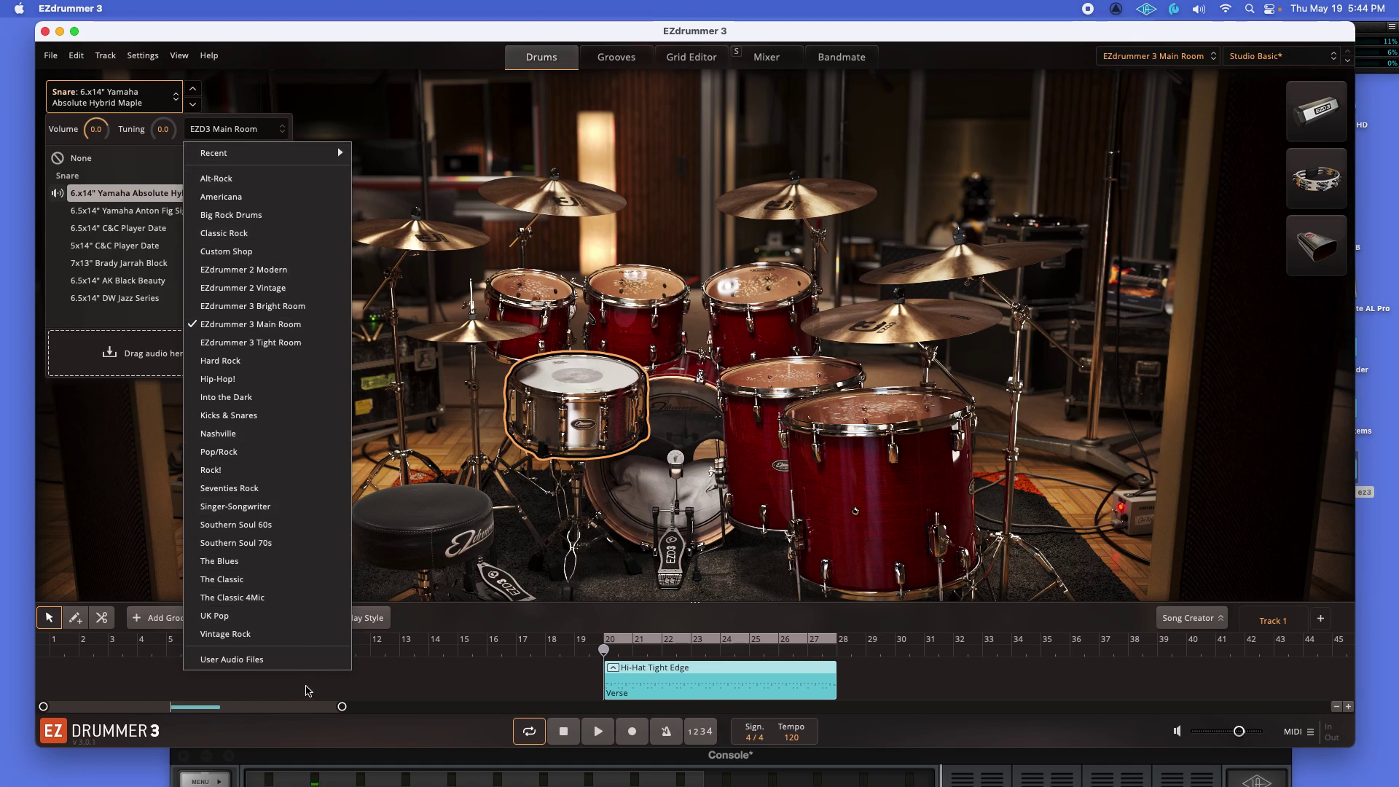
click(302, 662)
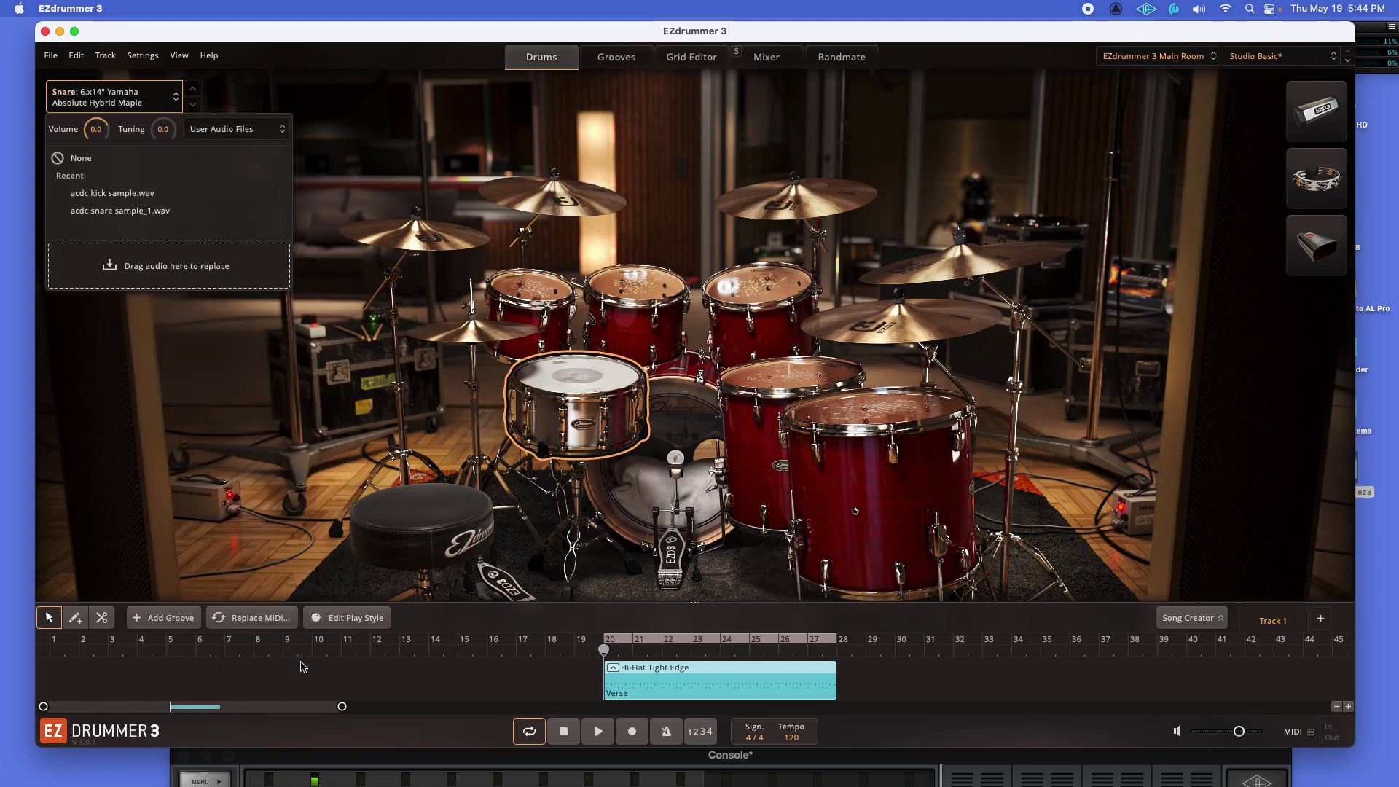
click(129, 211)
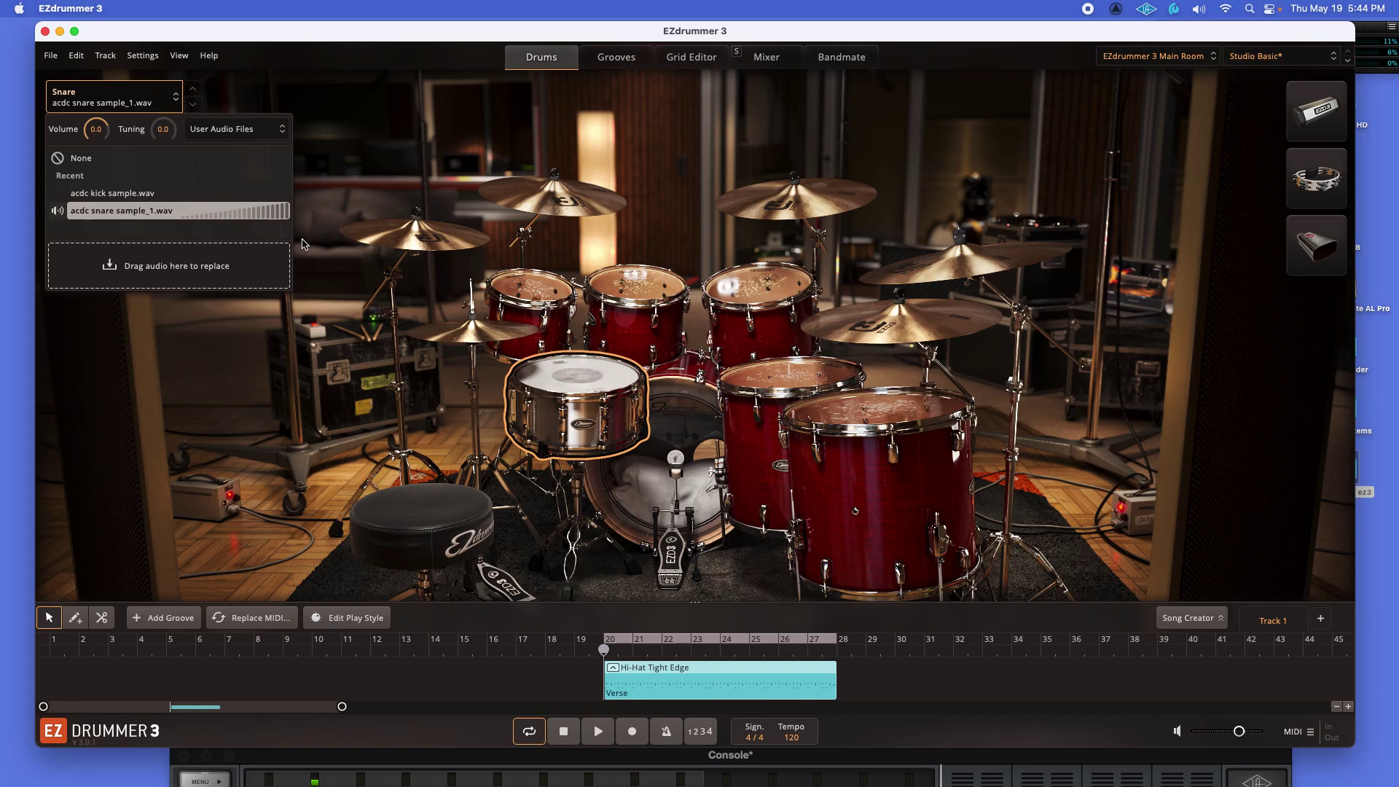
Step: Replace the kick with acdc kick sample.wav from User Audio Files and lower the master volume slightly
click(665, 428)
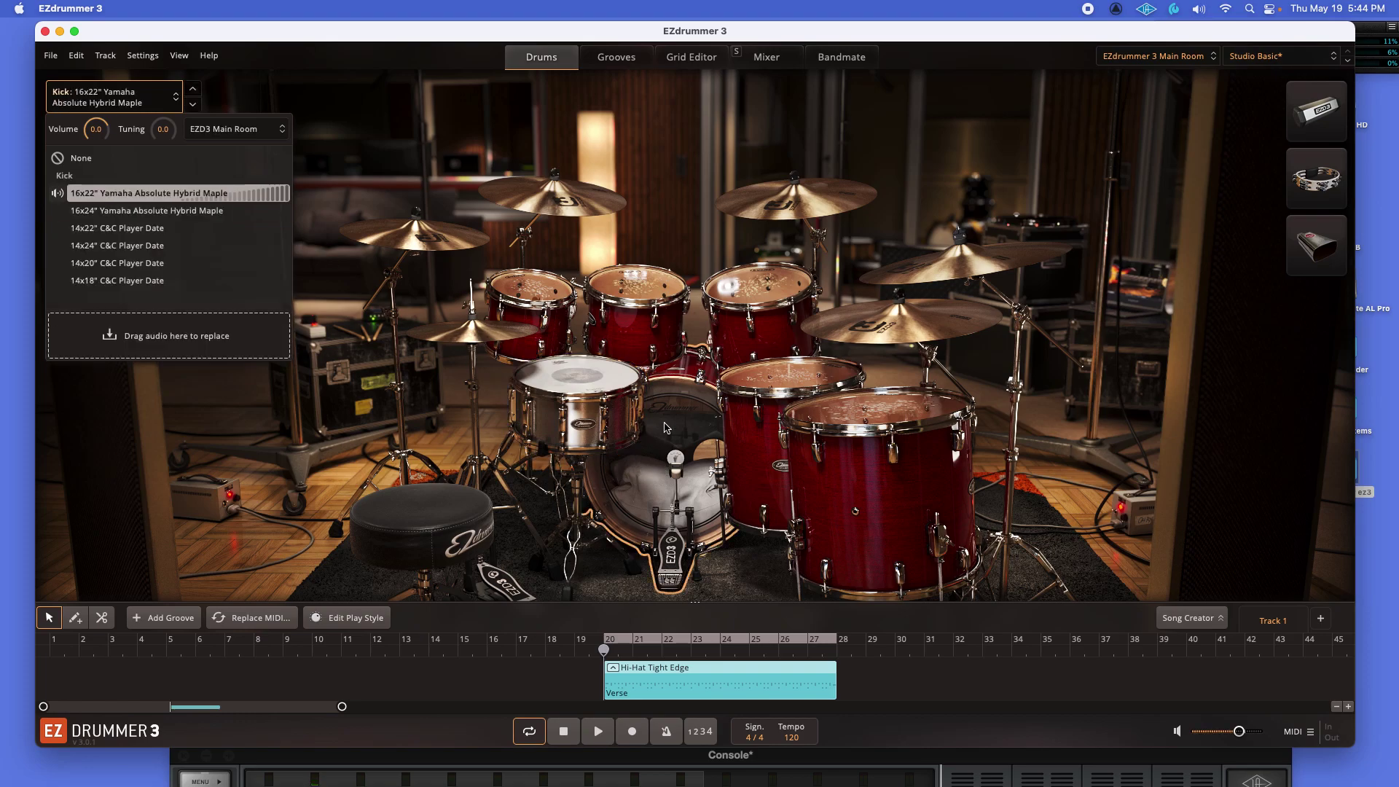
click(265, 136)
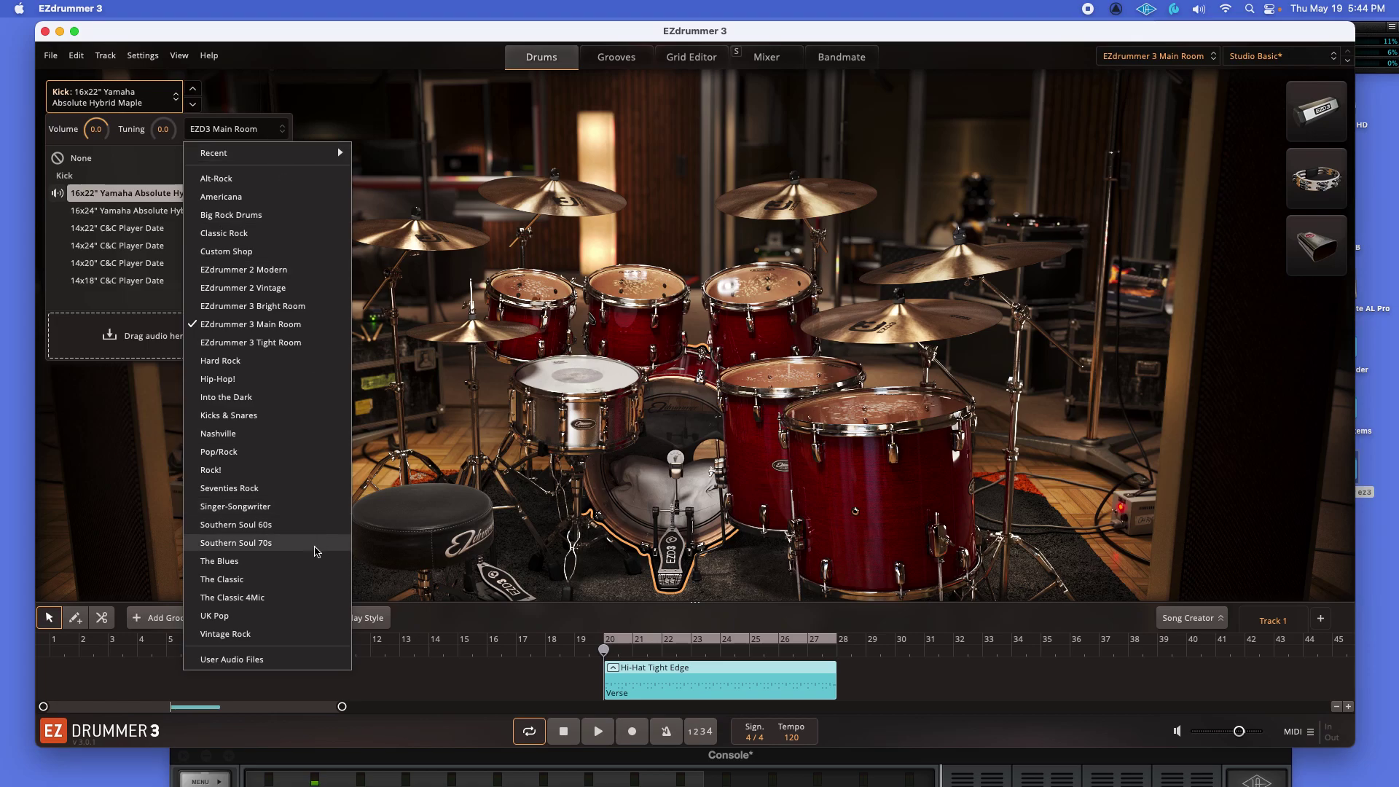
click(284, 656)
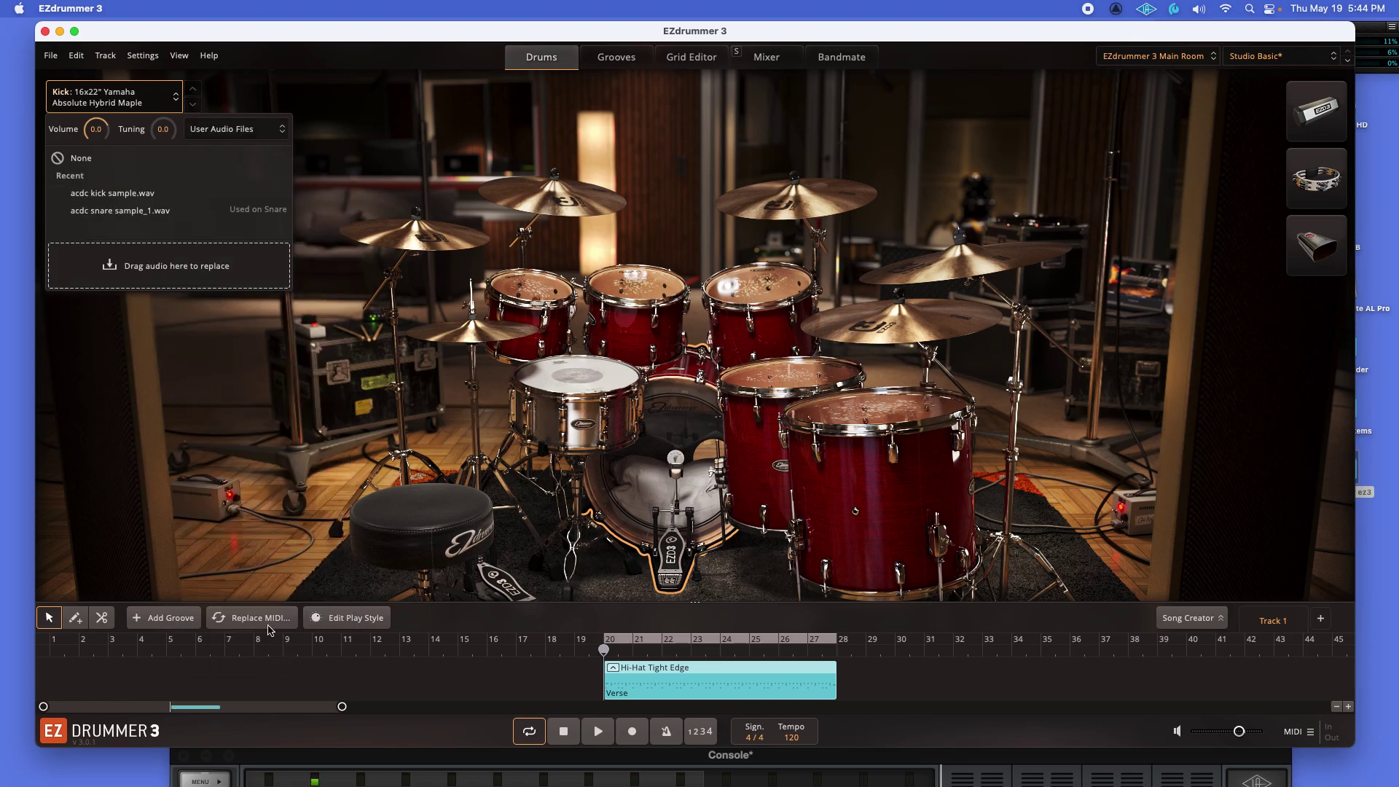
click(135, 194)
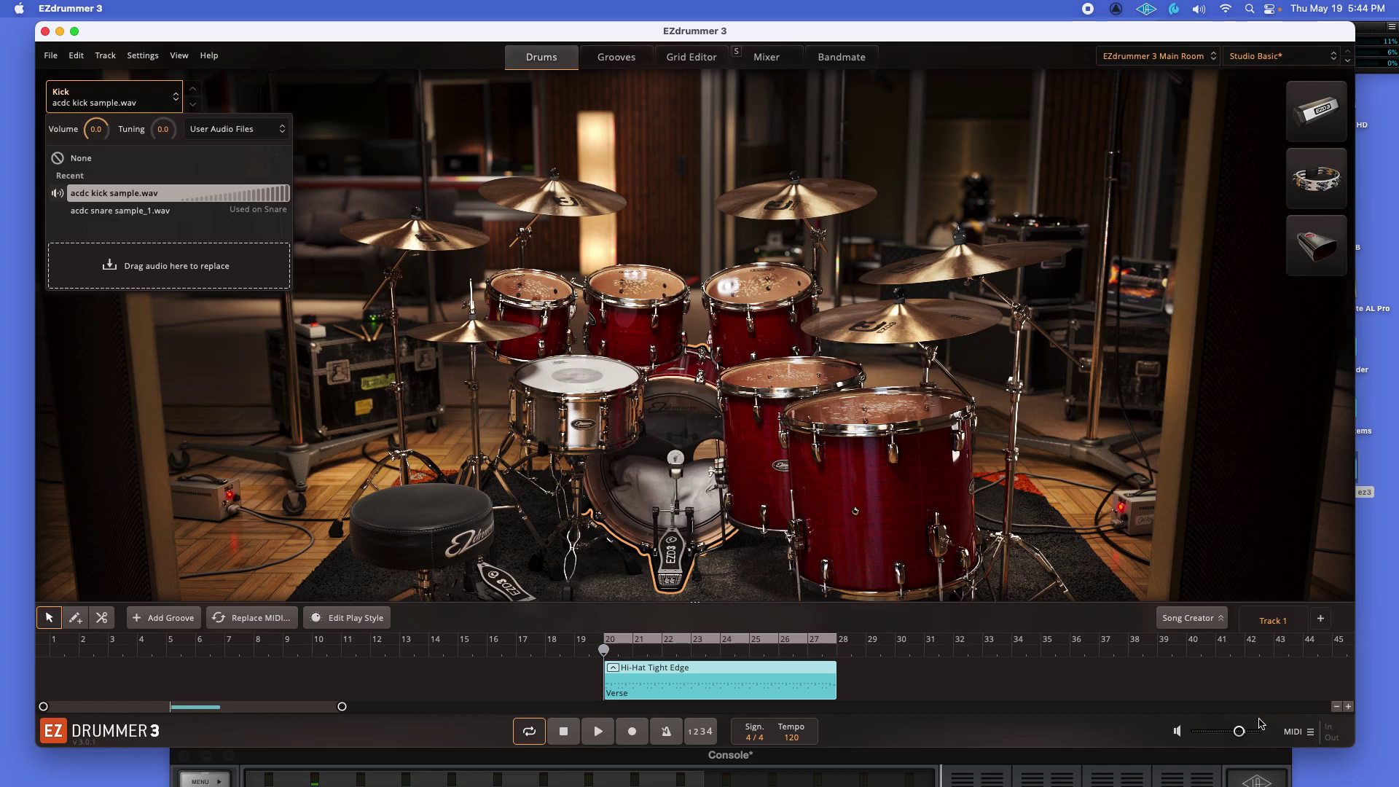
click(1237, 732)
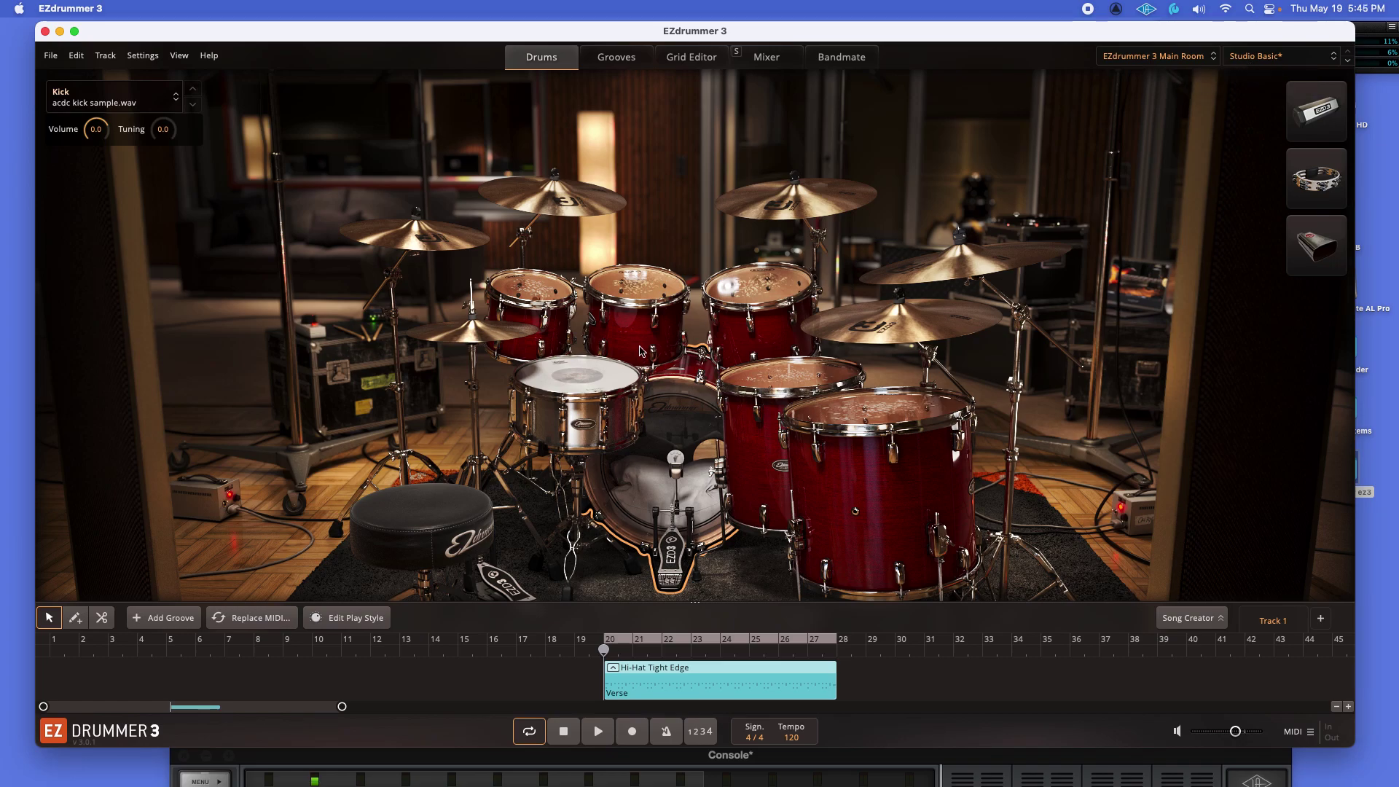
Step: Mute the User Snare and User Kick channels in the mixer and audition the groove to check for bleed
click(767, 59)
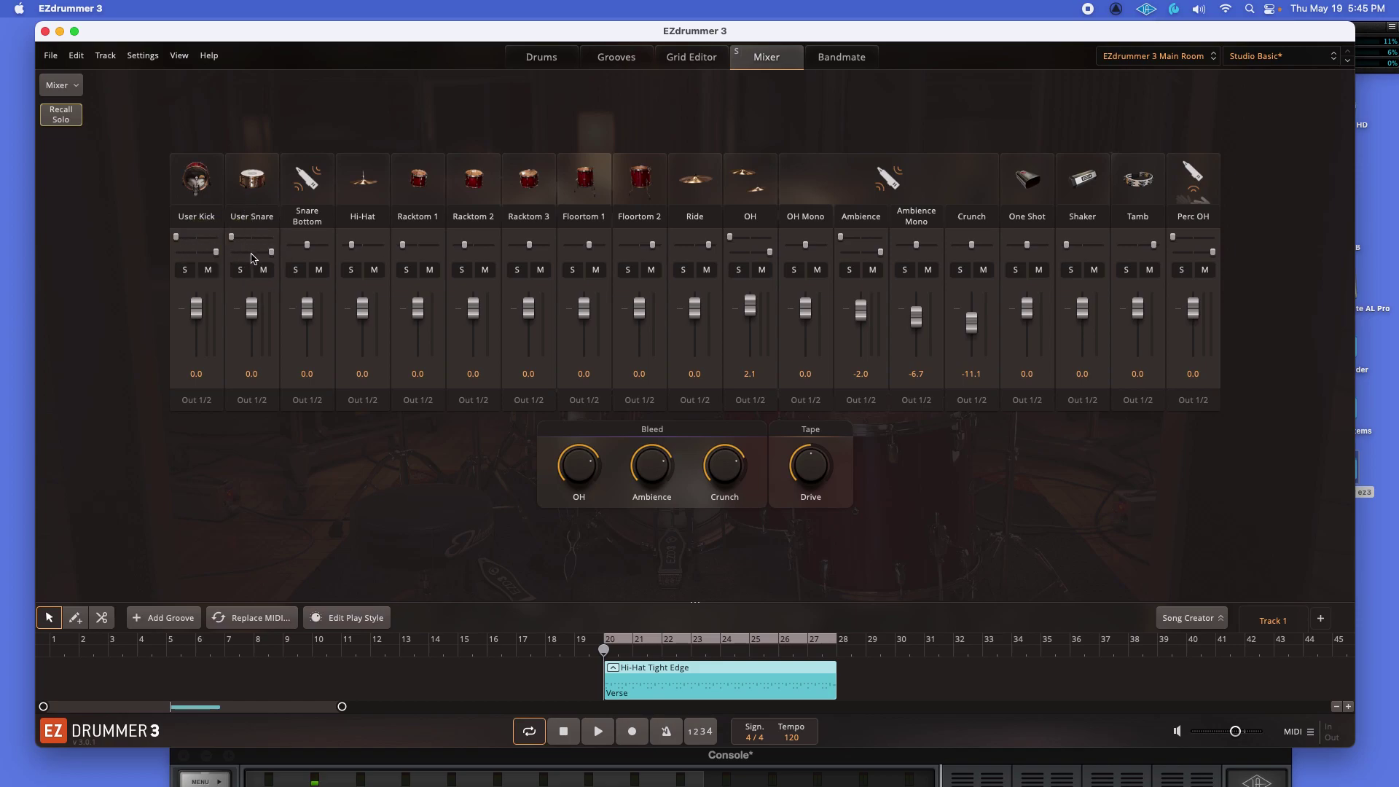
click(264, 270)
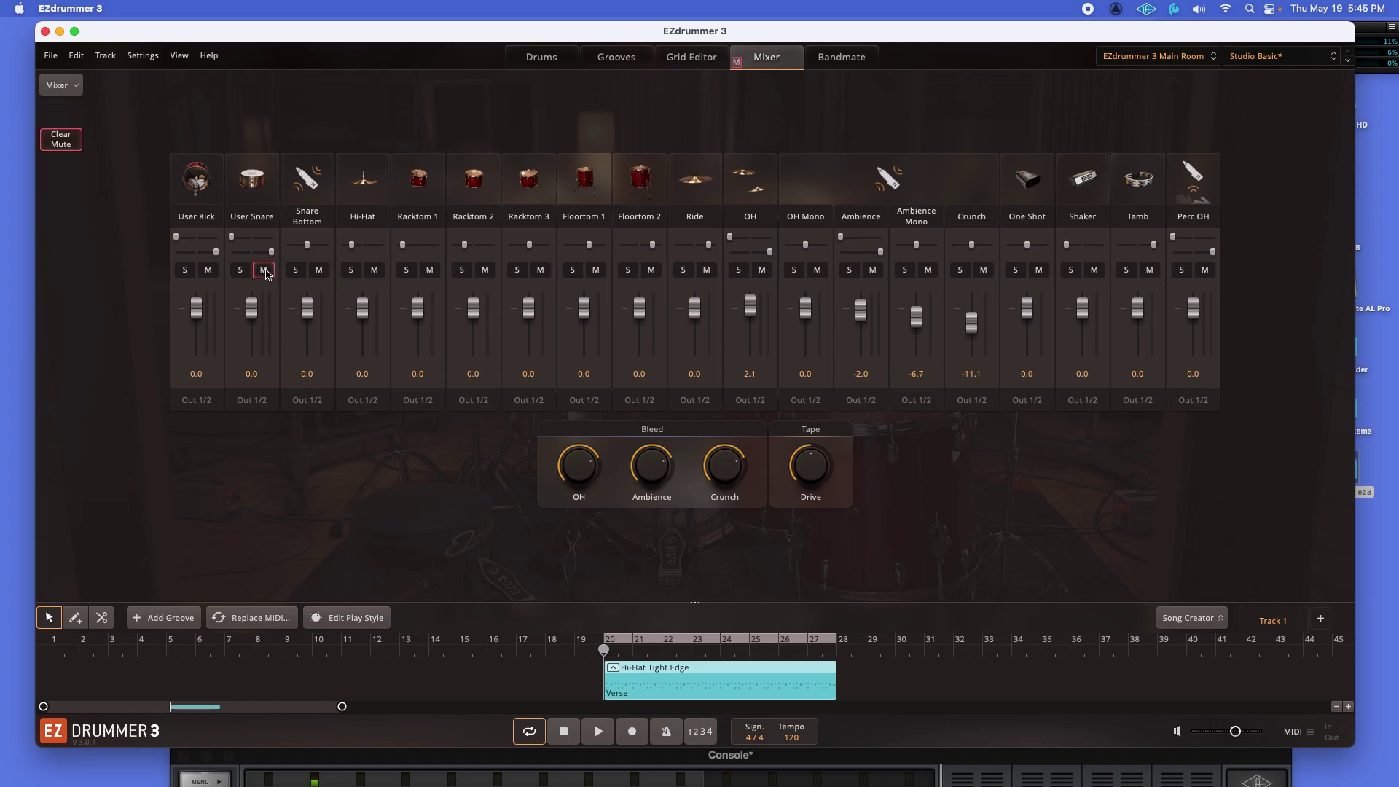
click(207, 271)
key(space)
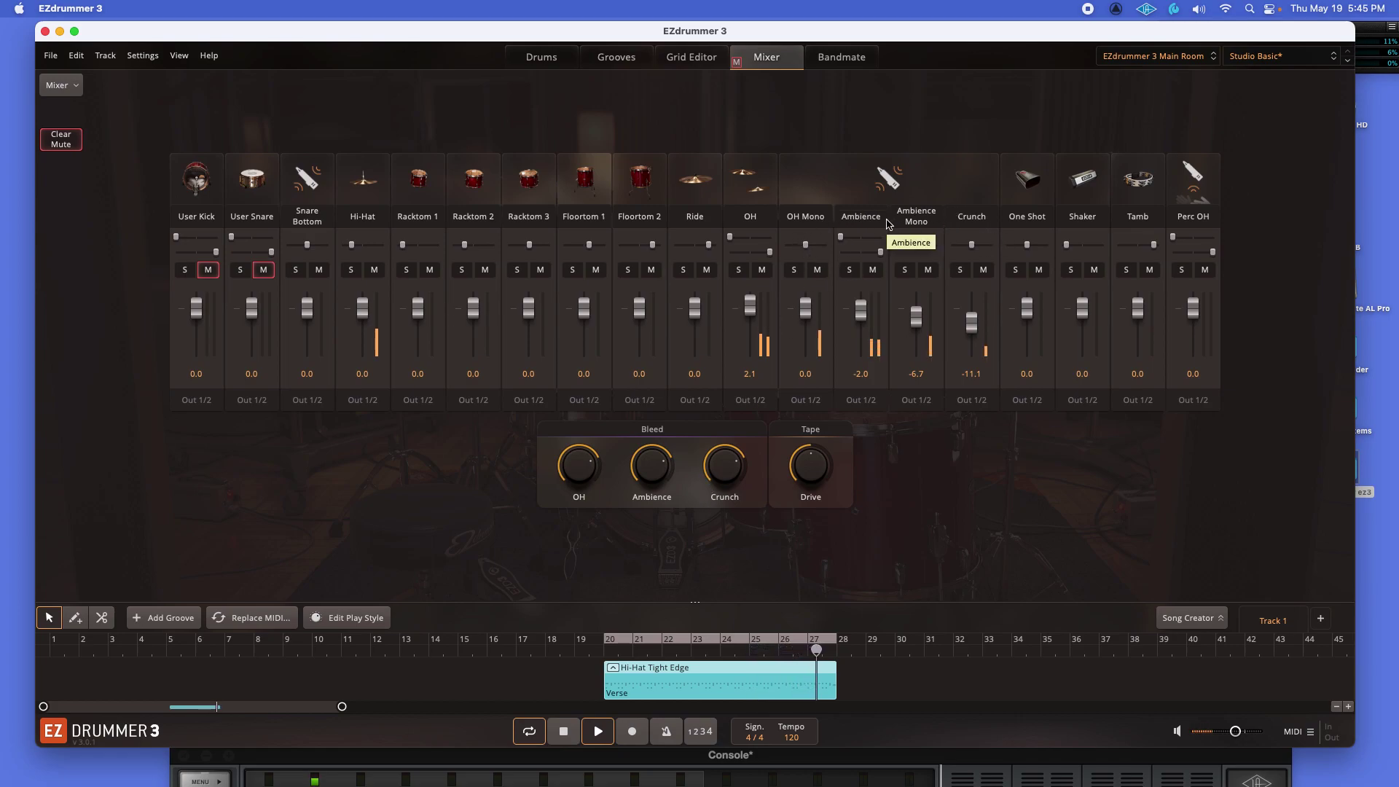
key(space)
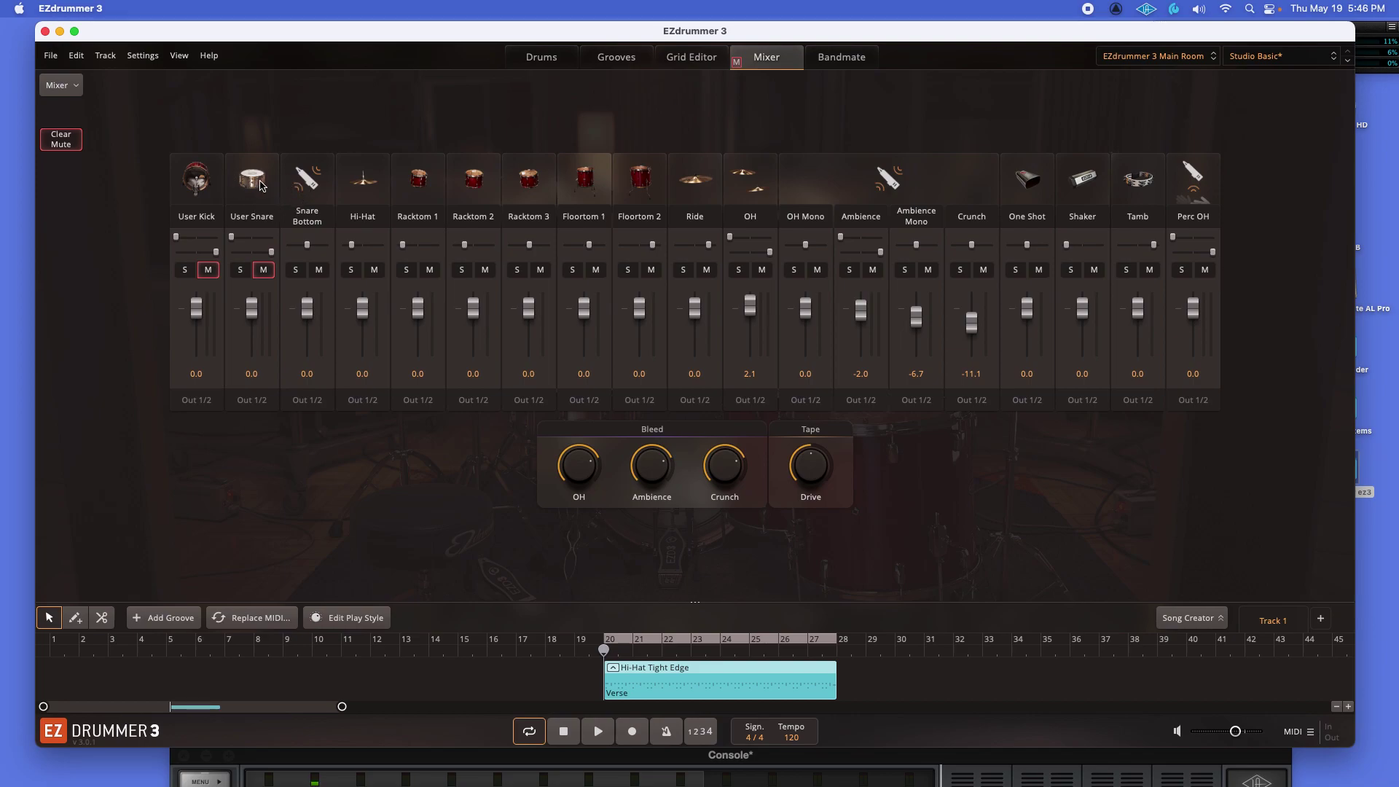
Step: Unmute the User Kick and User Snare channels and solo both of them
click(210, 269)
click(271, 272)
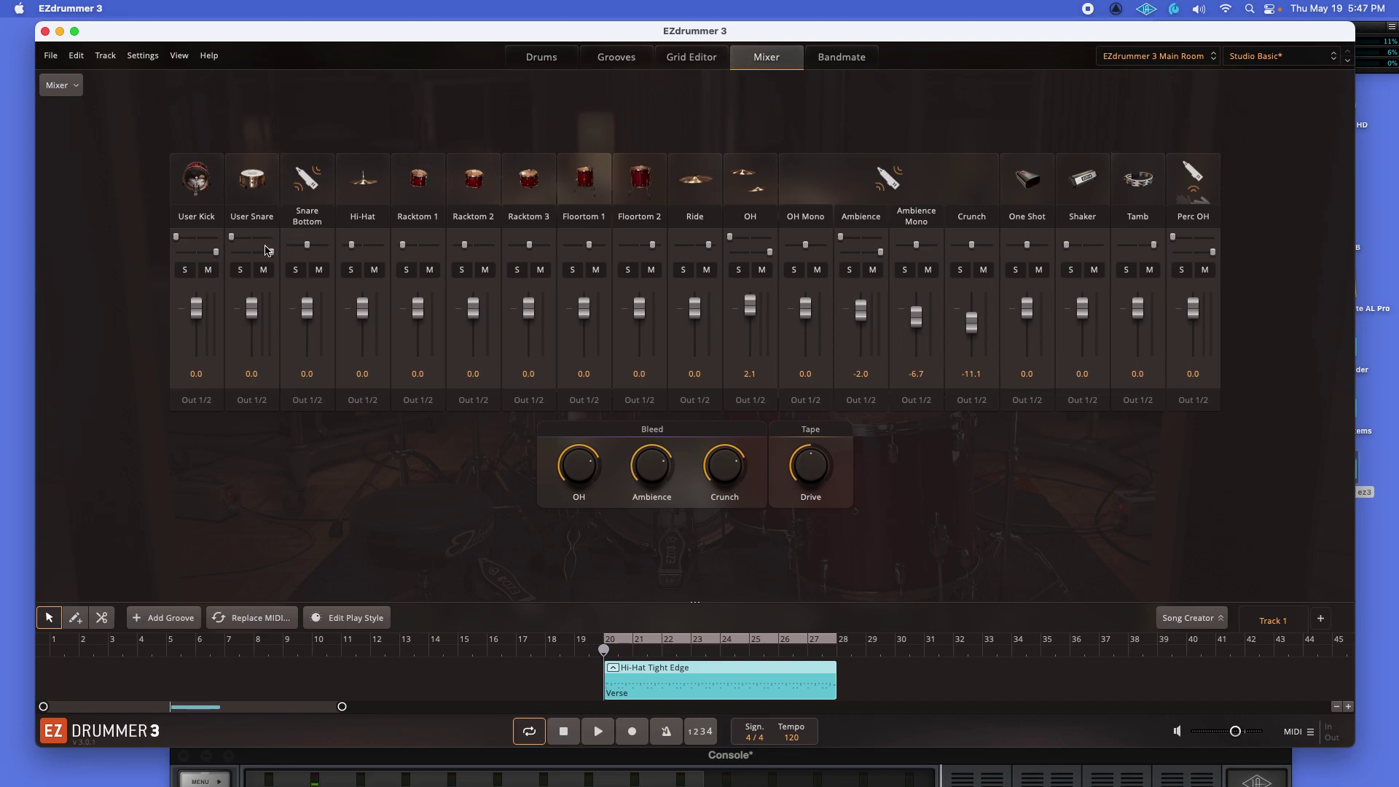
click(243, 271)
click(185, 270)
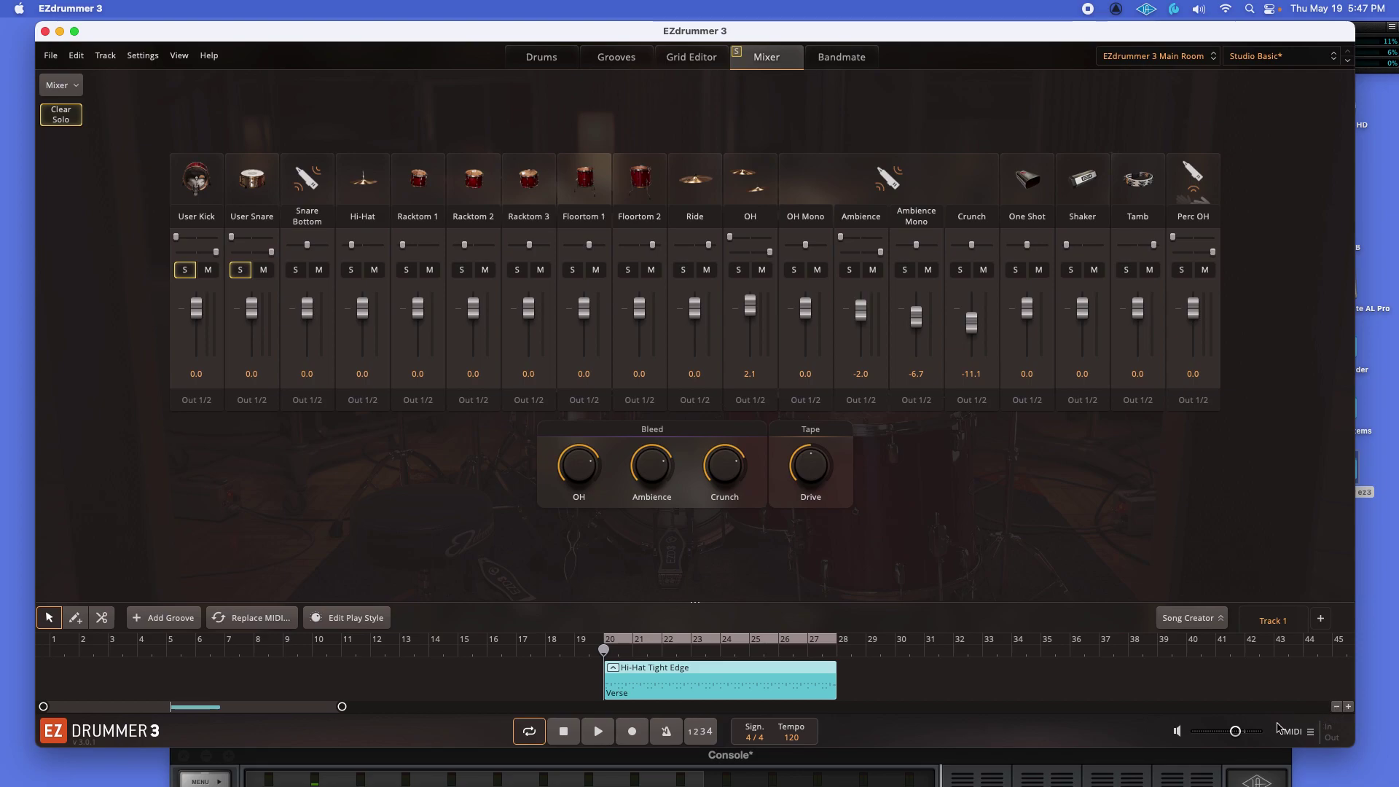
Step: Audition the soloed User Kick and User Snare with the master volume lowered slightly, and clear both solos
mouse_move(1239, 737)
key(space)
drag(1238, 736, 1236, 737)
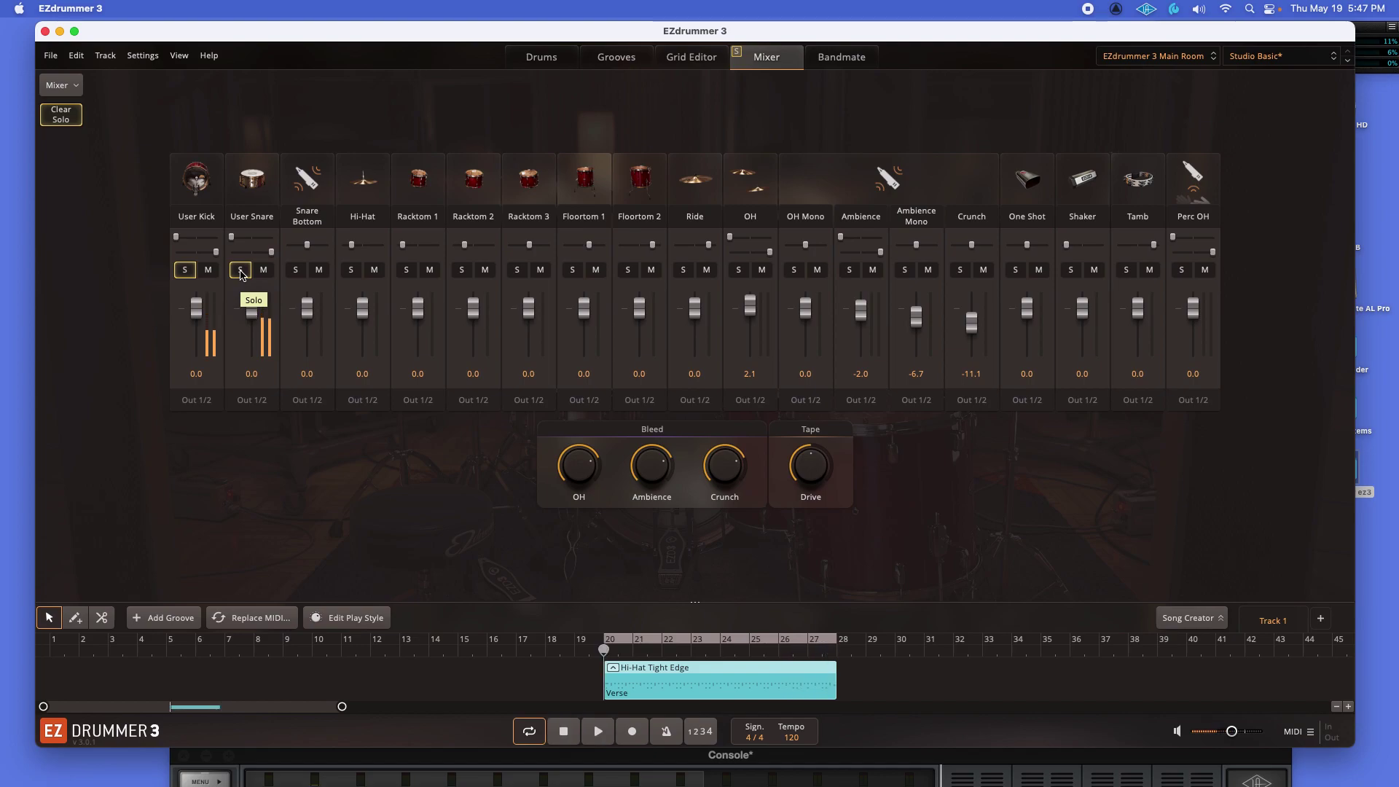
key(space)
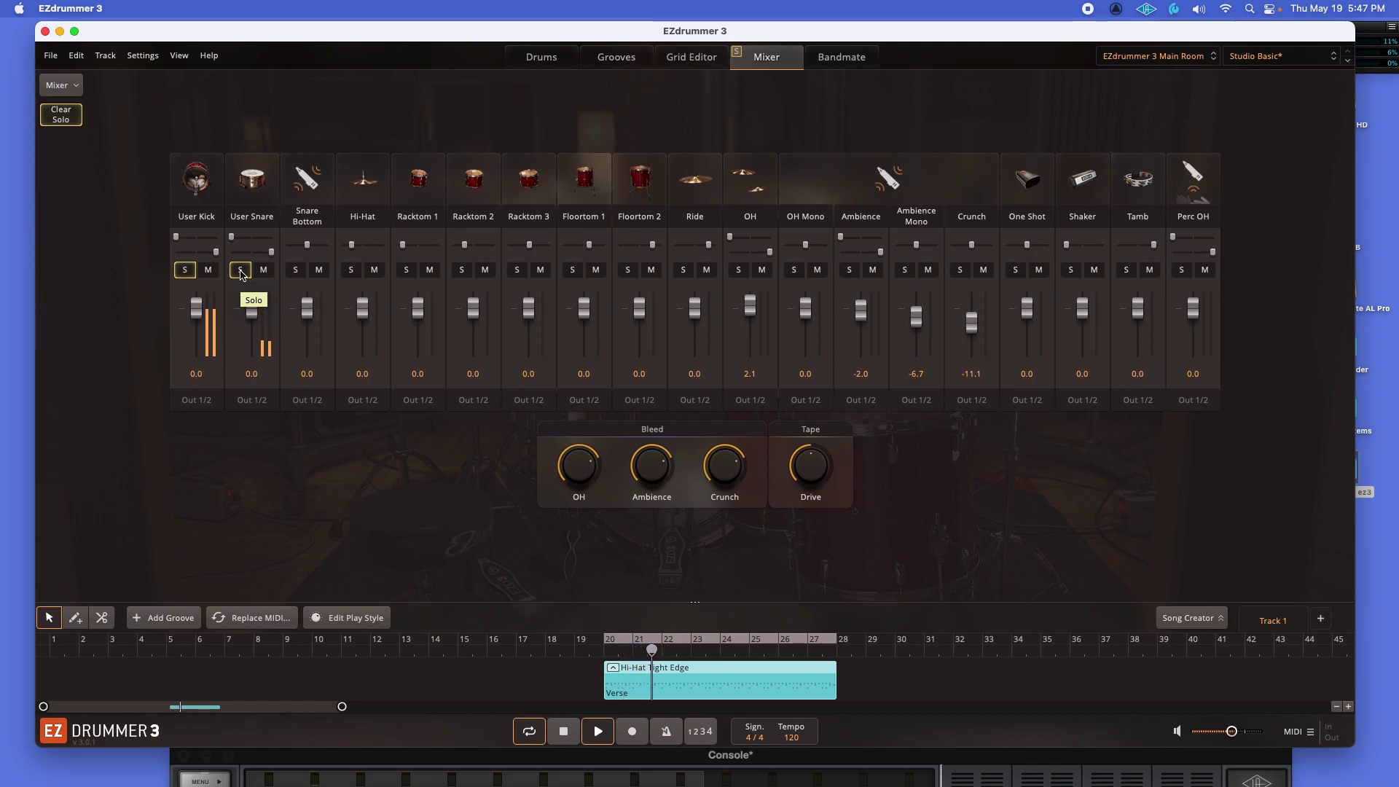
key(space)
click(241, 270)
click(185, 270)
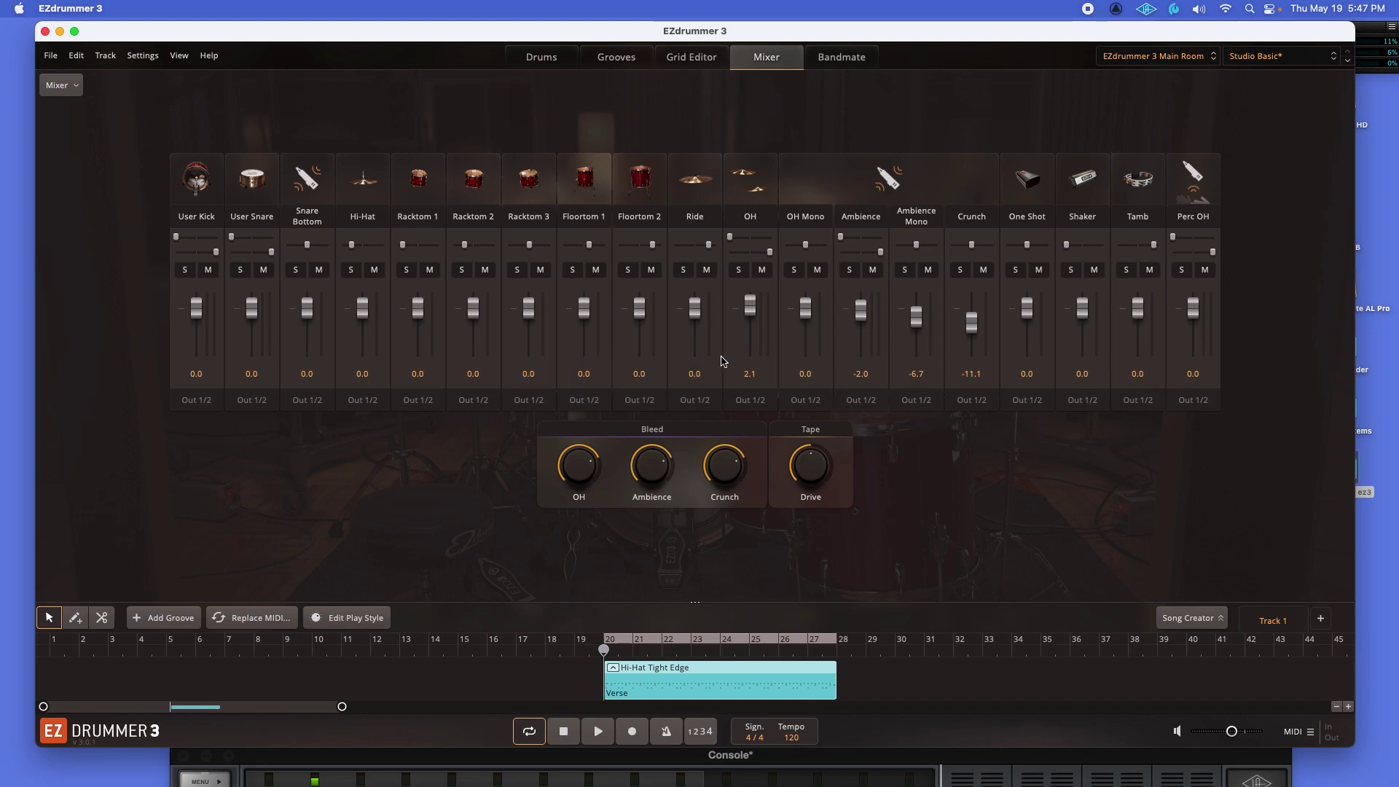
Step: Lower the User Snare fader to -5.2 and the User Kick fader to -1.1 while the full groove plays
key(space)
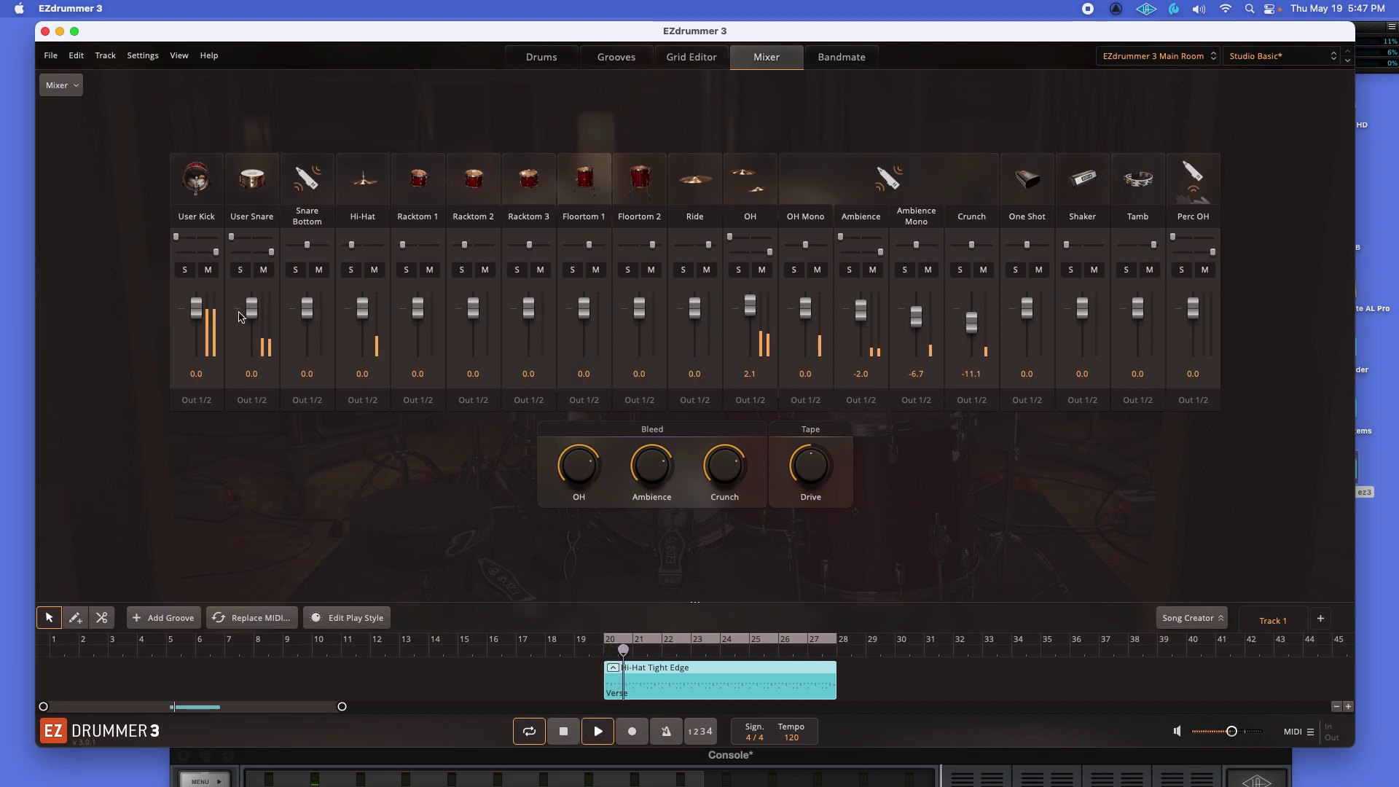
mouse_move(271, 252)
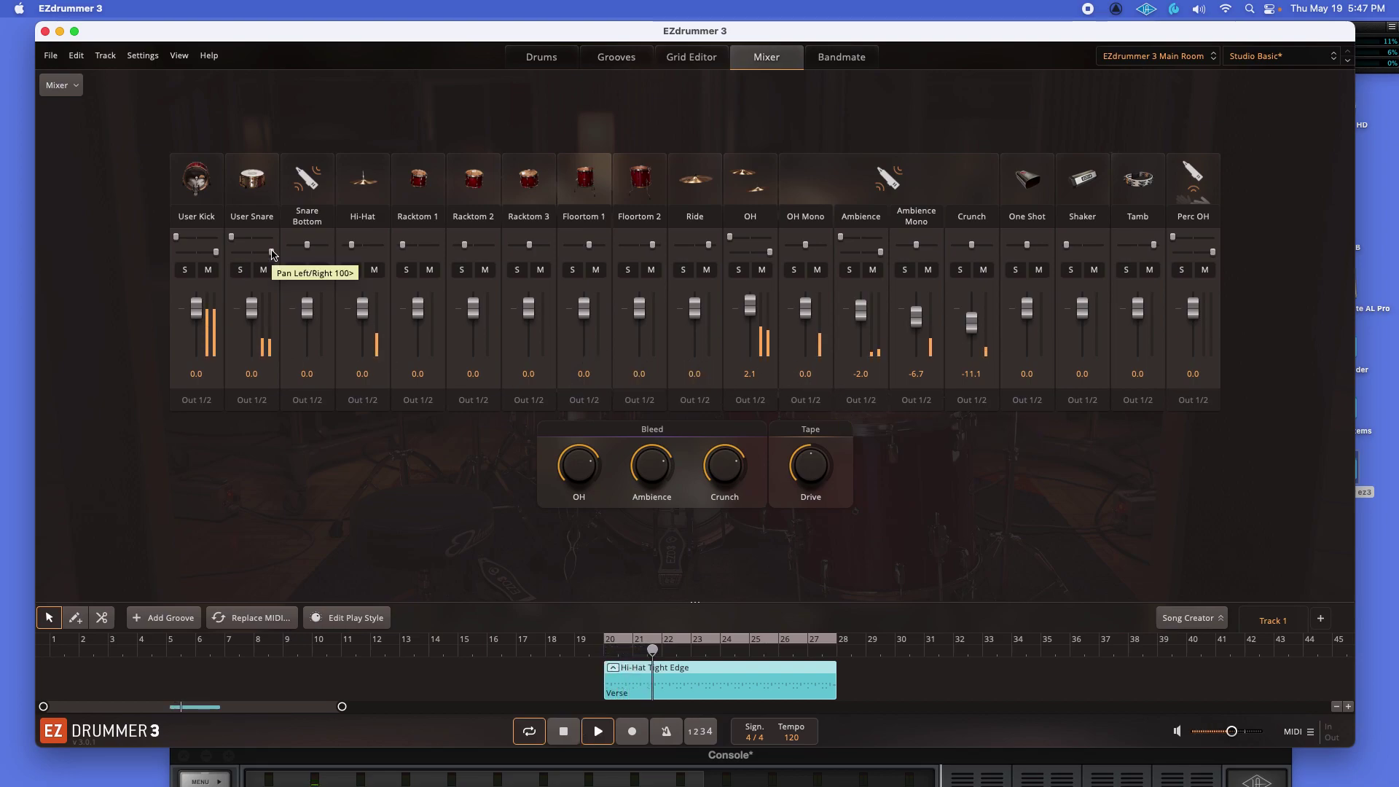
drag(253, 303, 196, 316)
key(space)
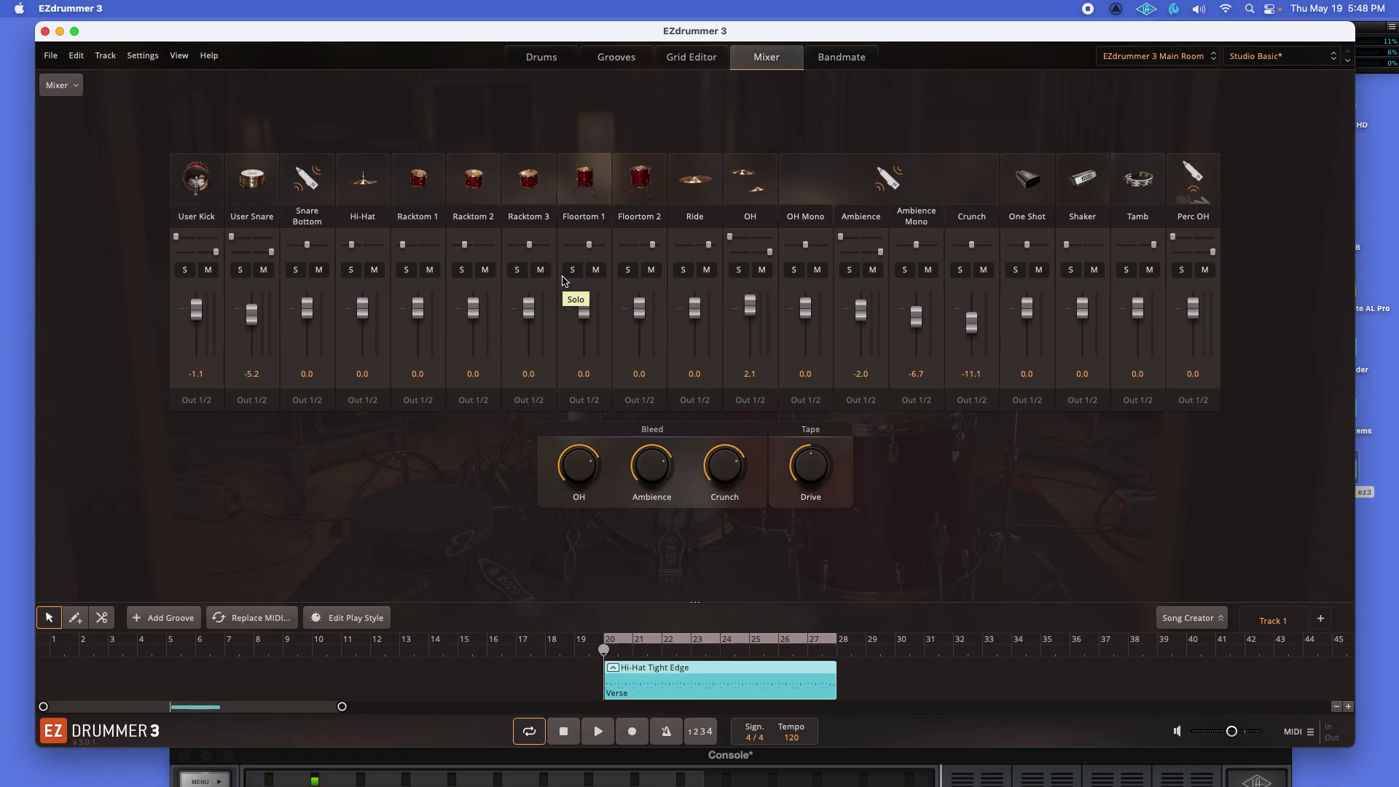
Step: Replace the kick drum in the kit with voice kick.wav from the samples for ez3 folder in Finder
click(539, 57)
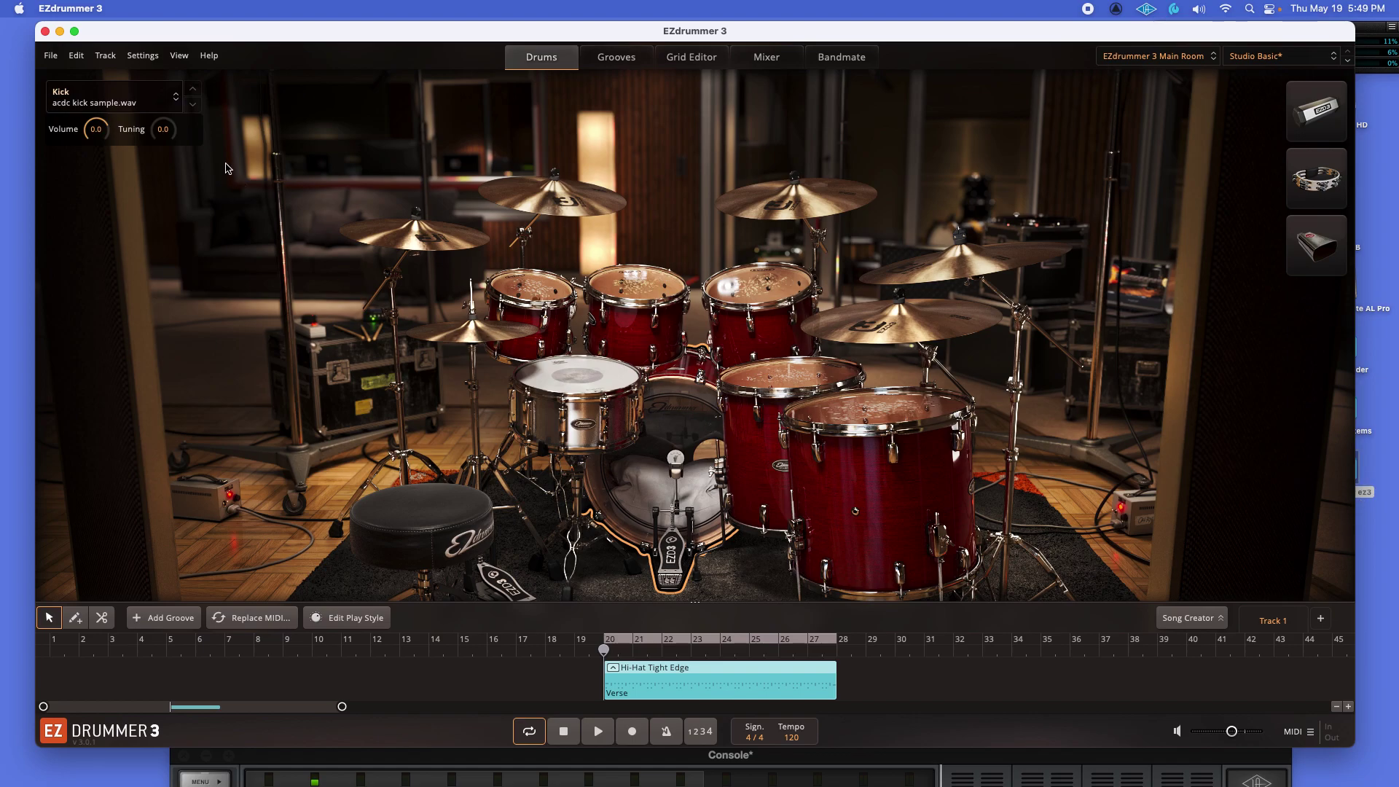
click(168, 111)
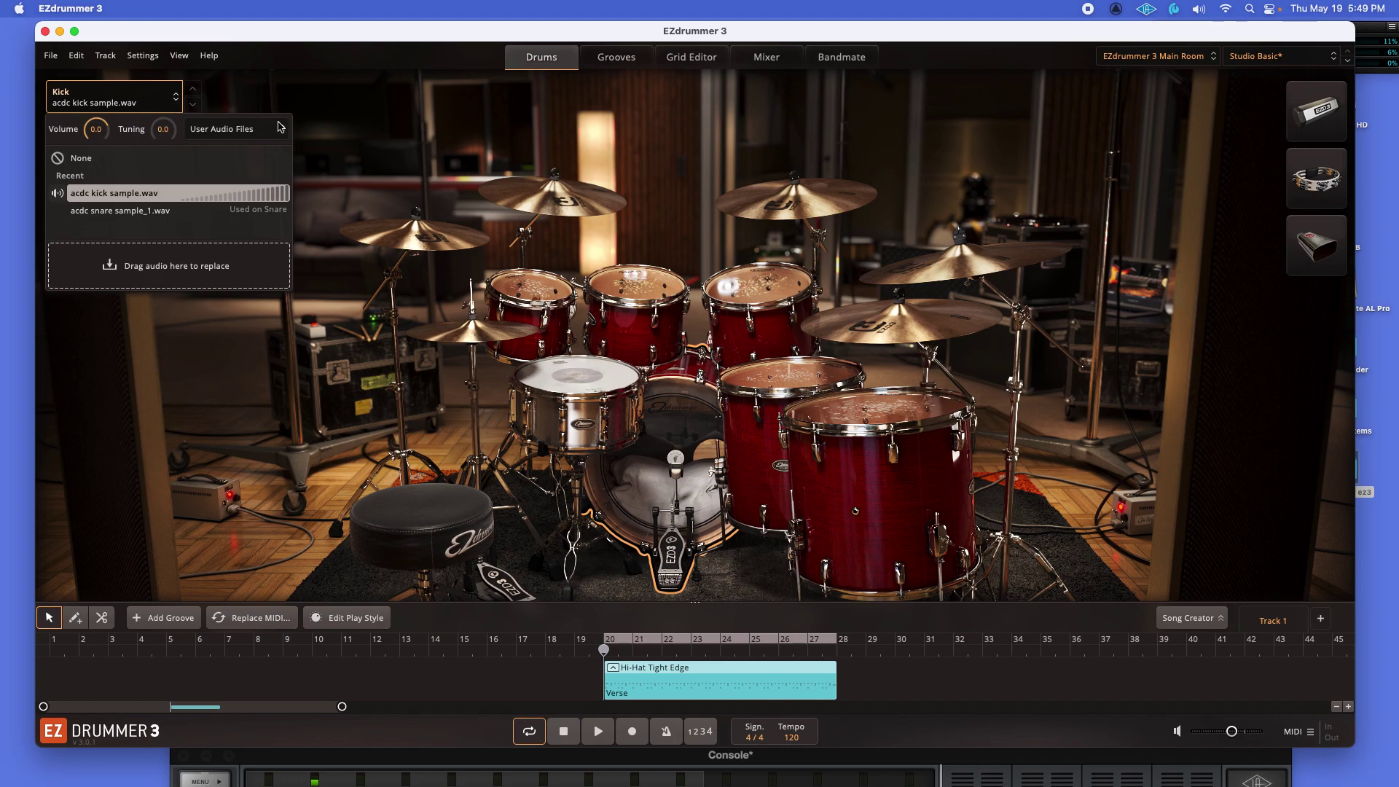
double_click(1364, 494)
drag(1084, 485, 1191, 674)
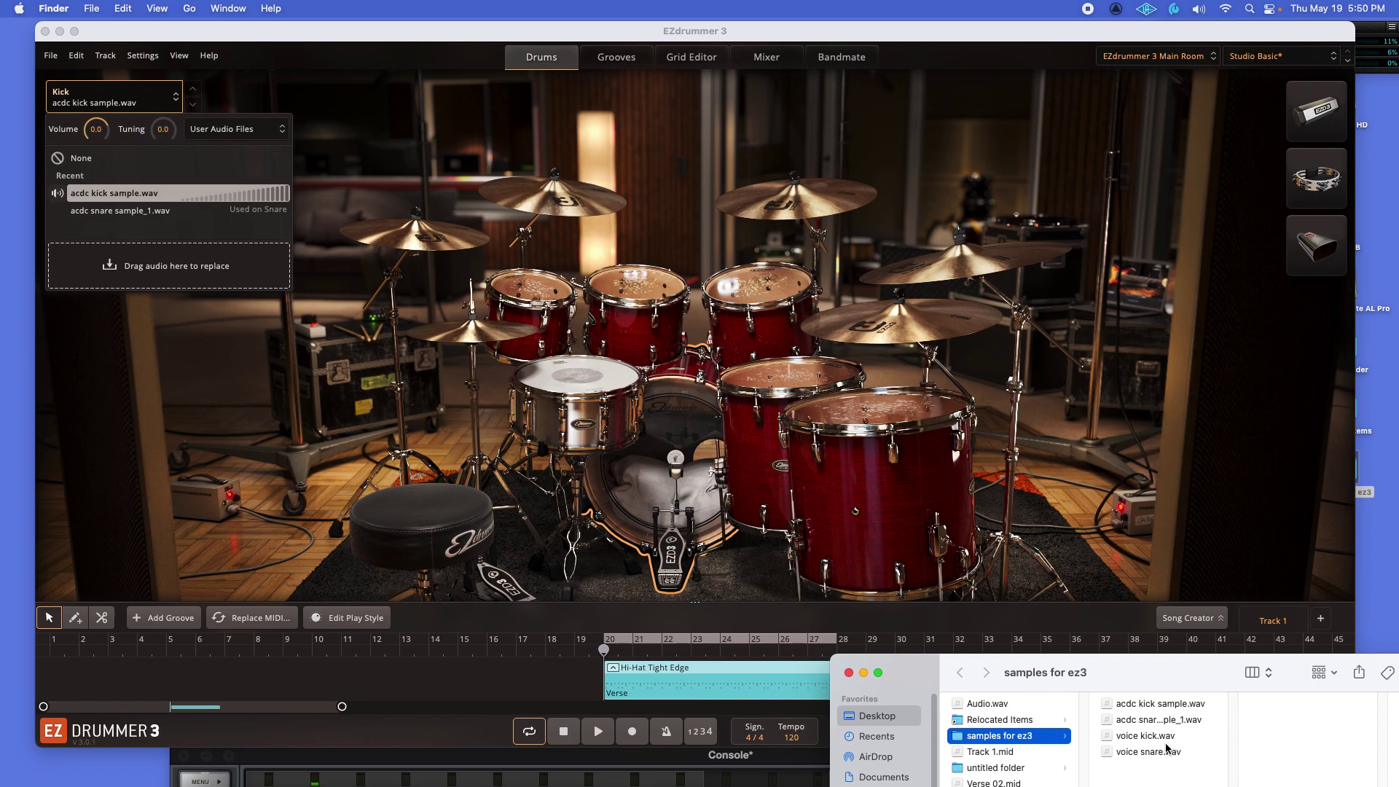
drag(1158, 740, 659, 455)
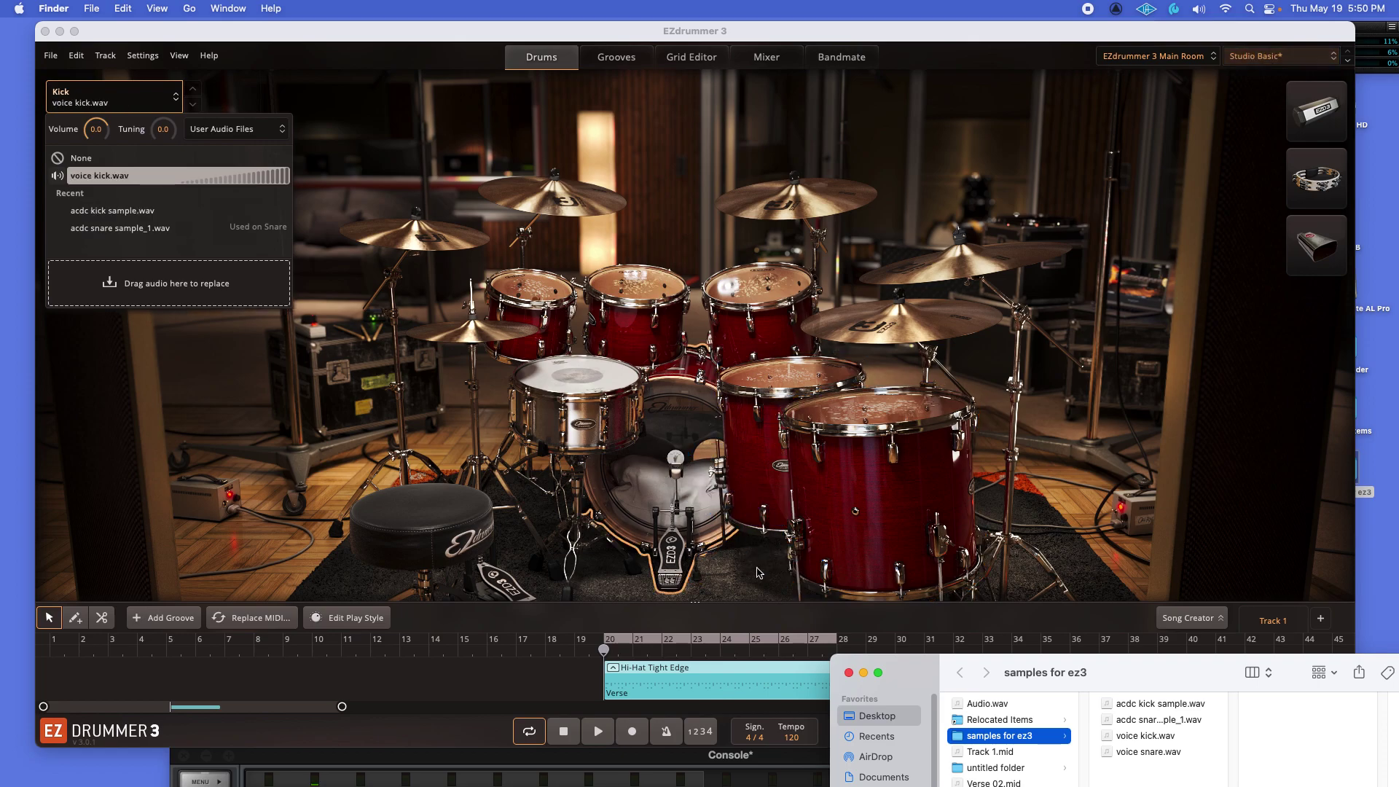
Step: Replace the snare drum in the kit with voice snare.wav from the samples for ez3 folder
click(600, 409)
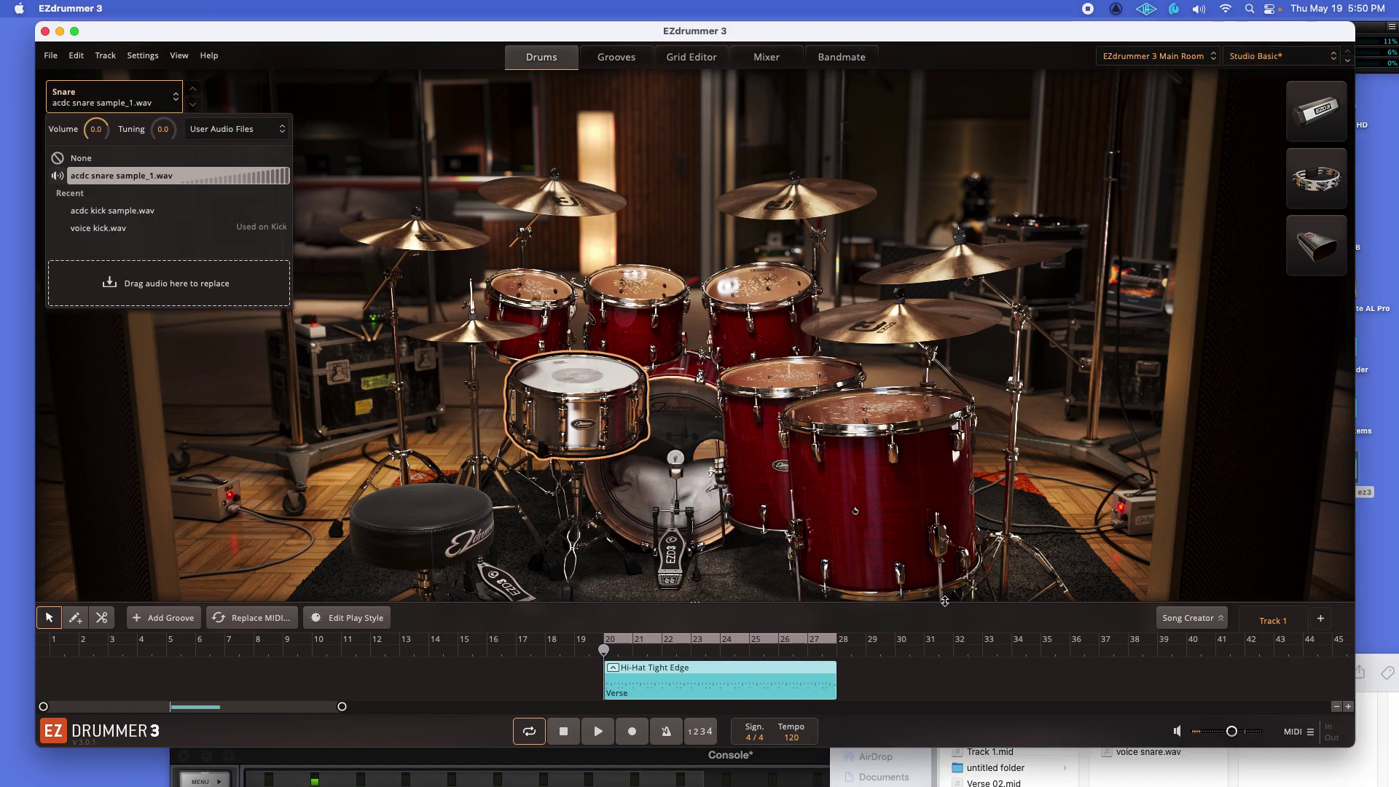
click(1365, 673)
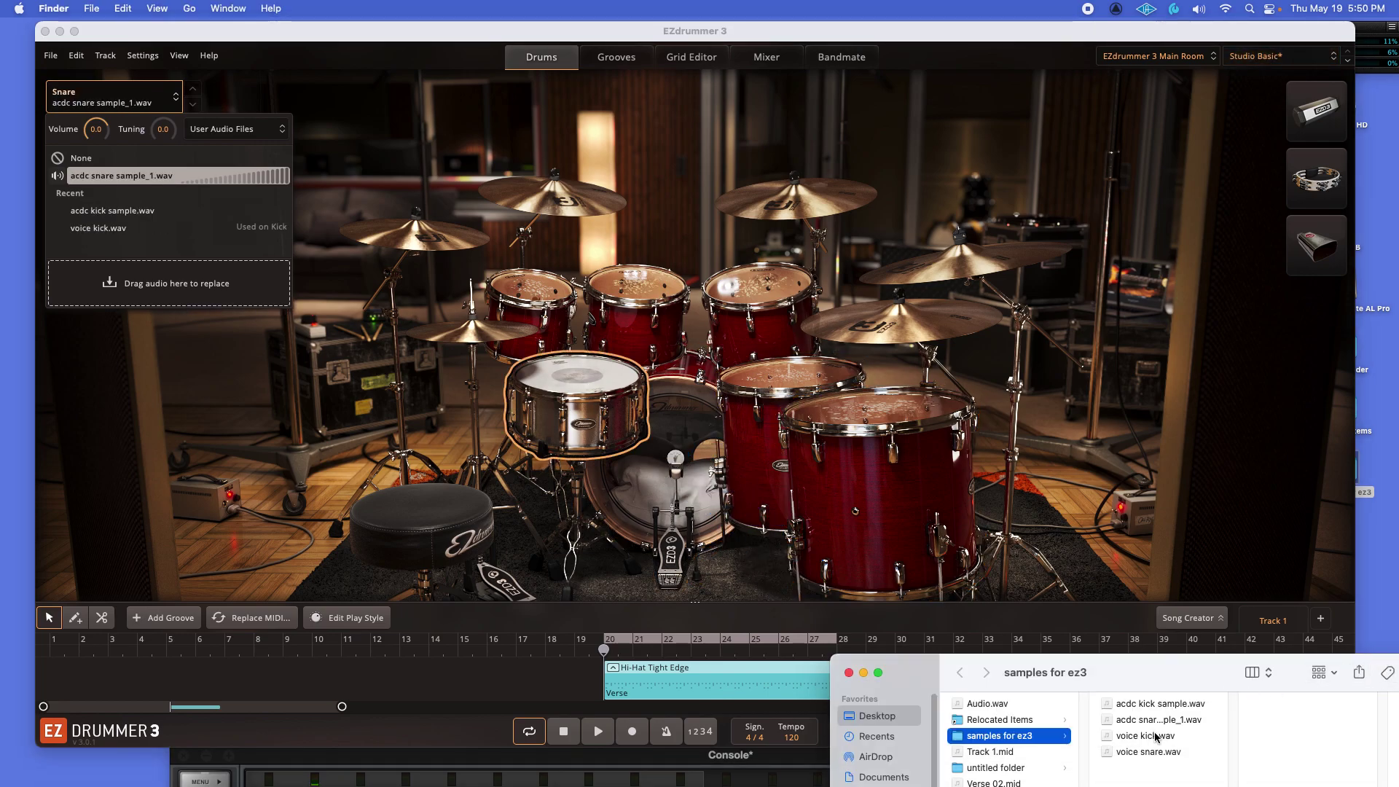
click(1117, 748)
drag(1117, 748, 577, 400)
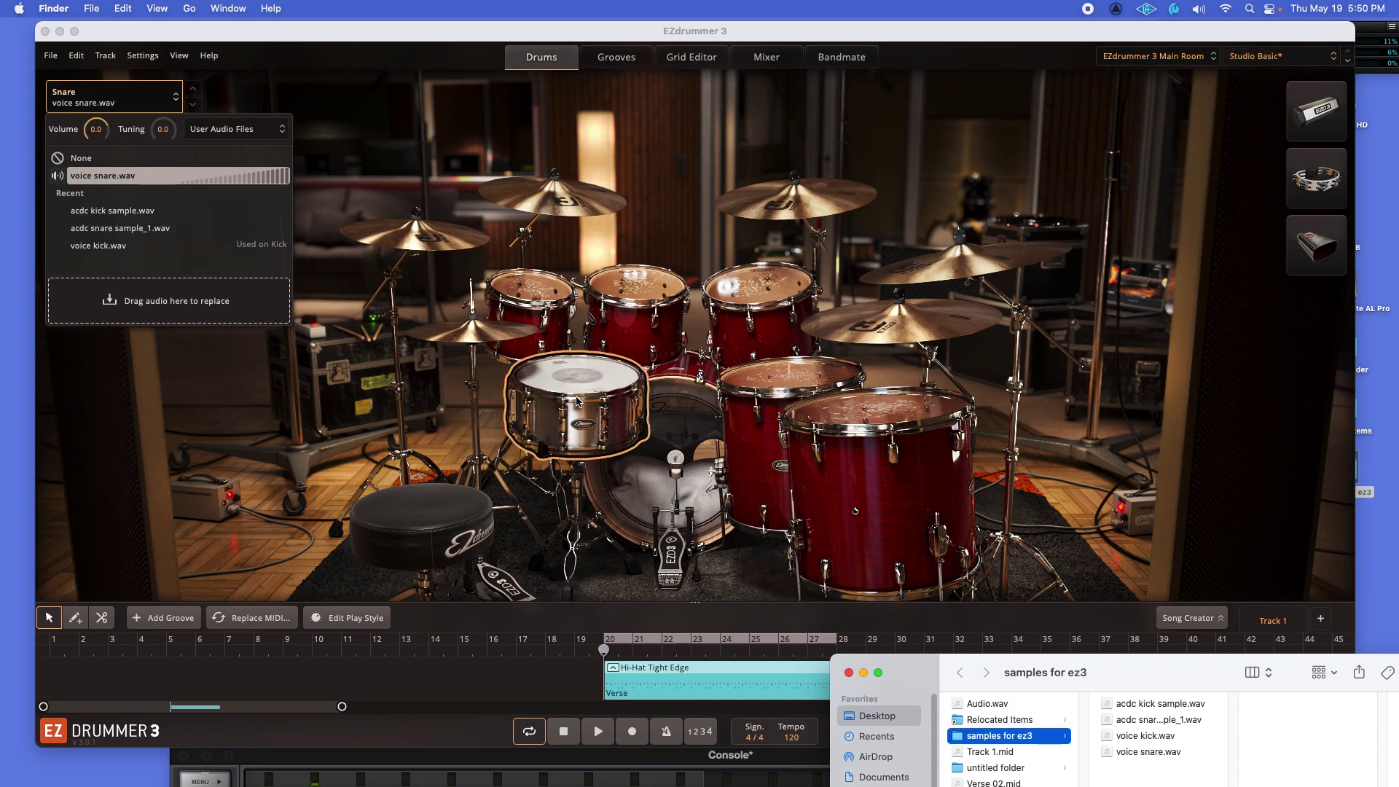
Step: Close the samples for ez3 Finder window and dismiss the snare's sound list in EZdrummer 3
drag(1200, 667, 979, 651)
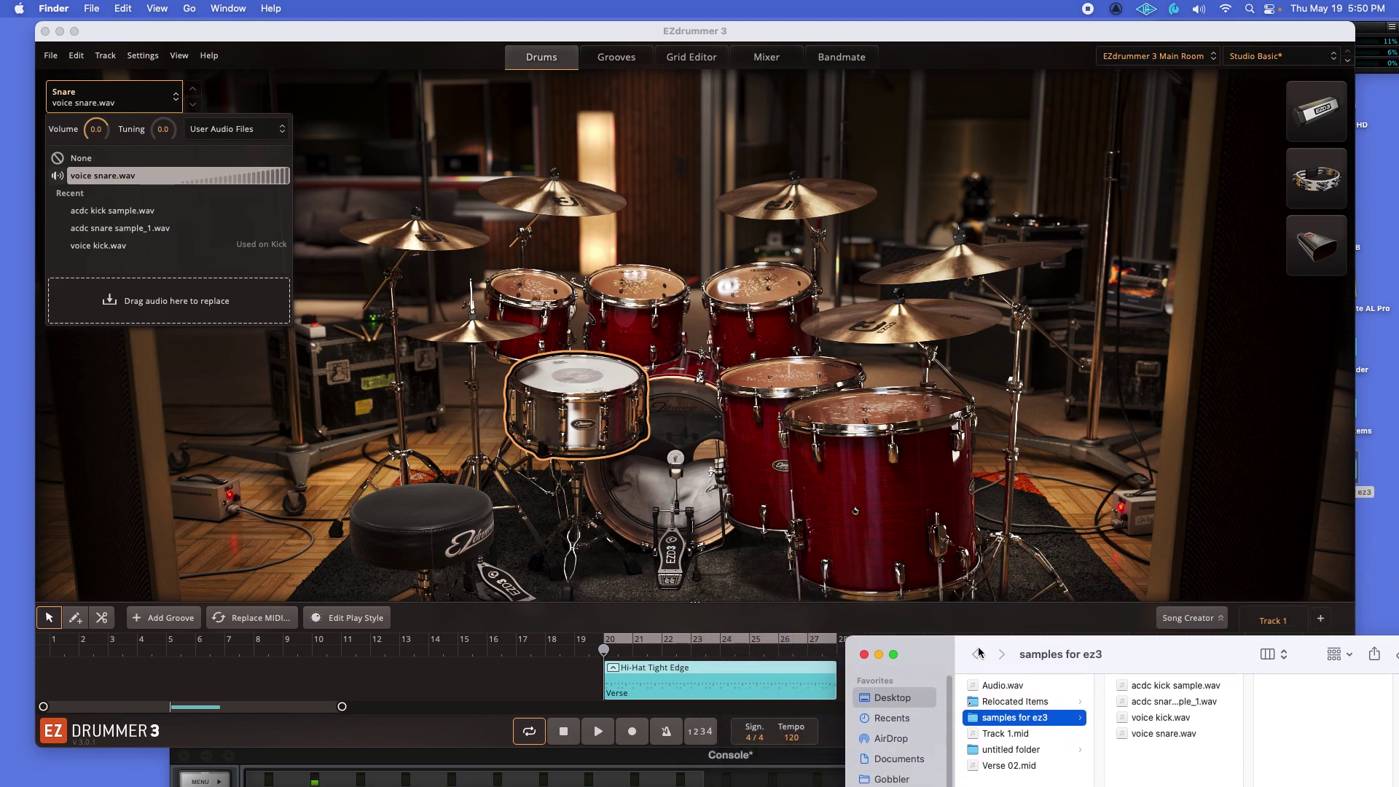
click(864, 654)
drag(850, 34, 856, 35)
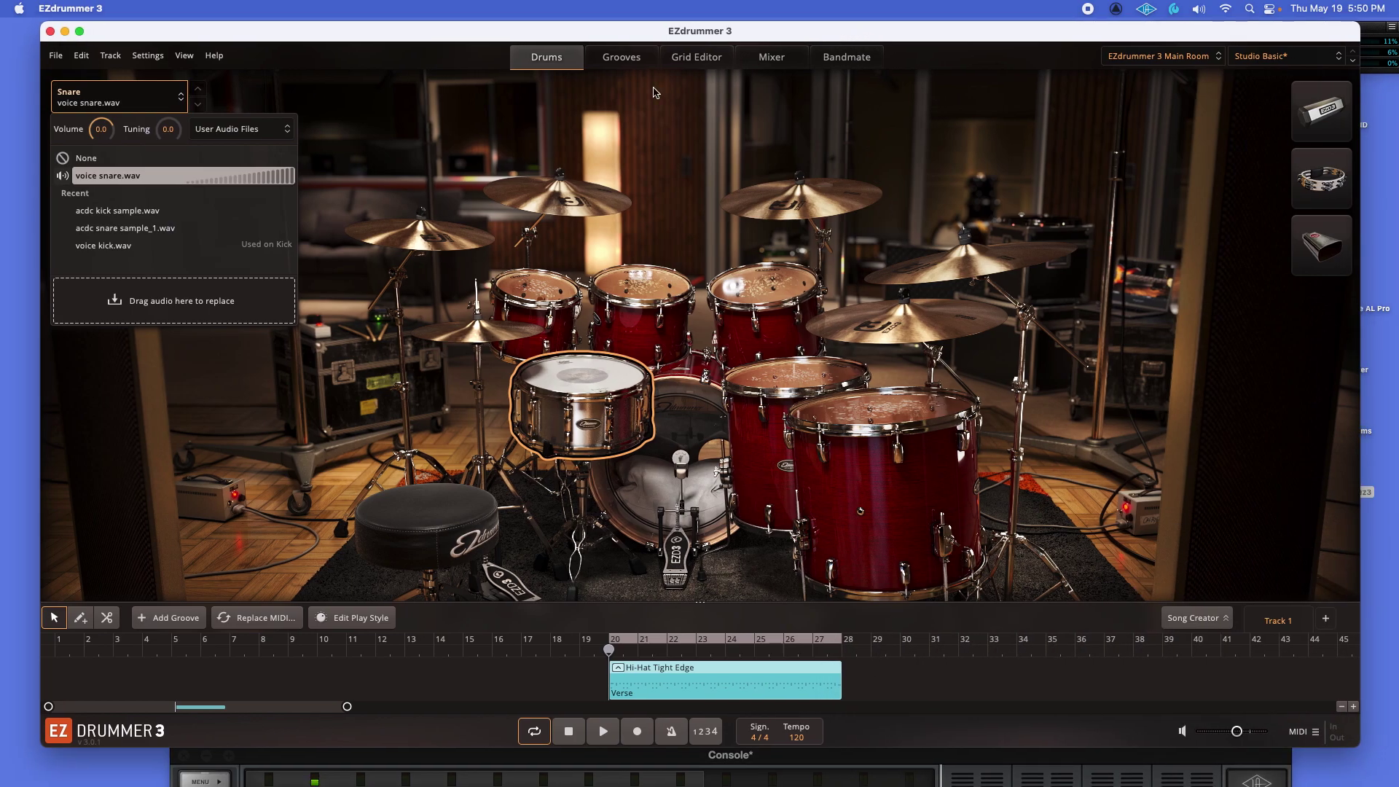
click(654, 144)
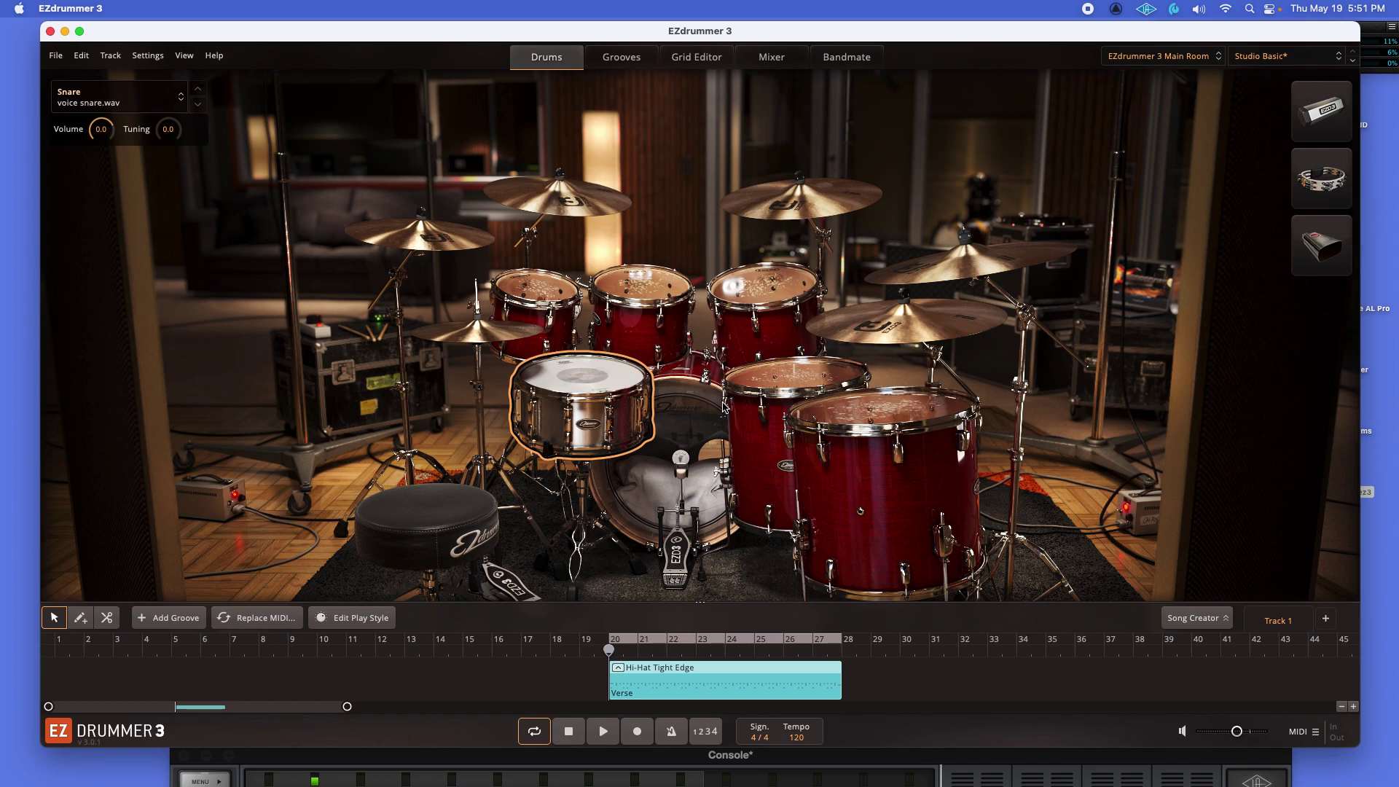
Step: Audition the groove with the voice kick and snare samples while raising the master volume
drag(712, 33, 716, 34)
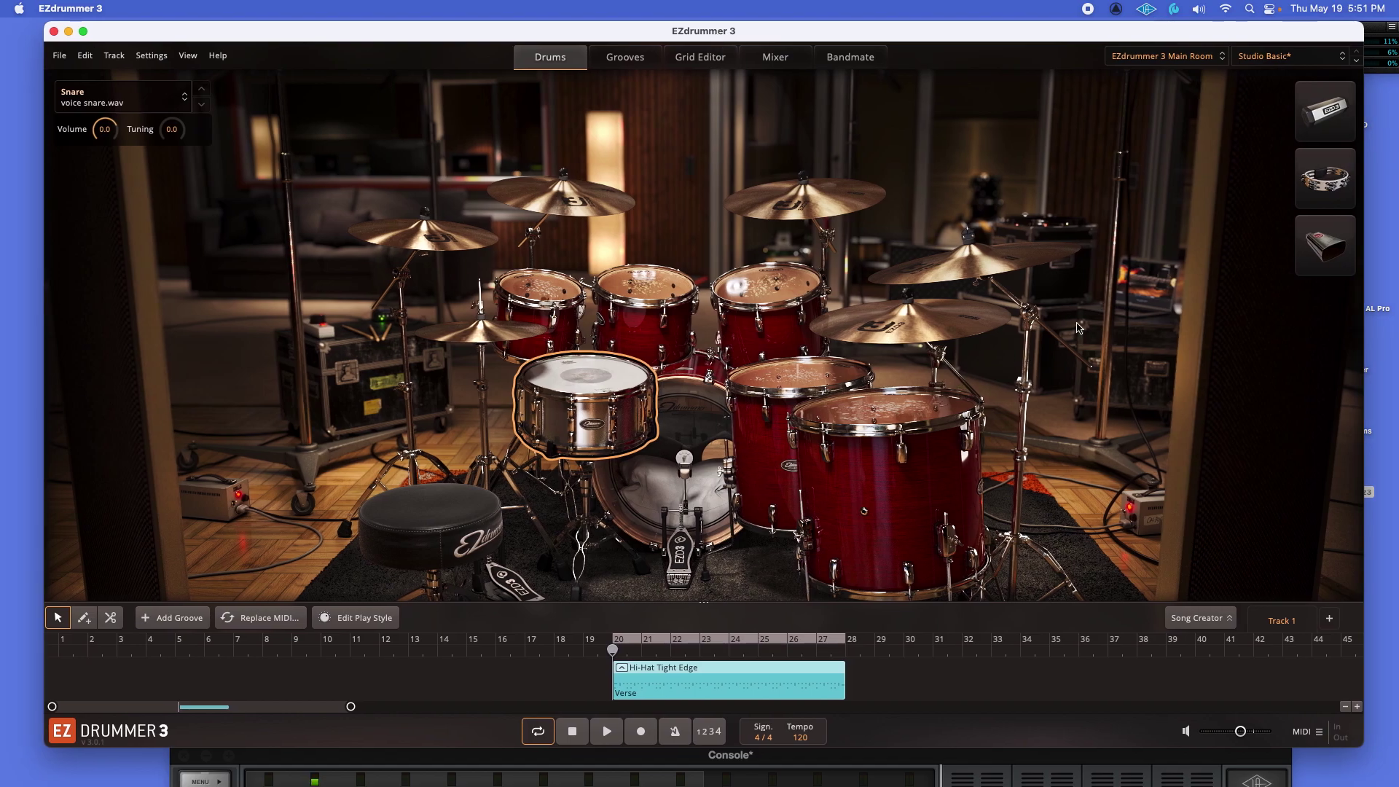
key(space)
click(1250, 731)
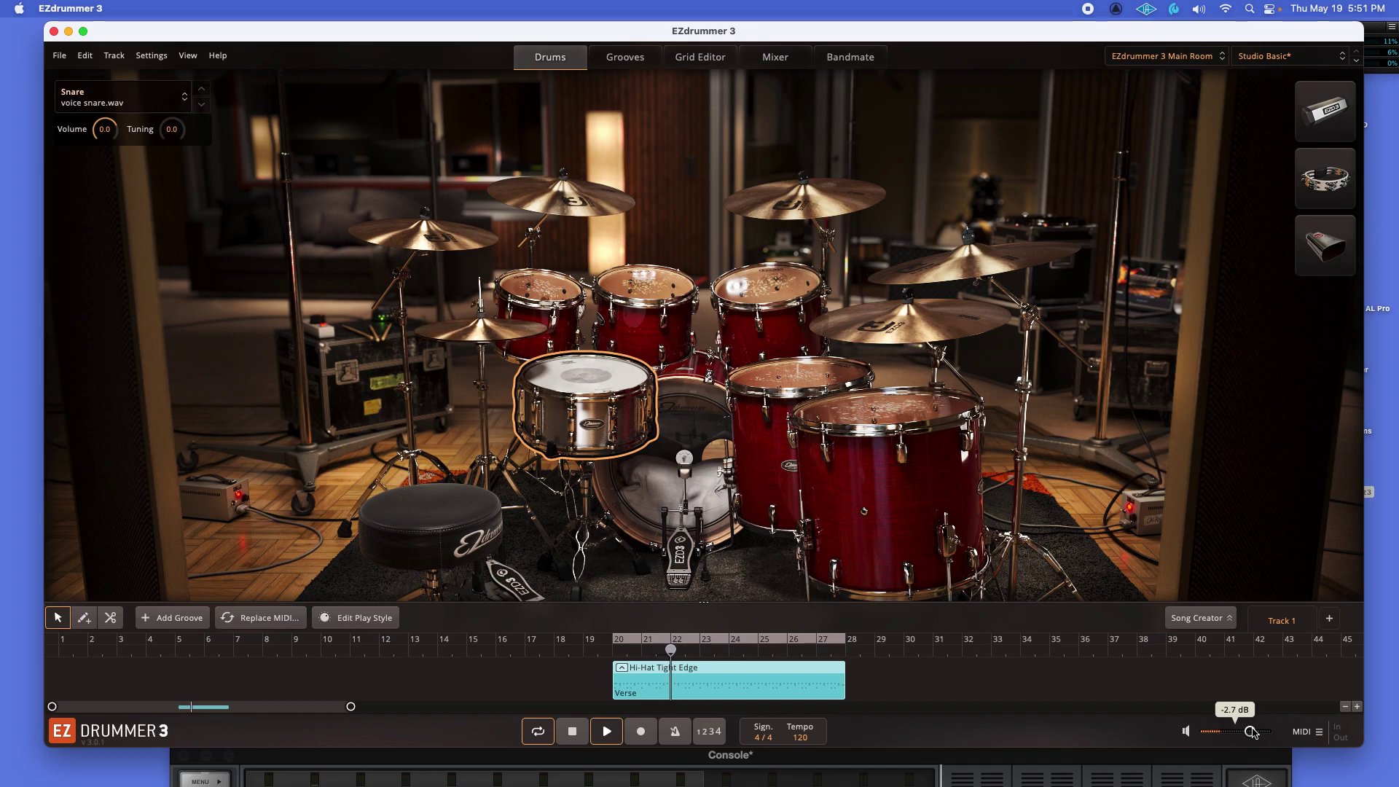
drag(1251, 733, 1256, 733)
key(space)
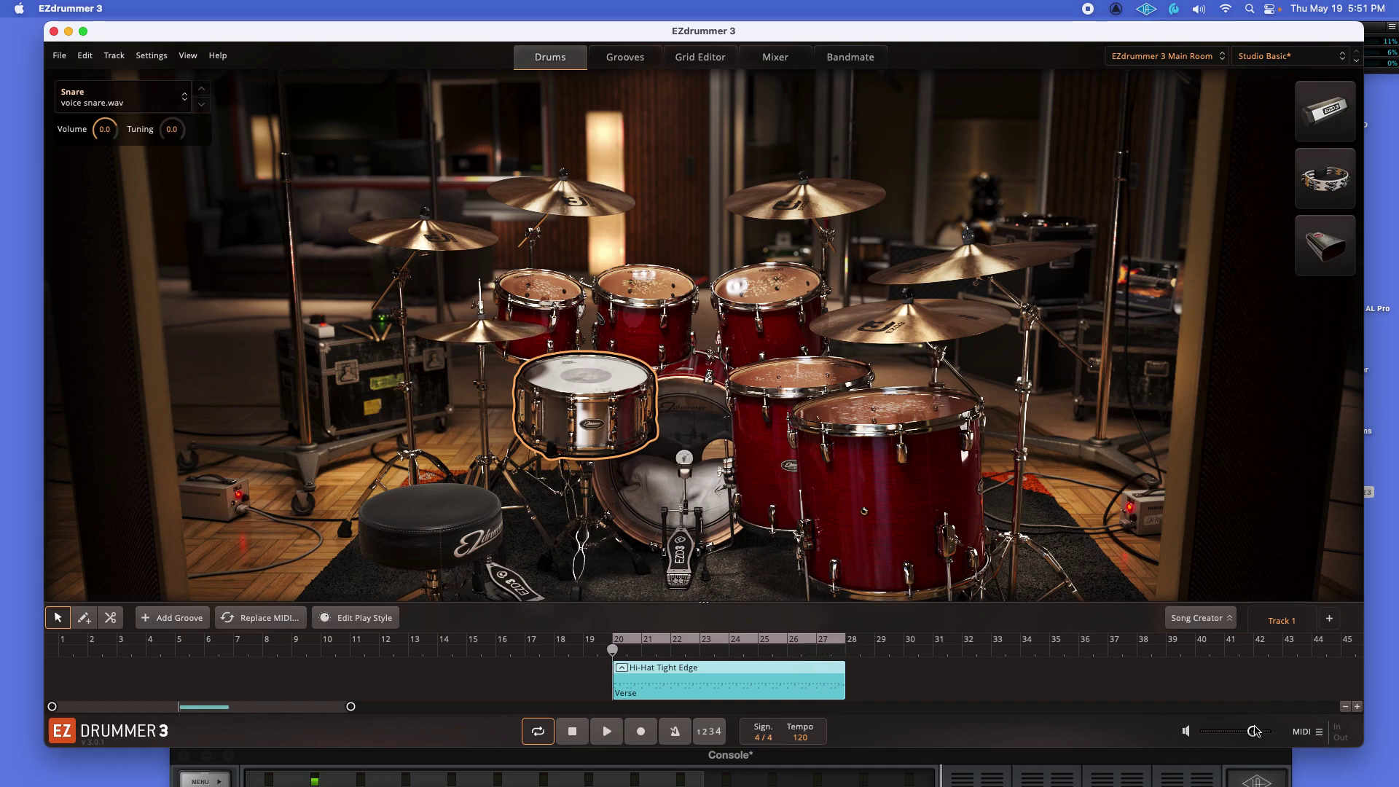